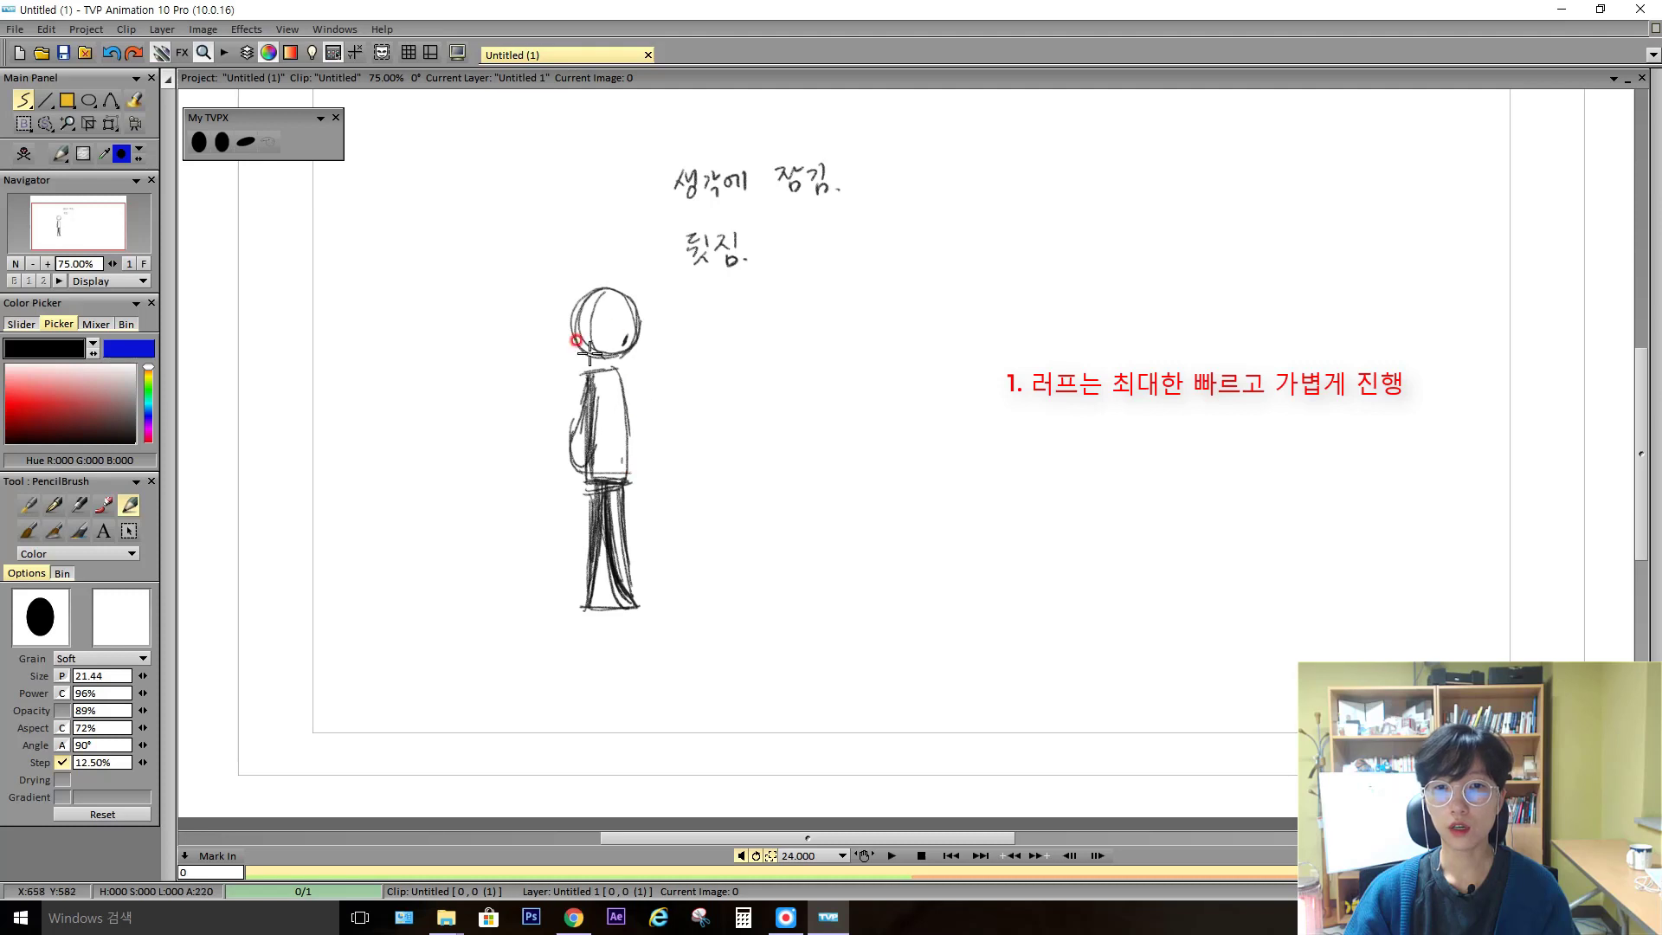
Refine the rough standing figure by sketching its neck and shoulder and redrawing the front outline of the torso
left_click_drag(599, 364, 618, 384)
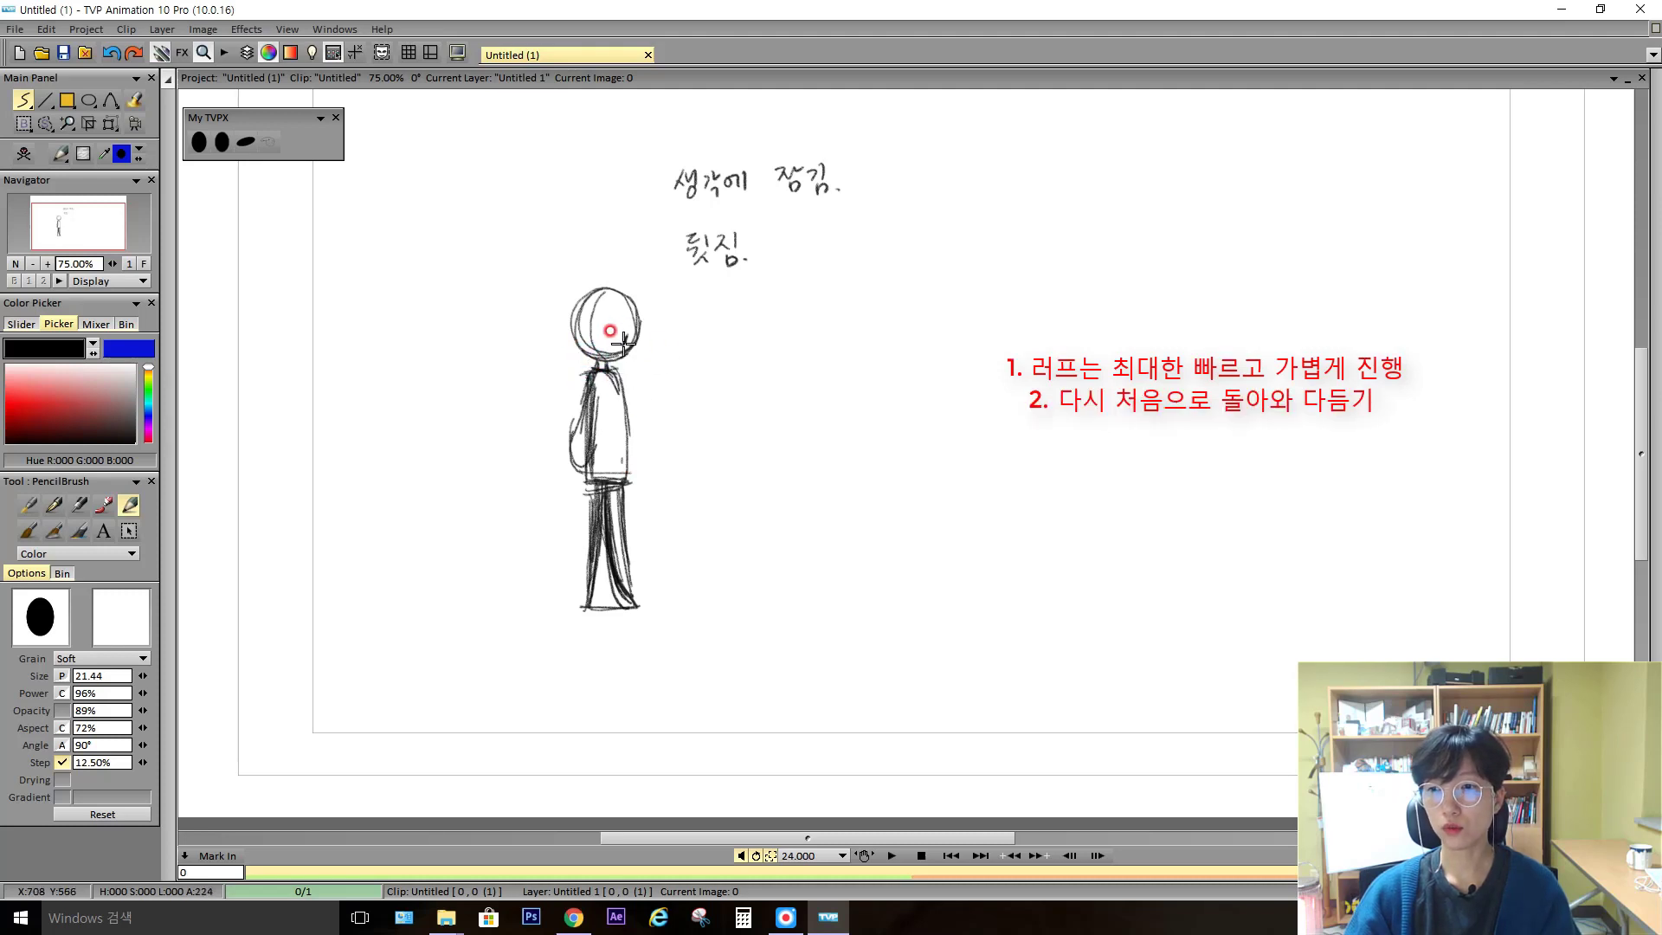
key("s")
key("b")
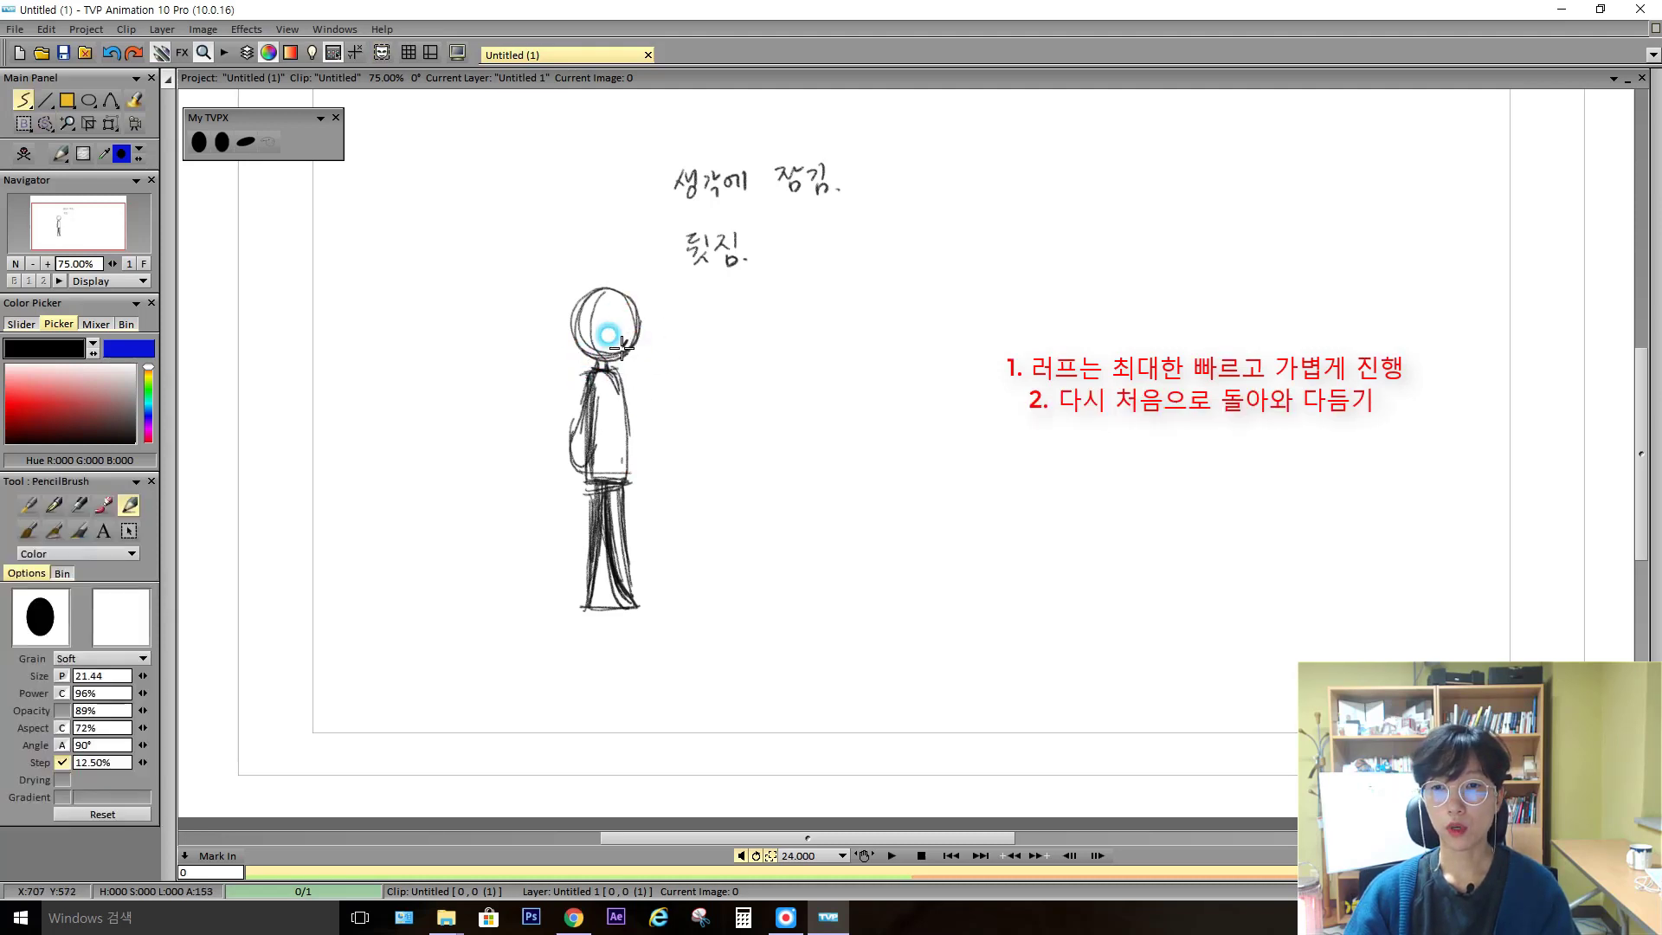
left_click_drag(625, 375, 624, 477)
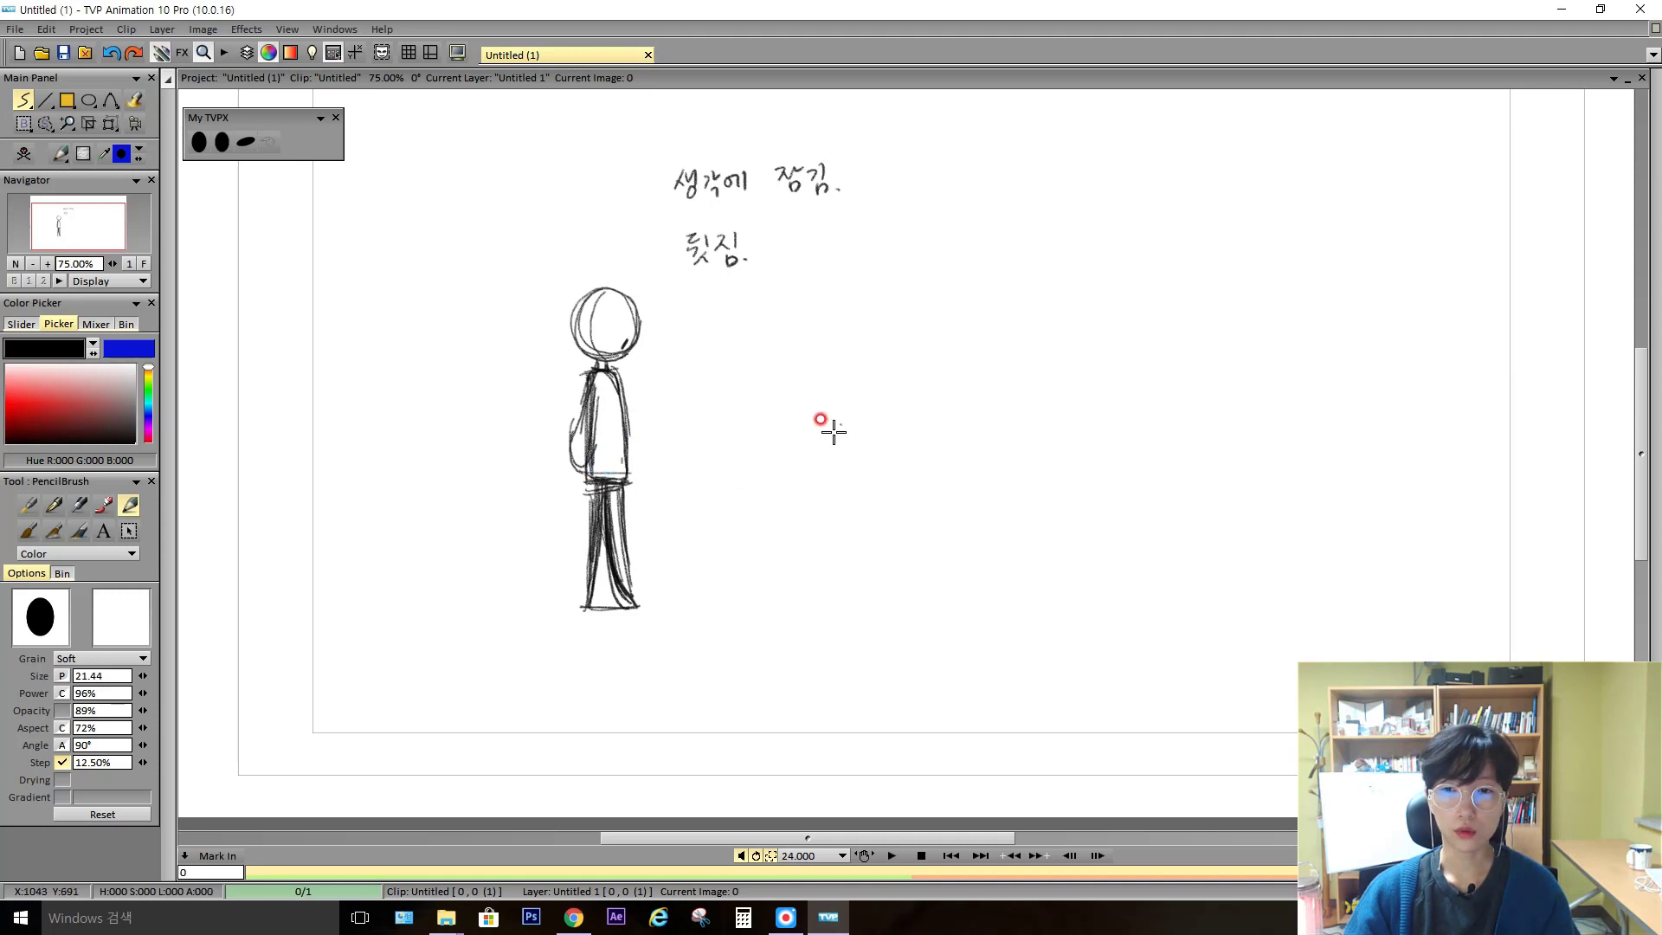
Sketch three small full-body thumbnail figures beside the rough character, each with a different head direction
mouse_move(825, 307)
left_mouse_down()
mouse_move(831, 392)
mouse_move(827, 367)
left_mouse_up()
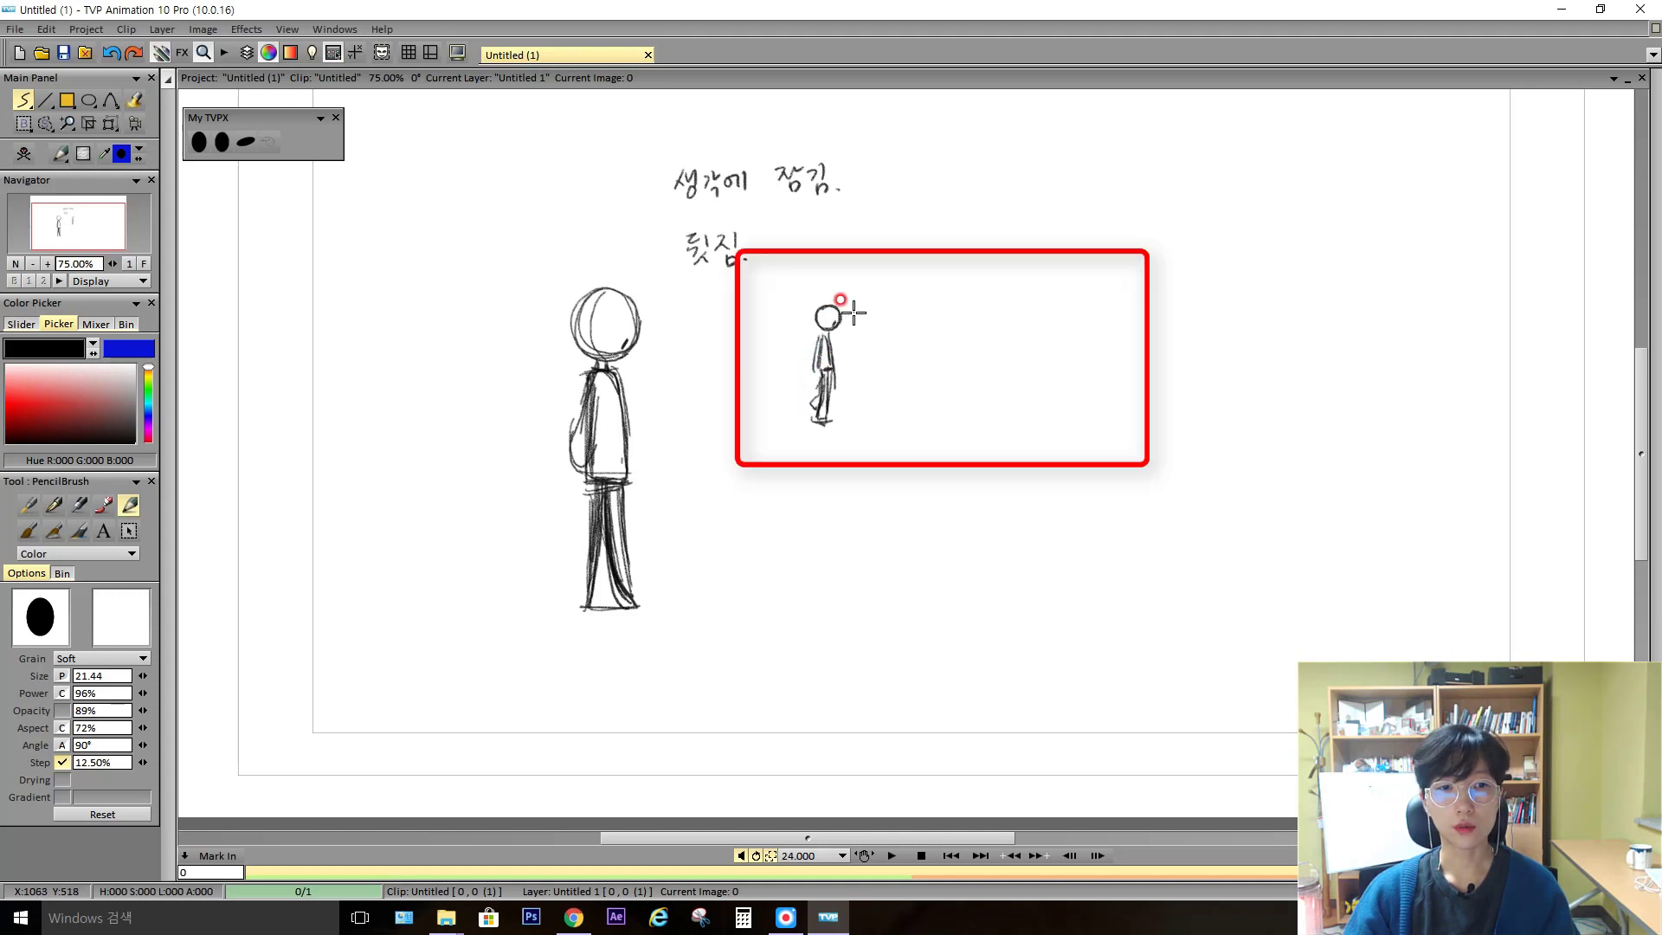
left_click_drag(912, 310, 914, 333)
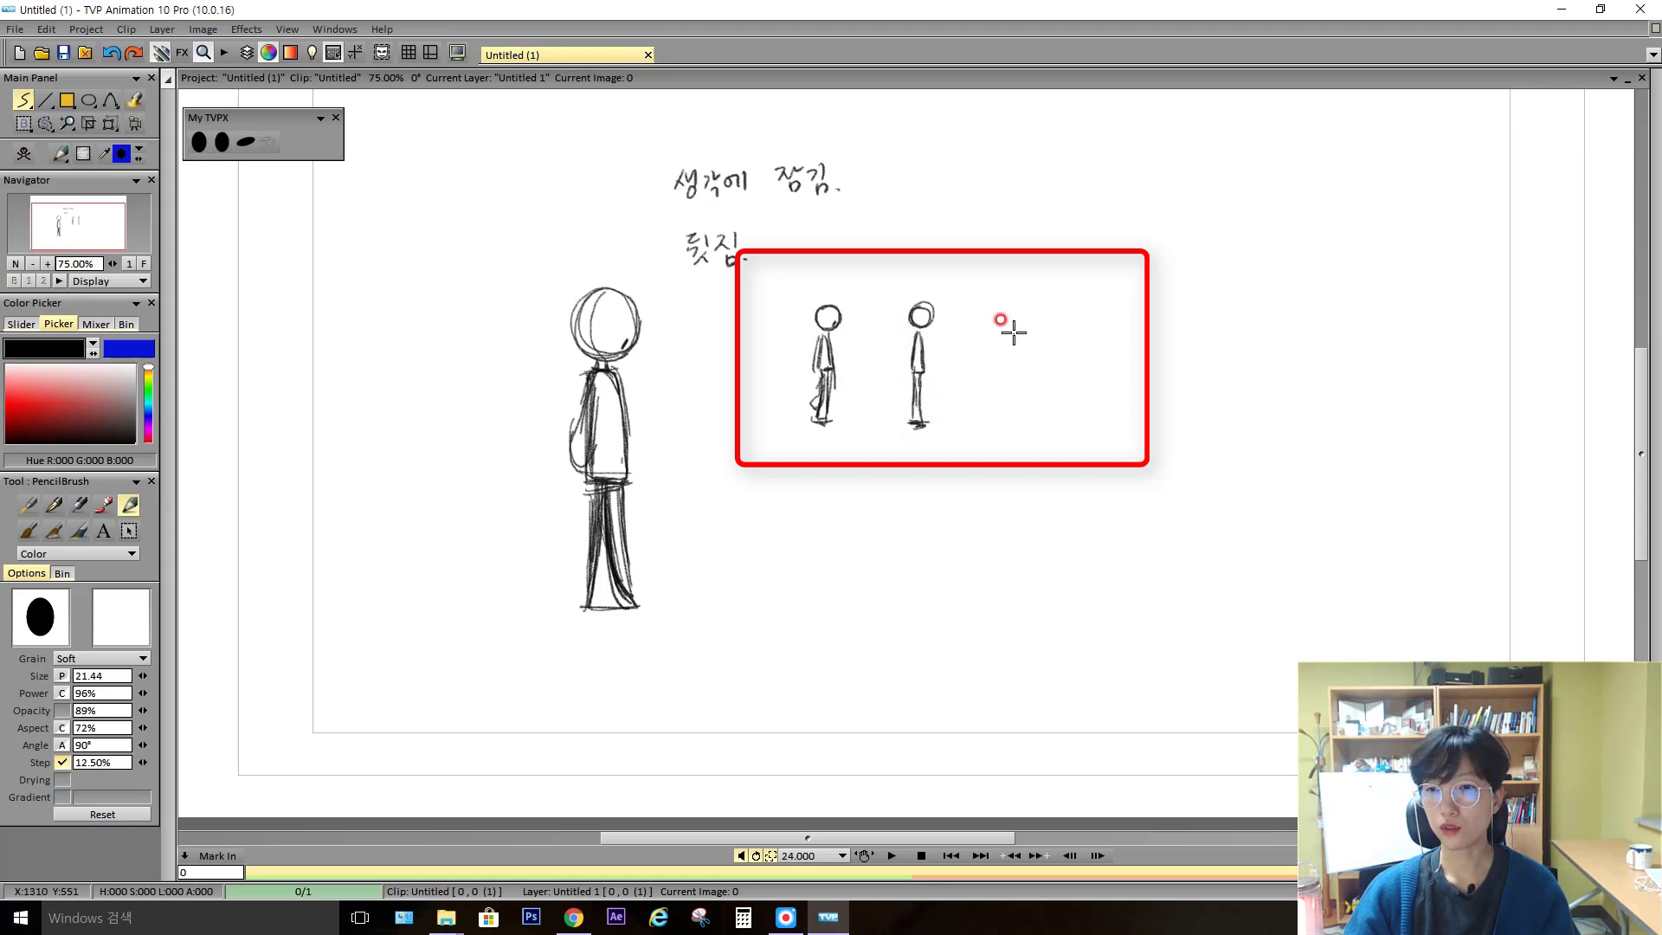
mouse_move(1014, 331)
left_mouse_down()
mouse_move(996, 348)
mouse_move(993, 426)
left_mouse_up()
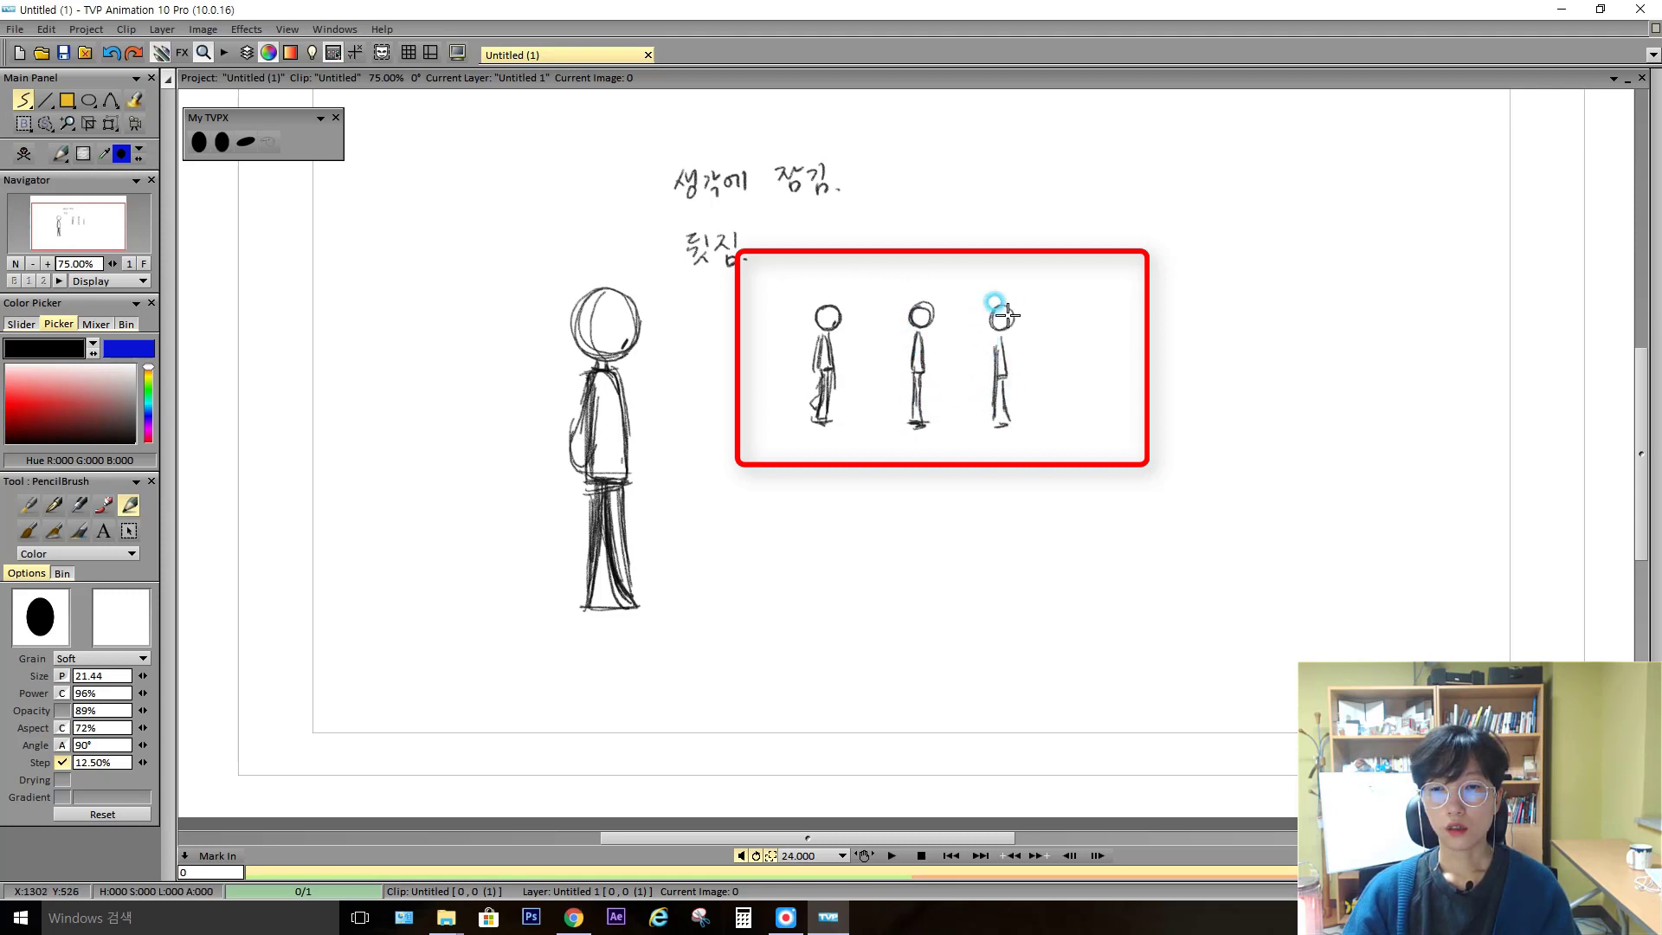
left_click_drag(1005, 305, 1009, 300)
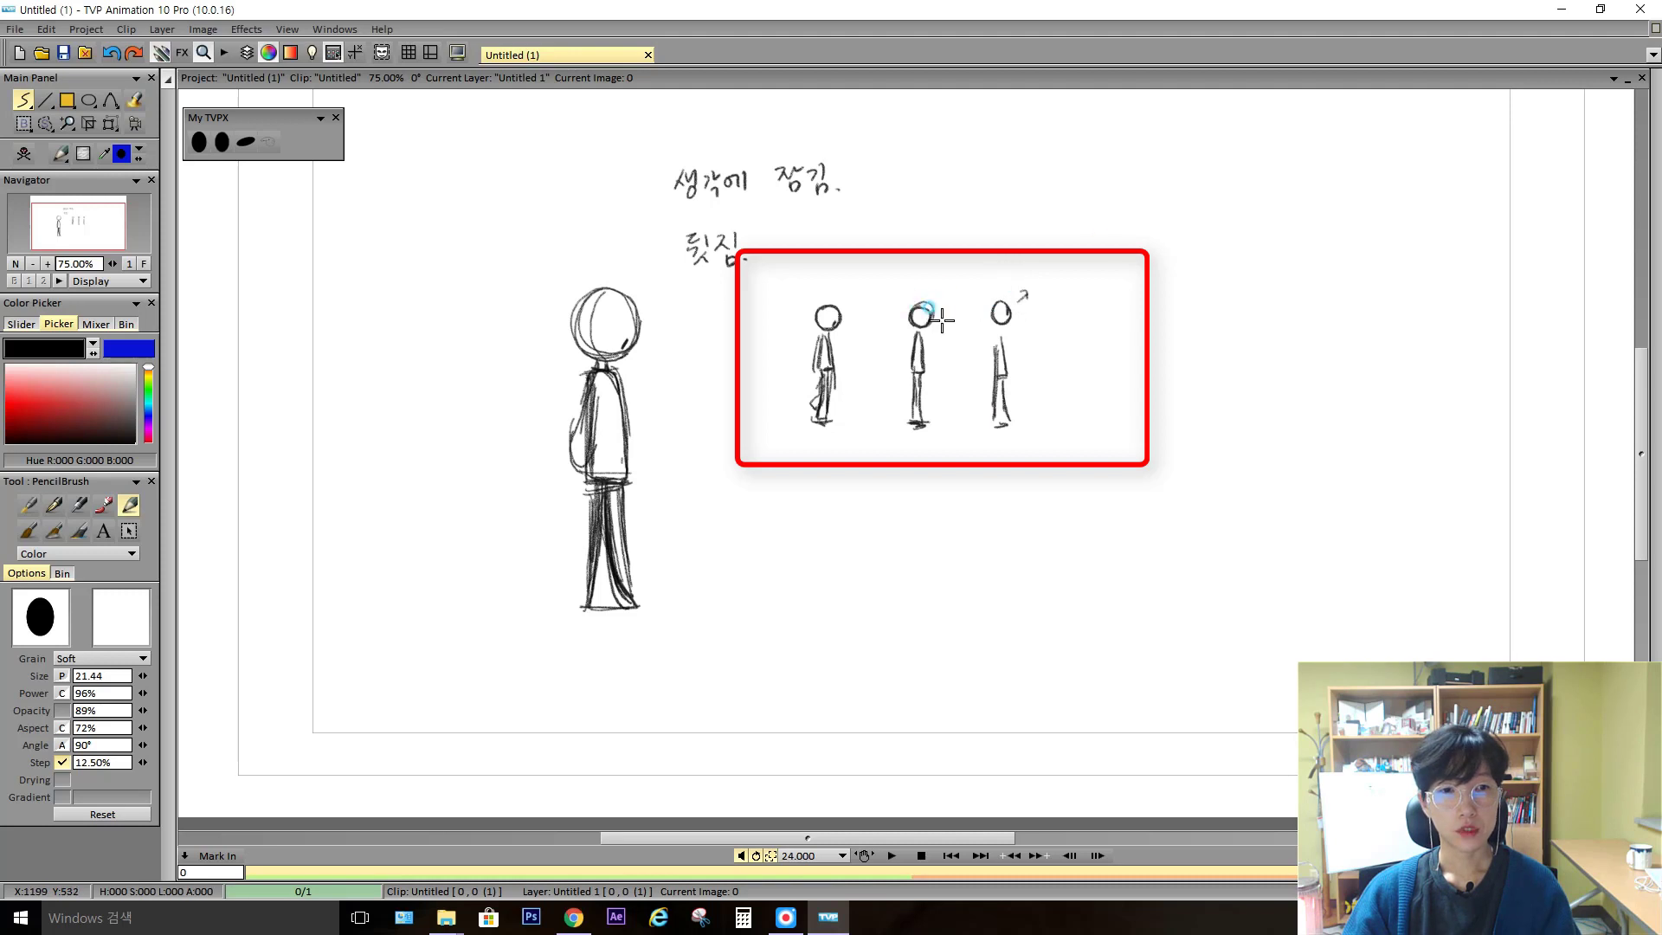
Add a new animation layer above the rough sketch and fade the Untitled 1 layer to 11% opacity
scroll(1212, 339, "down", 1)
left_click_drag(1127, 675, 1099, 635)
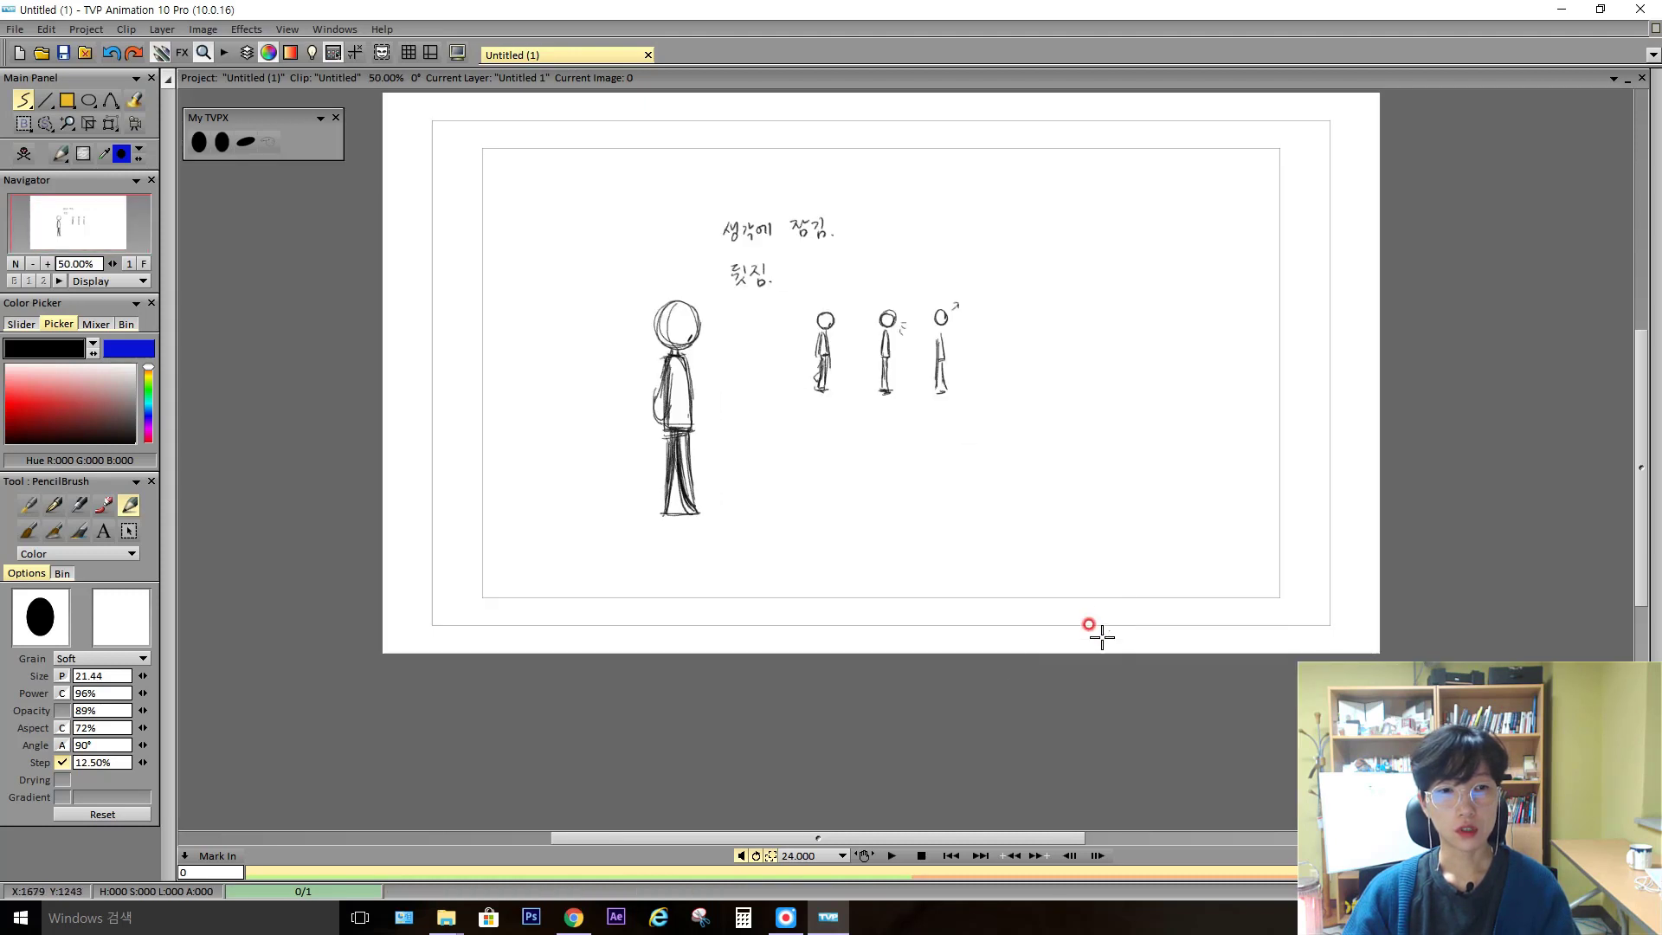
key("l")
key("shift+n")
left_click(1569, 642)
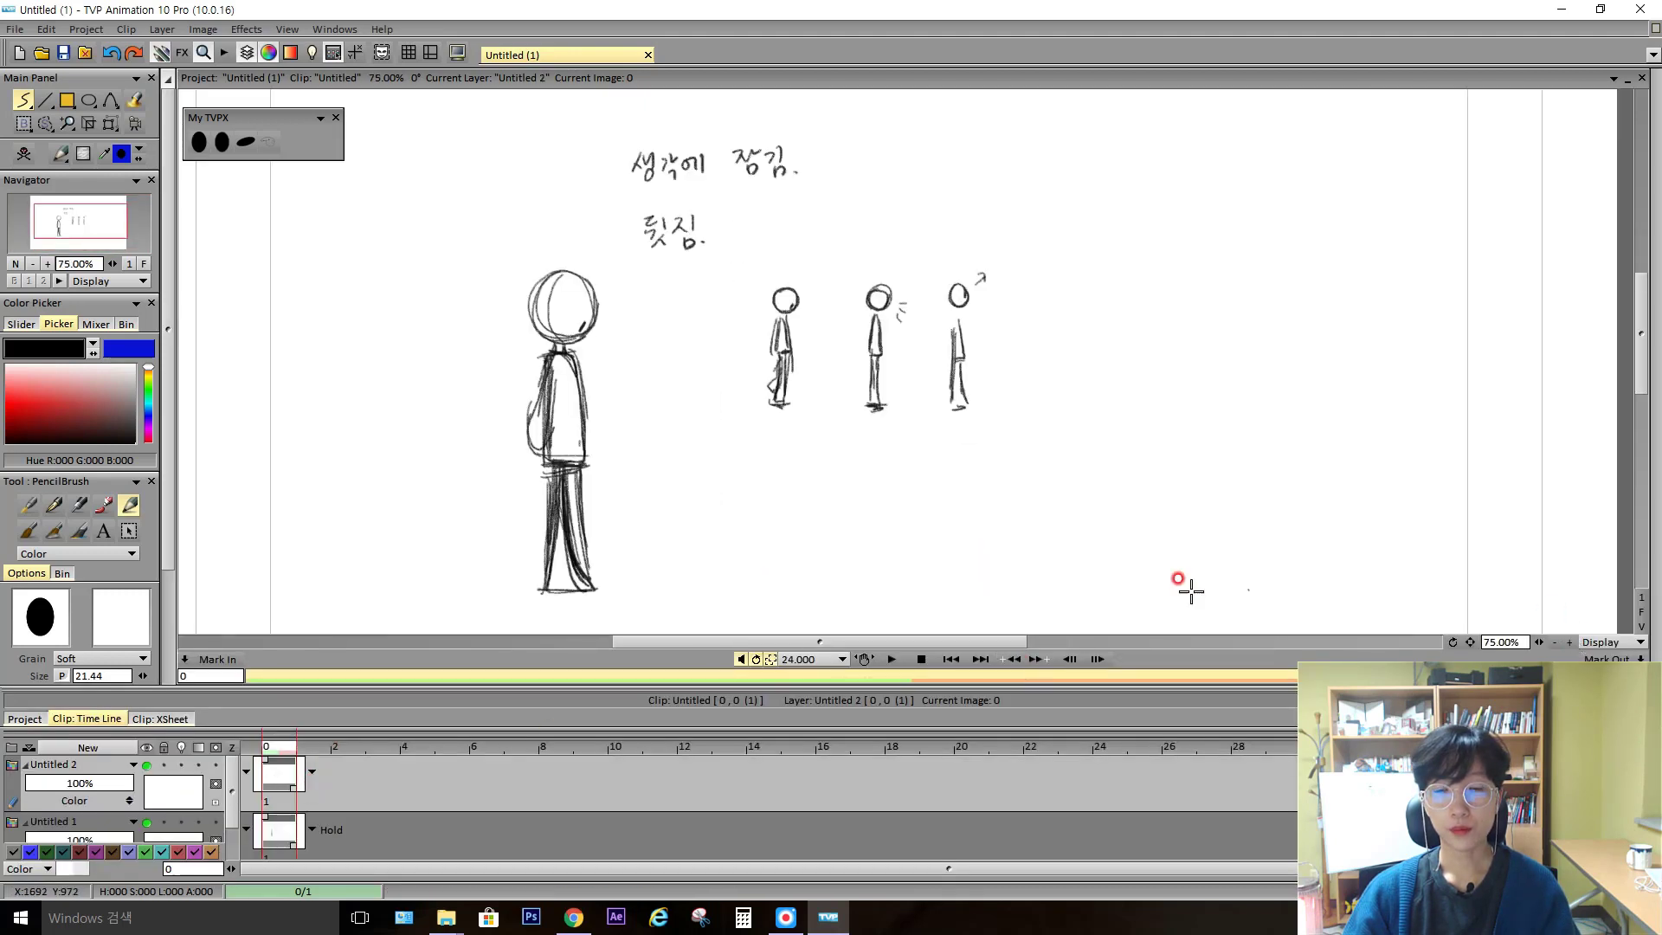
scroll(169, 822, "down", 2)
left_click_drag(65, 806, 38, 804)
left_click_drag(929, 503, 868, 459)
left_click(1554, 642)
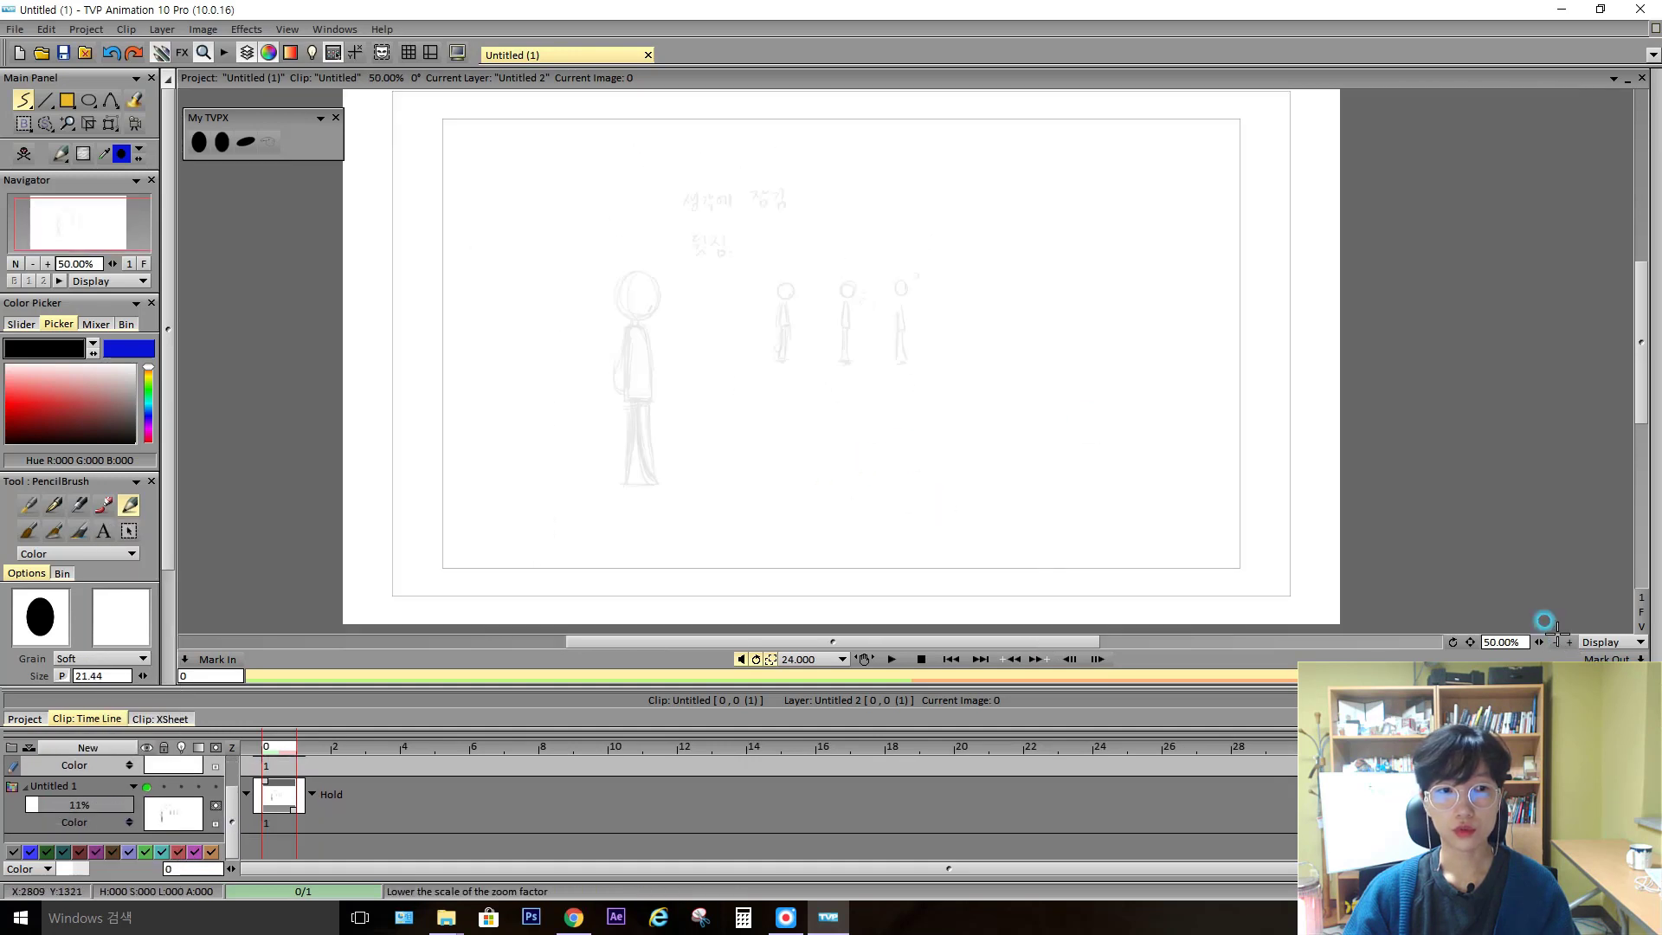
Rename the Untitled 2 layer as "ground line" and draw a horizontal line across the inner safe frame at the figure's feet
scroll(263, 759, "up", 2)
double_click(90, 764)
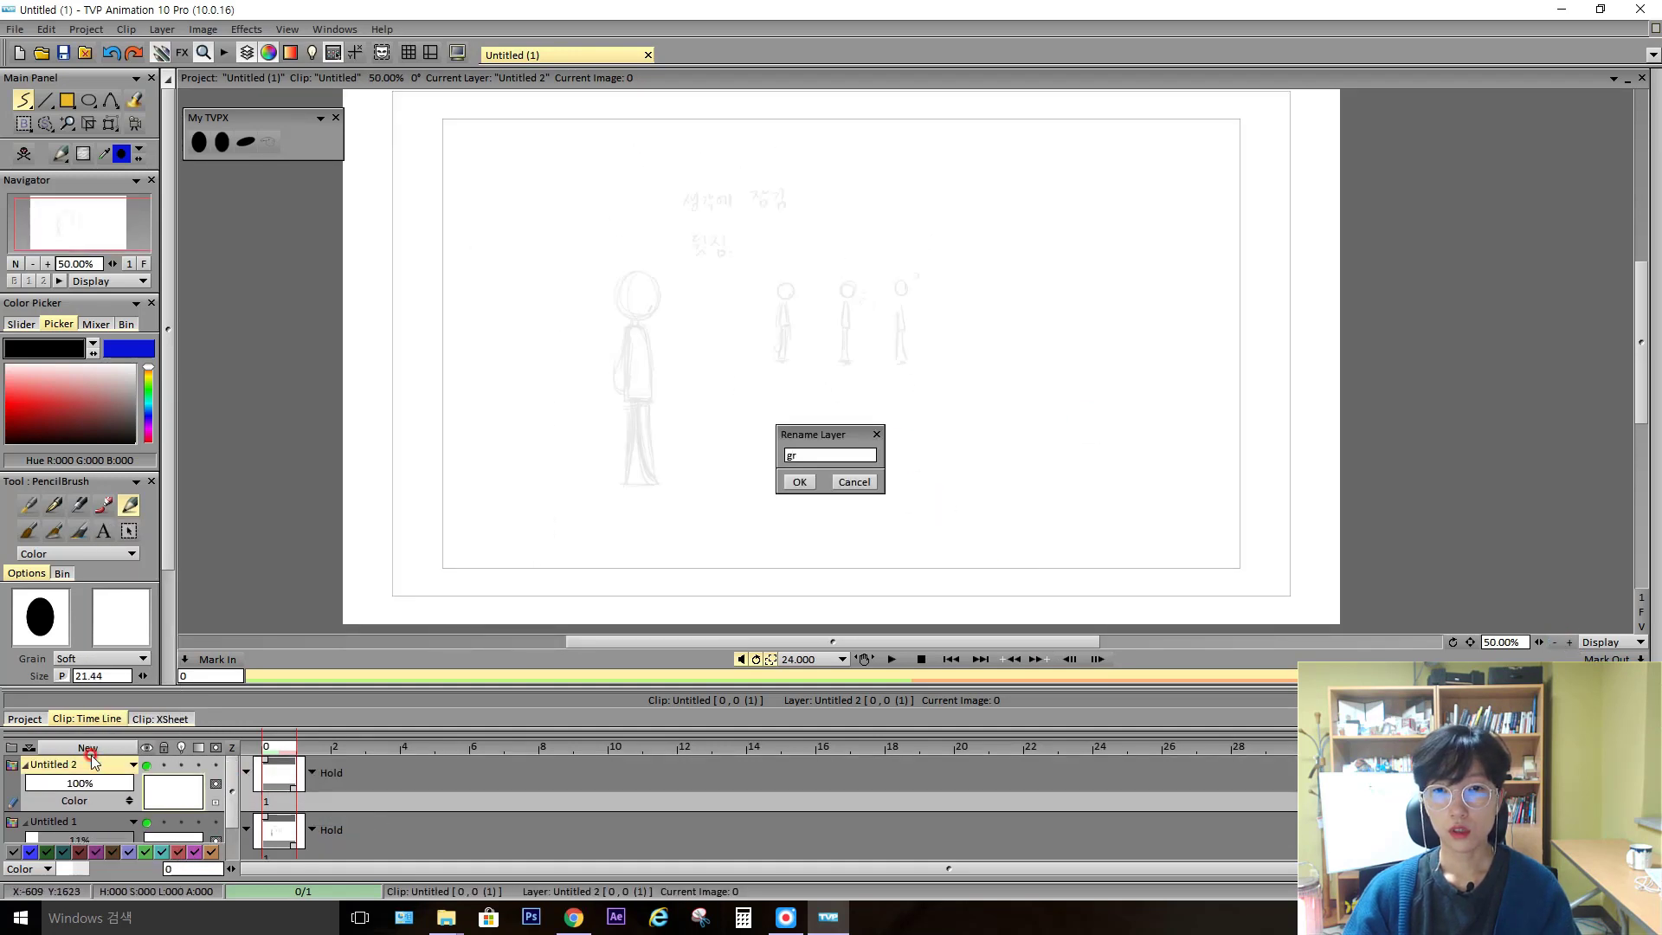
key("Return")
left_click_drag(445, 481, 1243, 480)
Add another animation layer and sketch a robed figure in profile, mid-stride on the ground line with hands behind the back
key("ctrl+shift+n")
left_click(1569, 642)
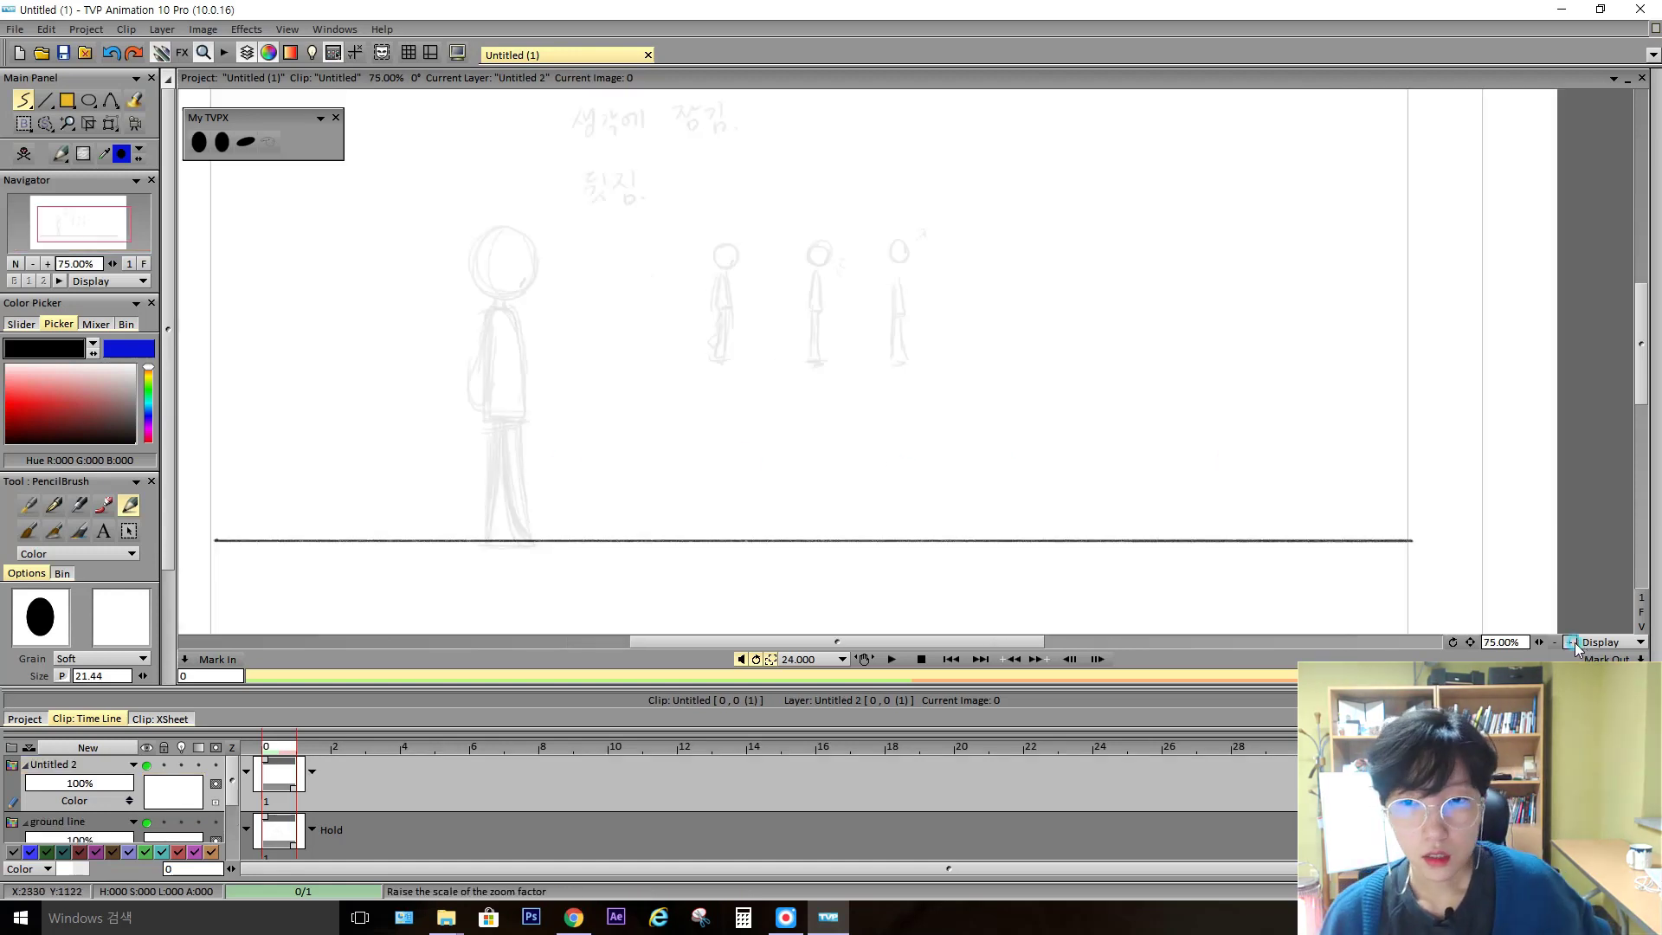
left_click_drag(935, 455, 1039, 474)
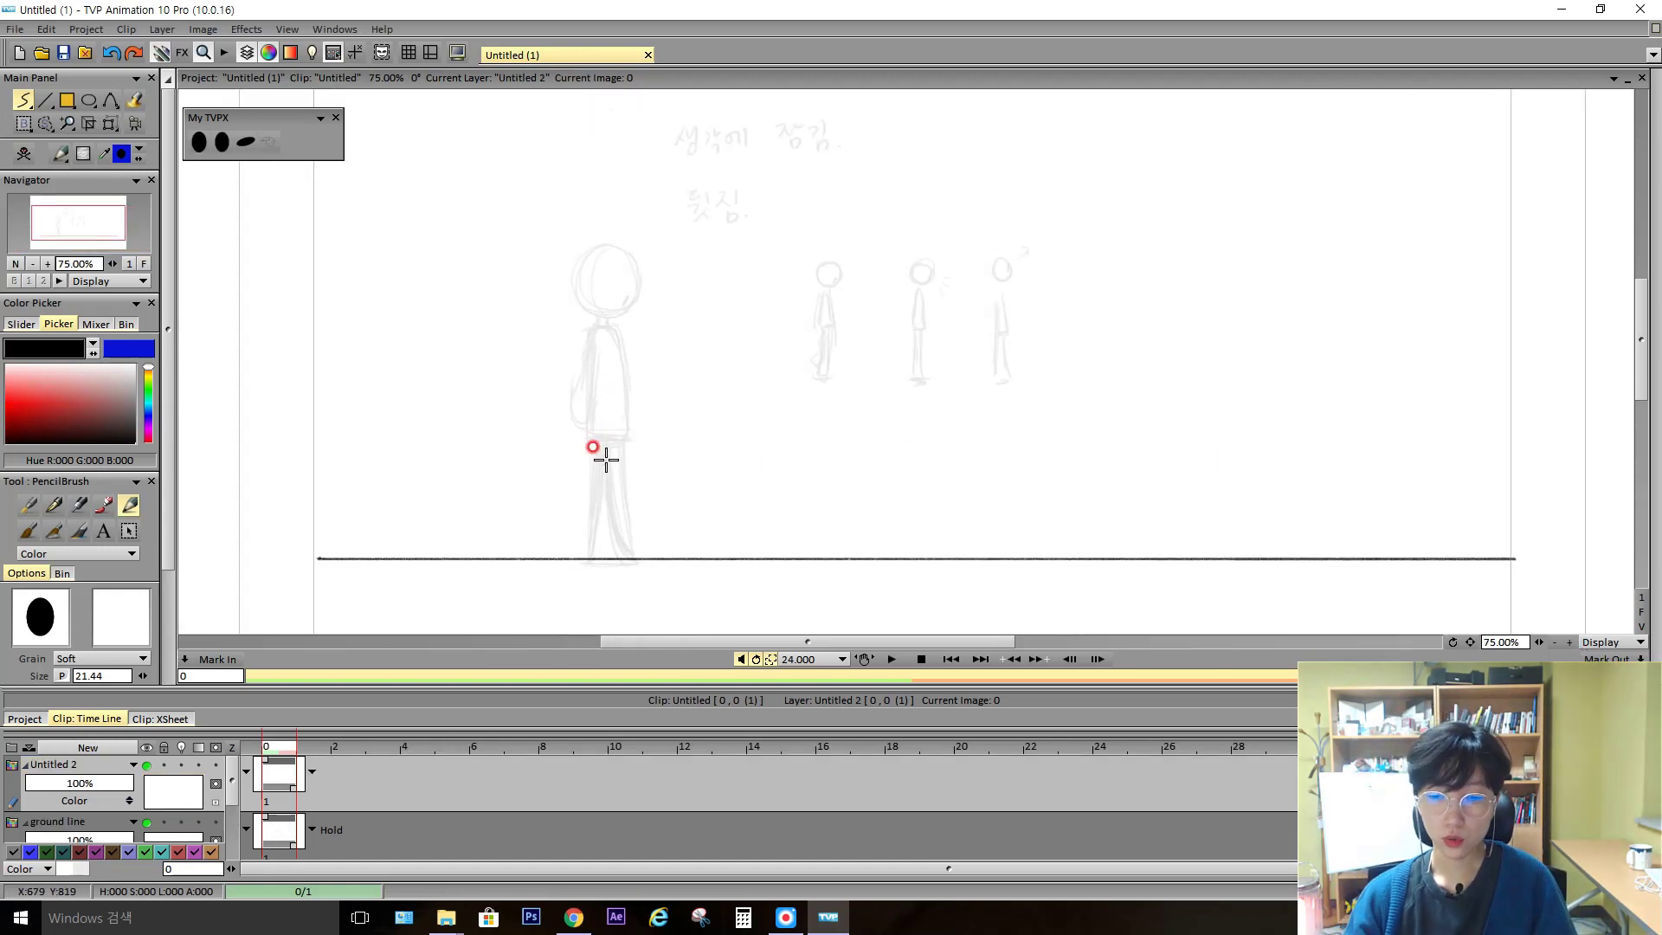
mouse_move(608, 448)
left_mouse_down()
mouse_move(592, 558)
mouse_move(634, 516)
left_mouse_up()
key("ctrl+z")
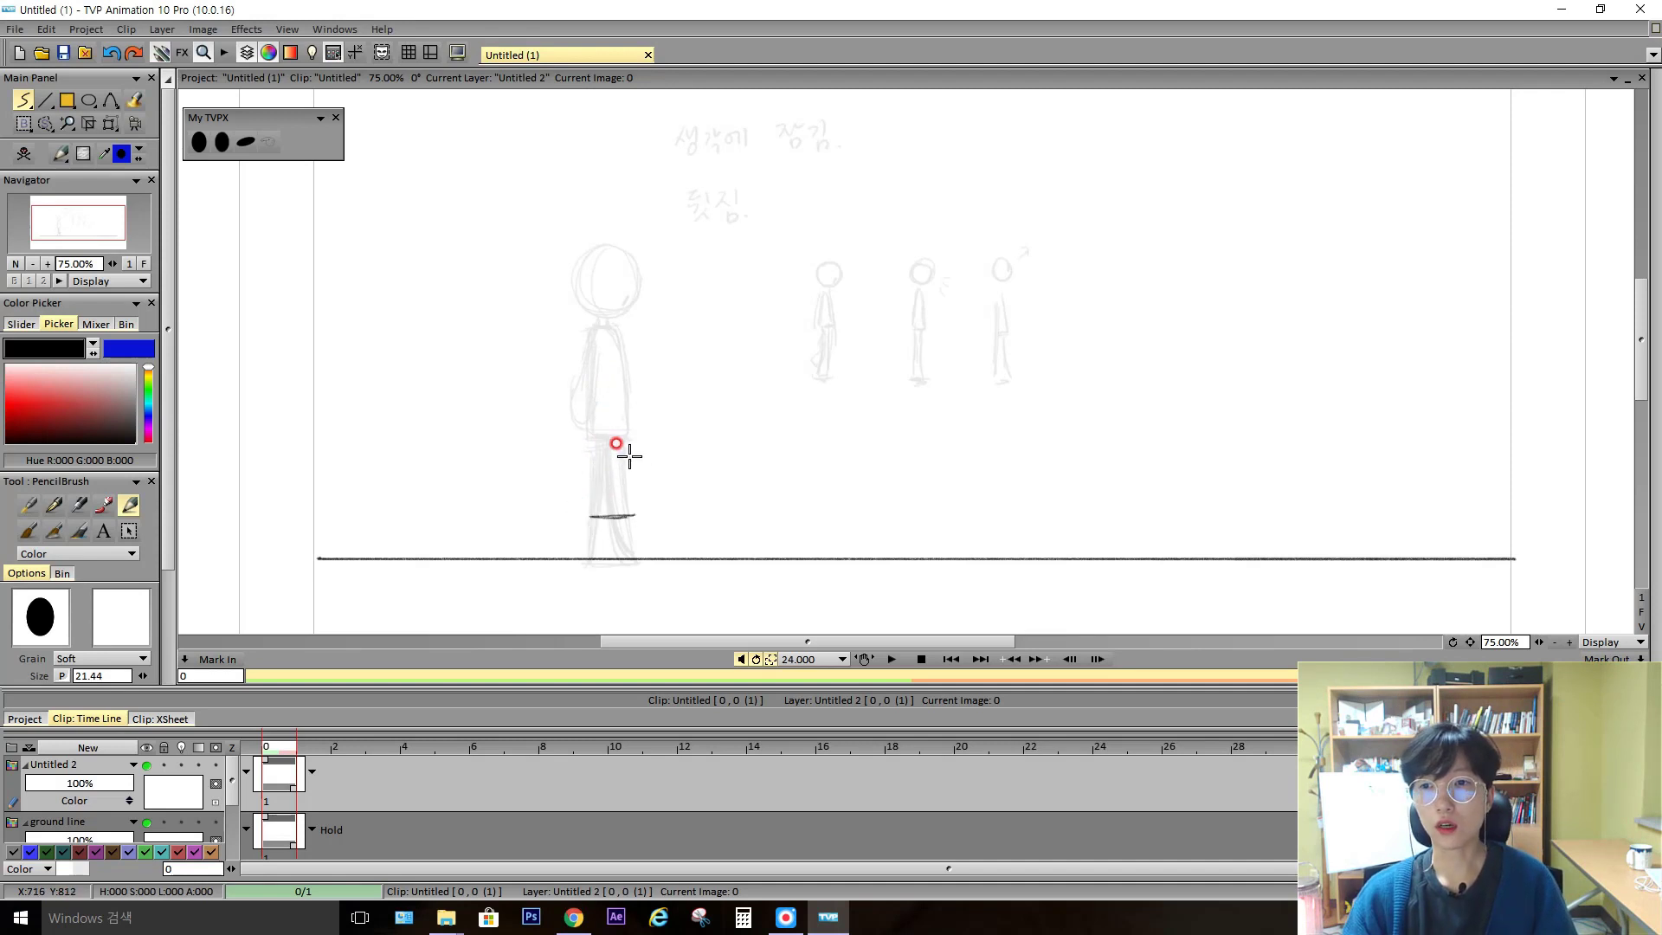
left_click_drag(629, 342, 633, 517)
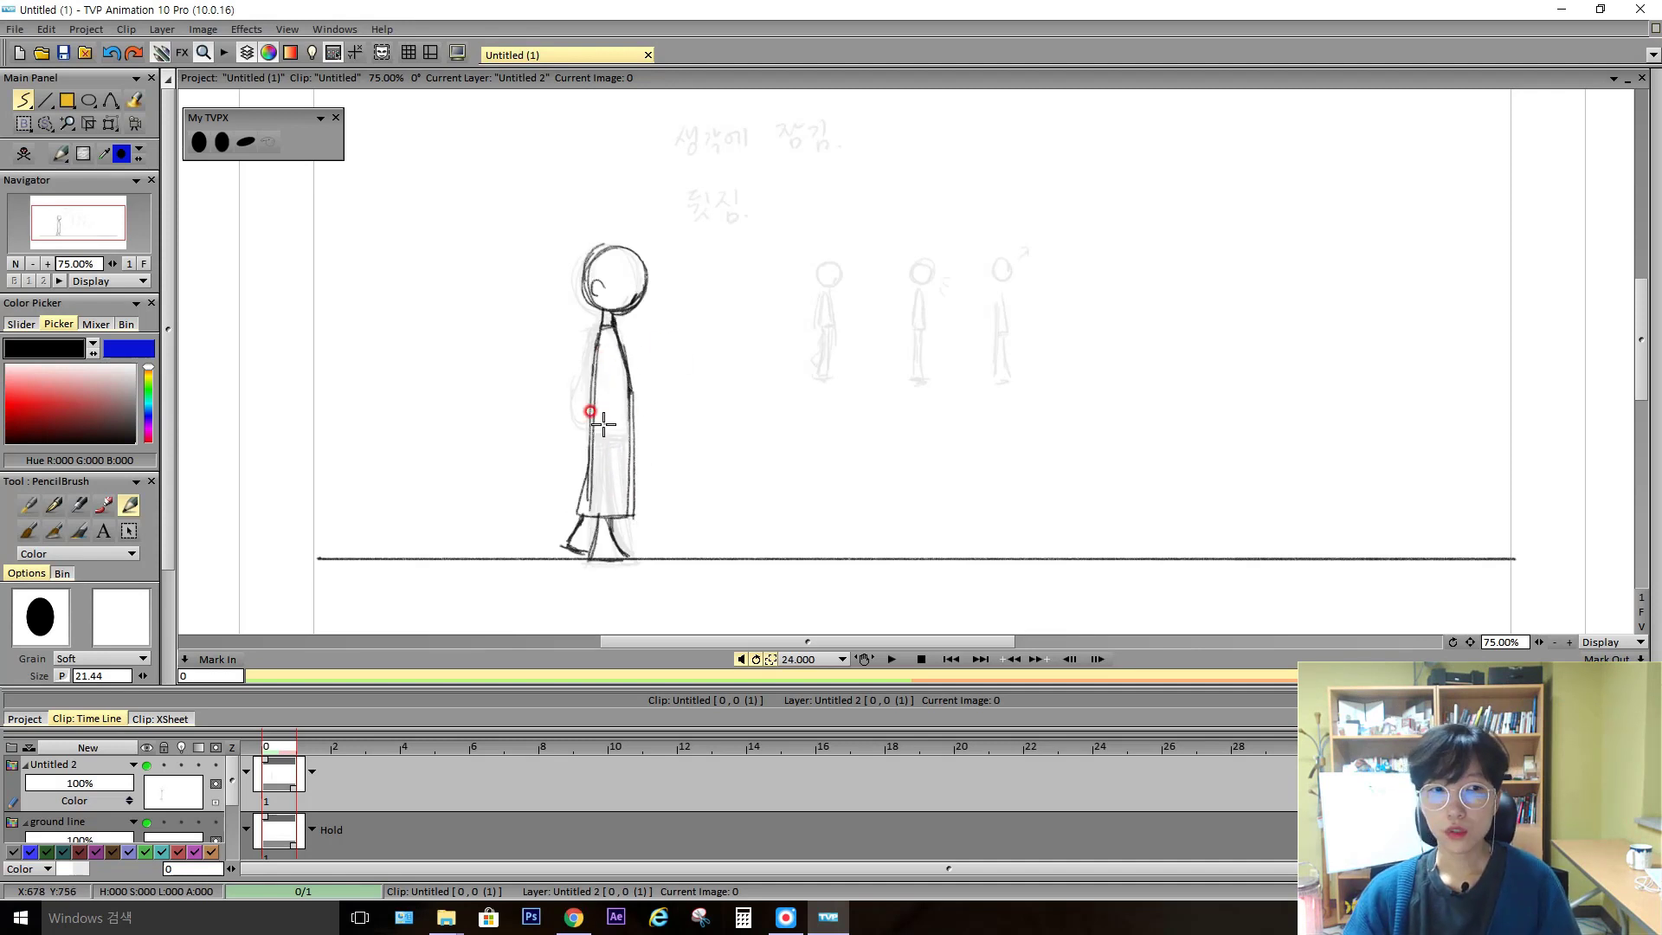
left_click_drag(610, 251, 645, 282)
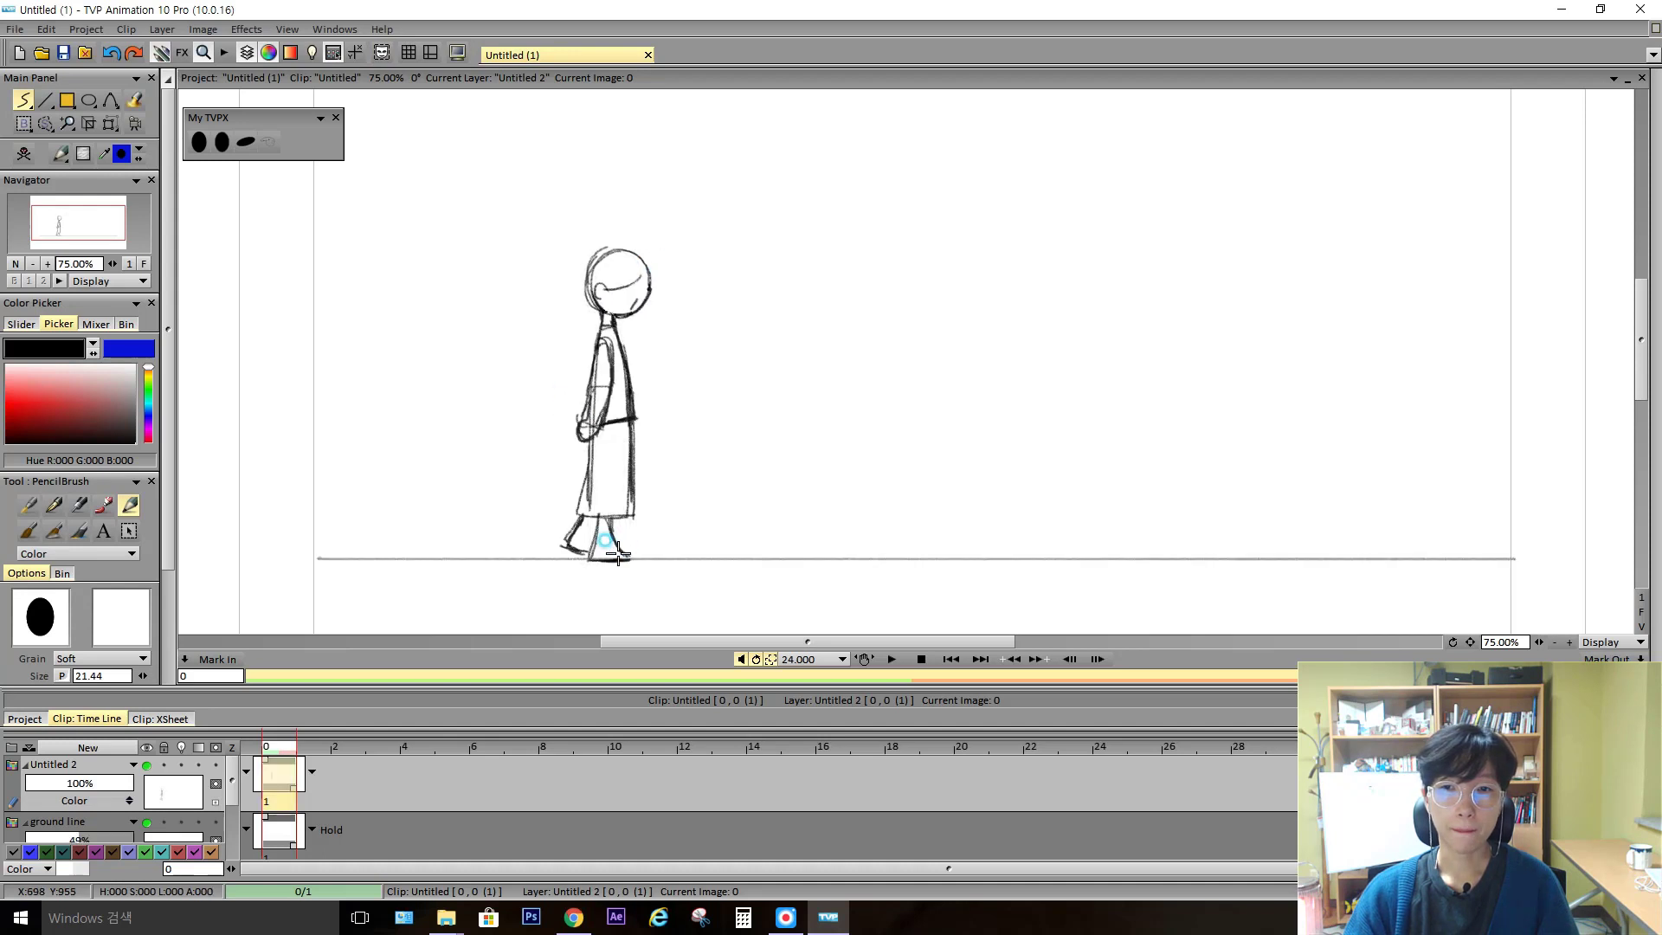
mouse_move(623, 535)
left_mouse_down()
mouse_move(629, 517)
mouse_move(621, 560)
left_mouse_up()
Add a second frame and sketch the planted foot and leg over the light-table image of the first pose
key("Right")
key("Left")
key("Return")
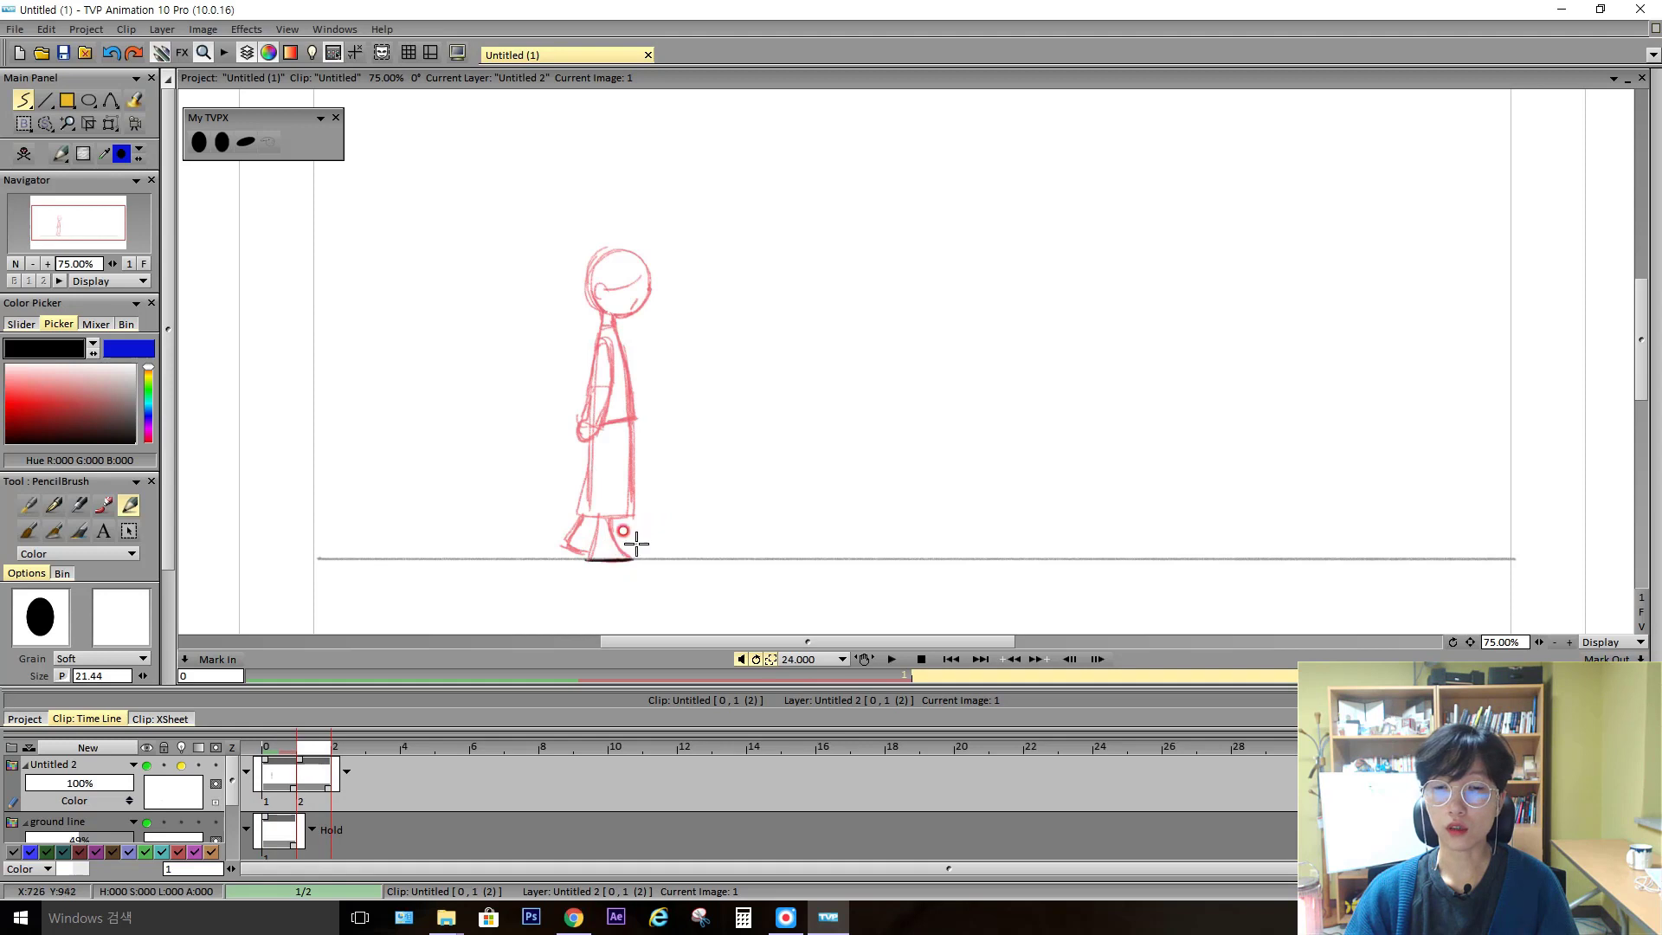
key("l")
key("Left")
key("Right")
key("Left")
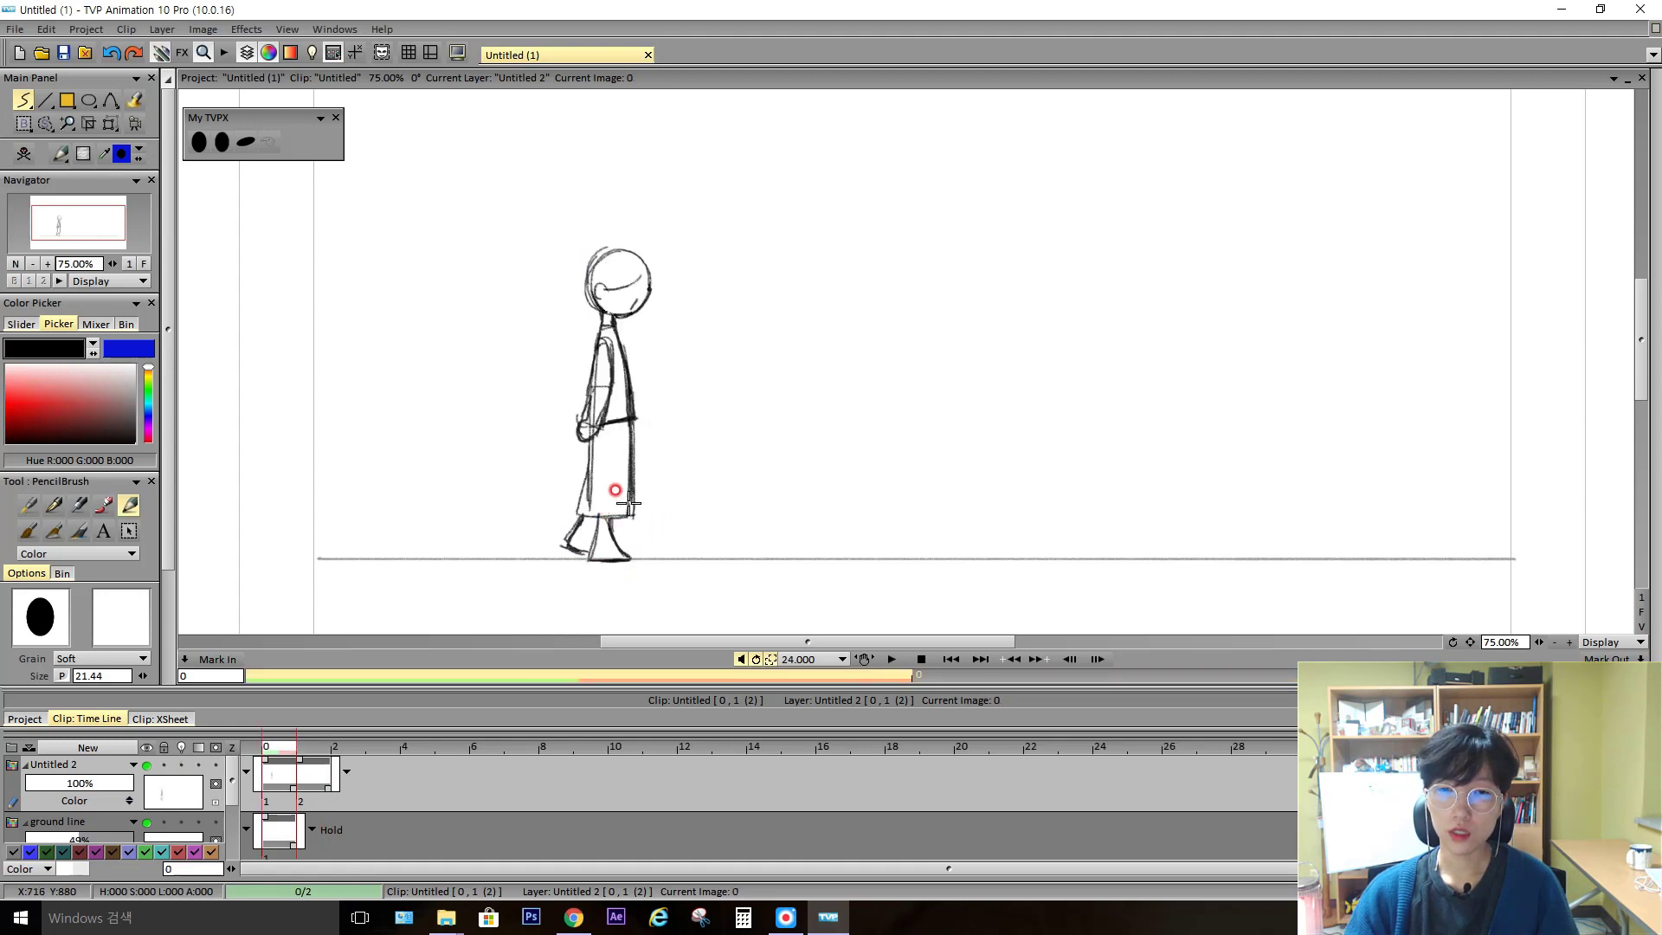
key("Right")
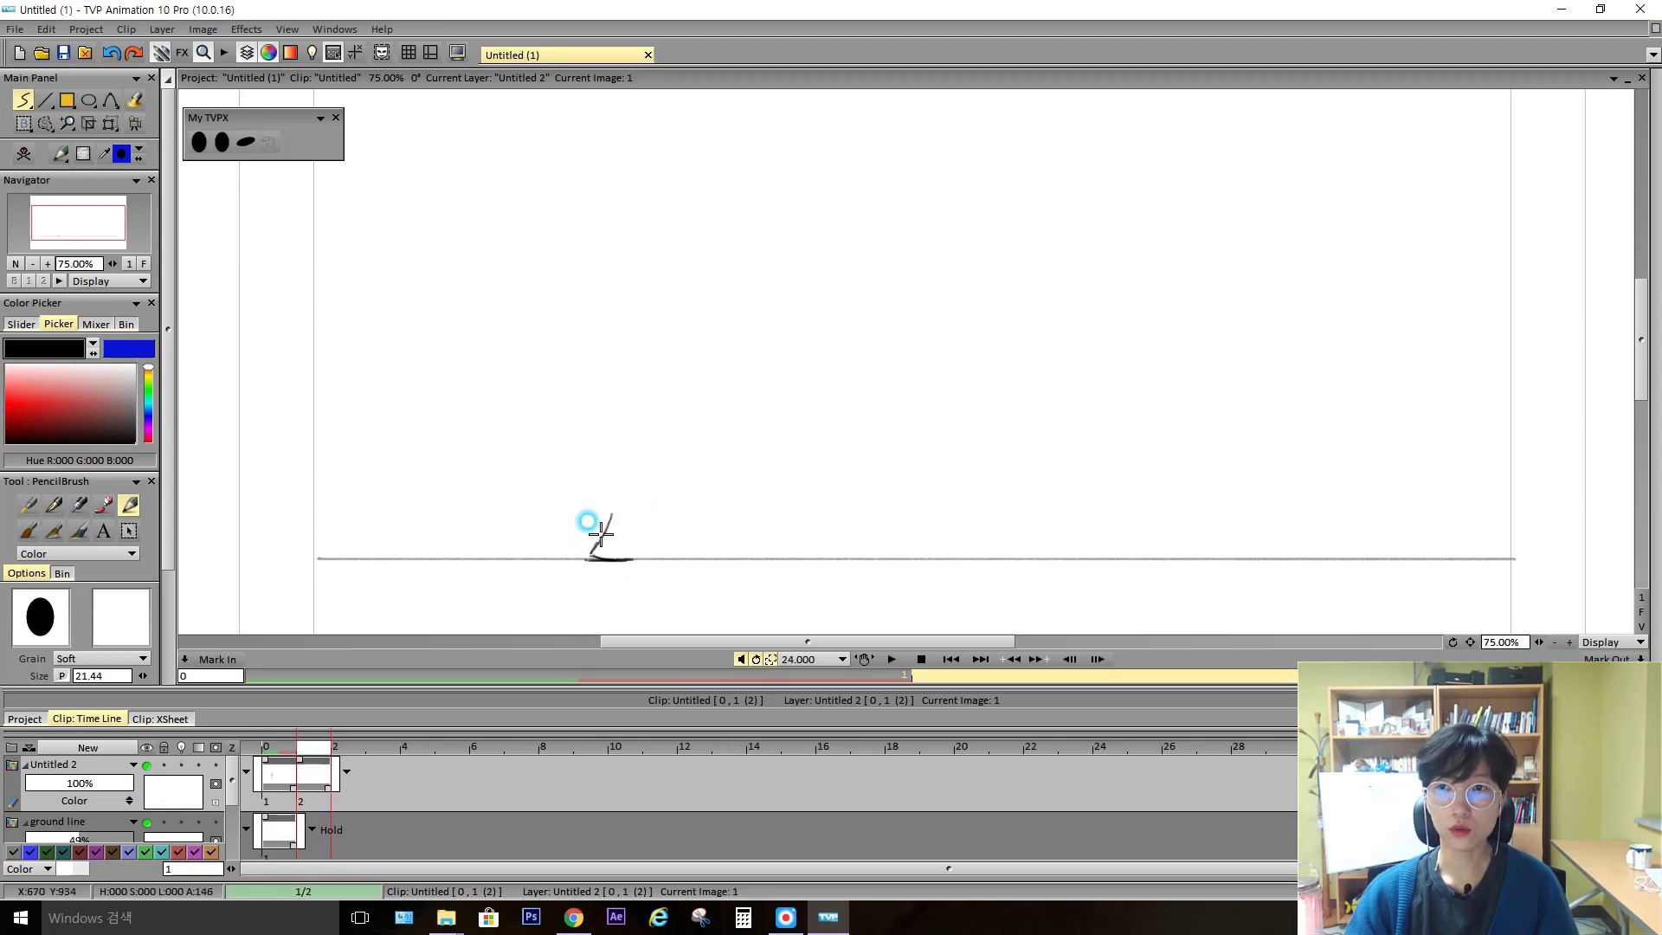
Sketch the second walking pose's robe, torso and round head slightly ahead of and above the first pose
key("Left")
key("Right")
left_click_drag(630, 444, 618, 485)
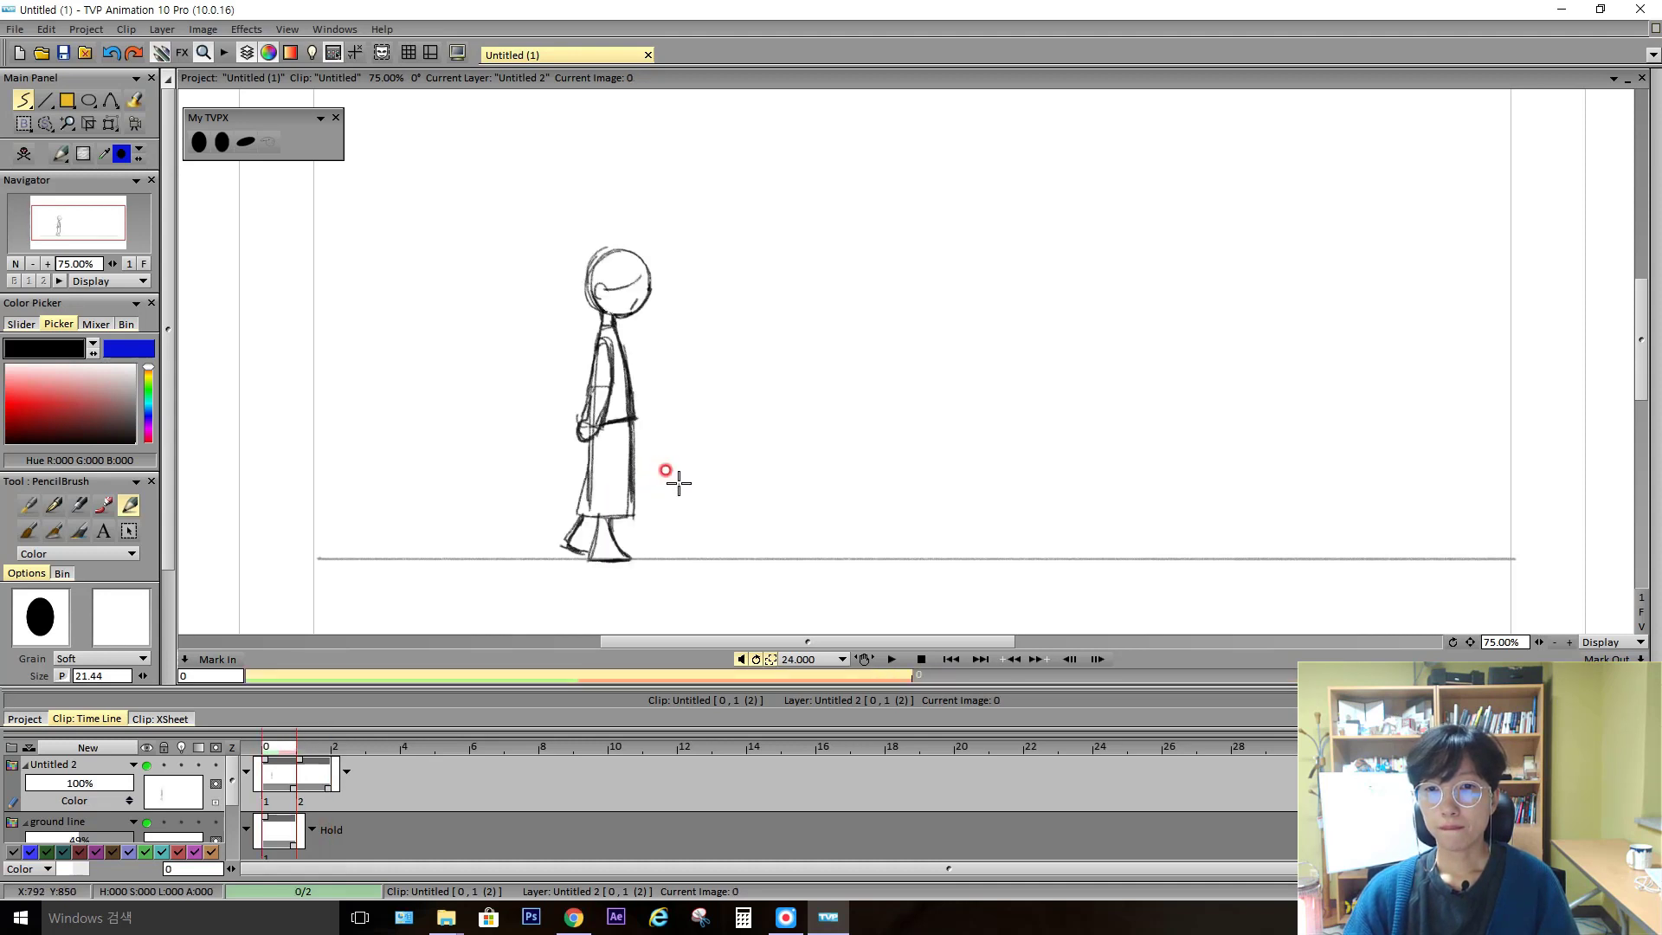
key("l")
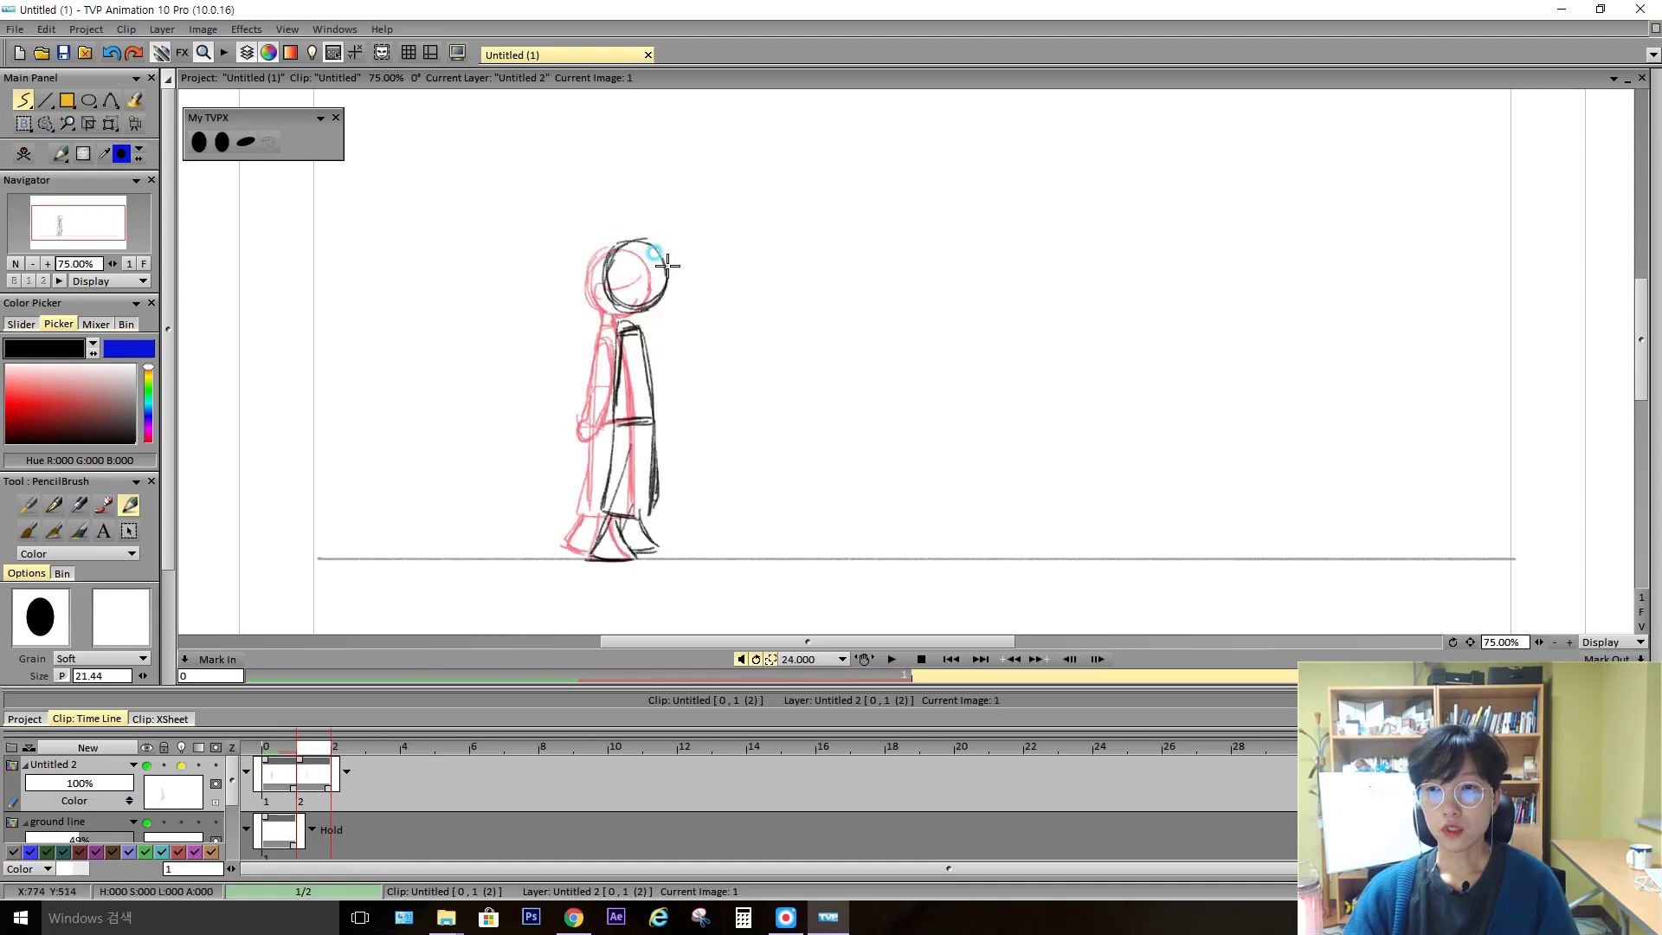
left_click_drag(667, 265, 669, 290)
key("l")
Set the pencil brush opacity to 79% and flip between the first two frames to compare the poses
left_click_drag(165, 552, 165, 623)
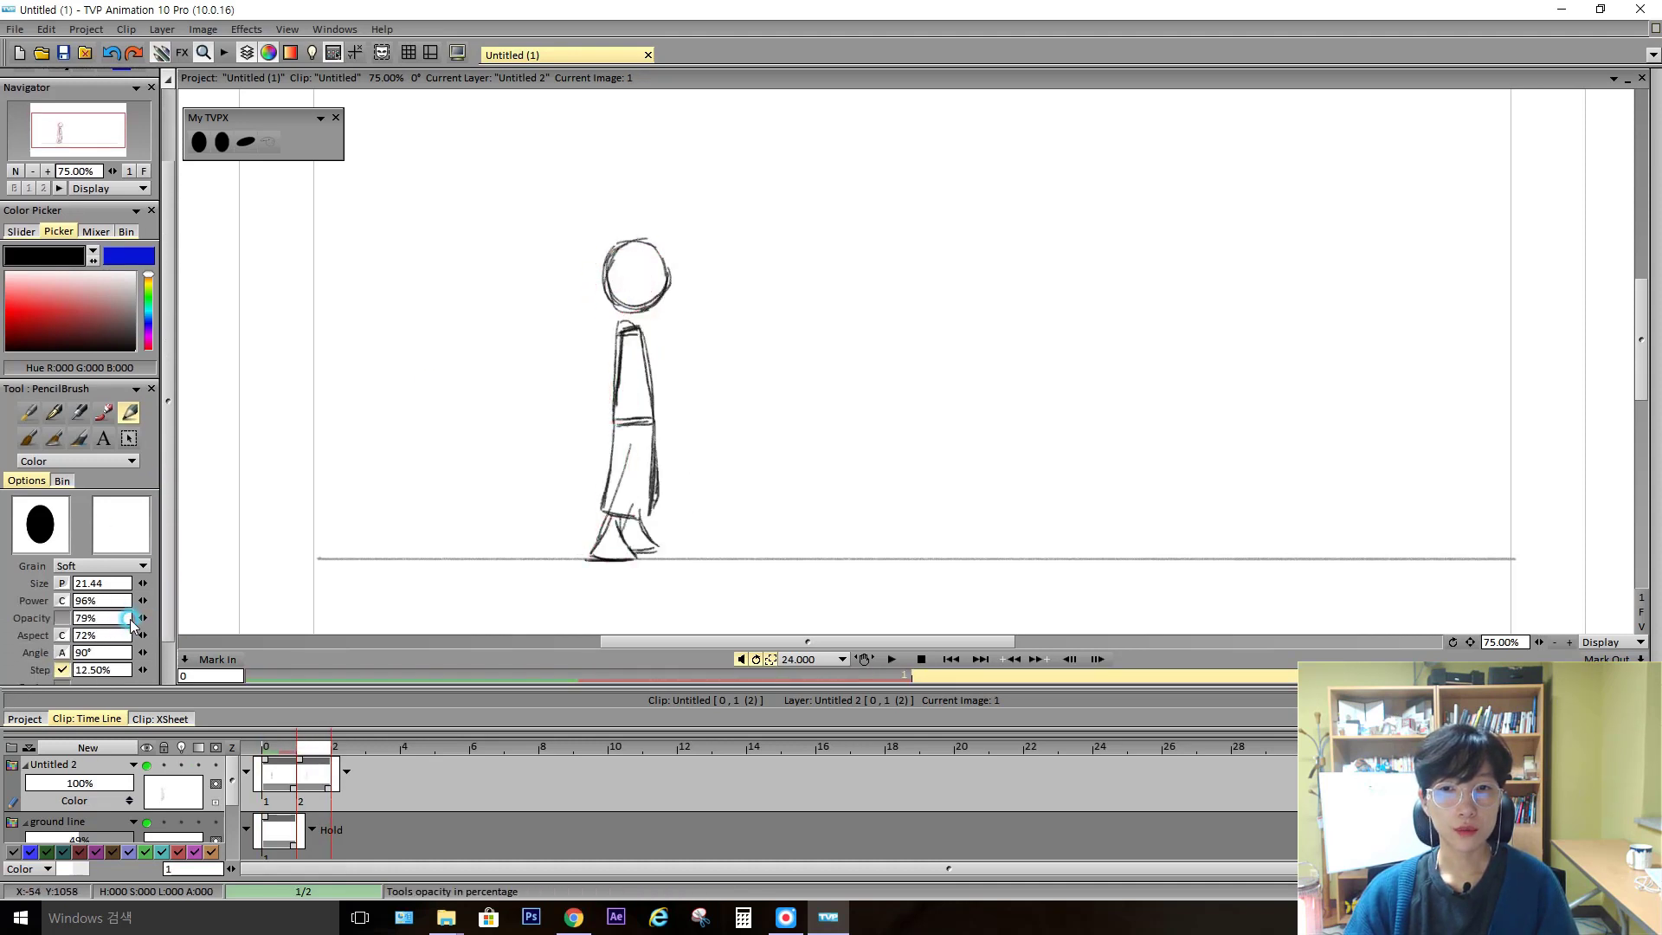
key("Left")
key("Right")
key("Left")
key("Right")
key("Left")
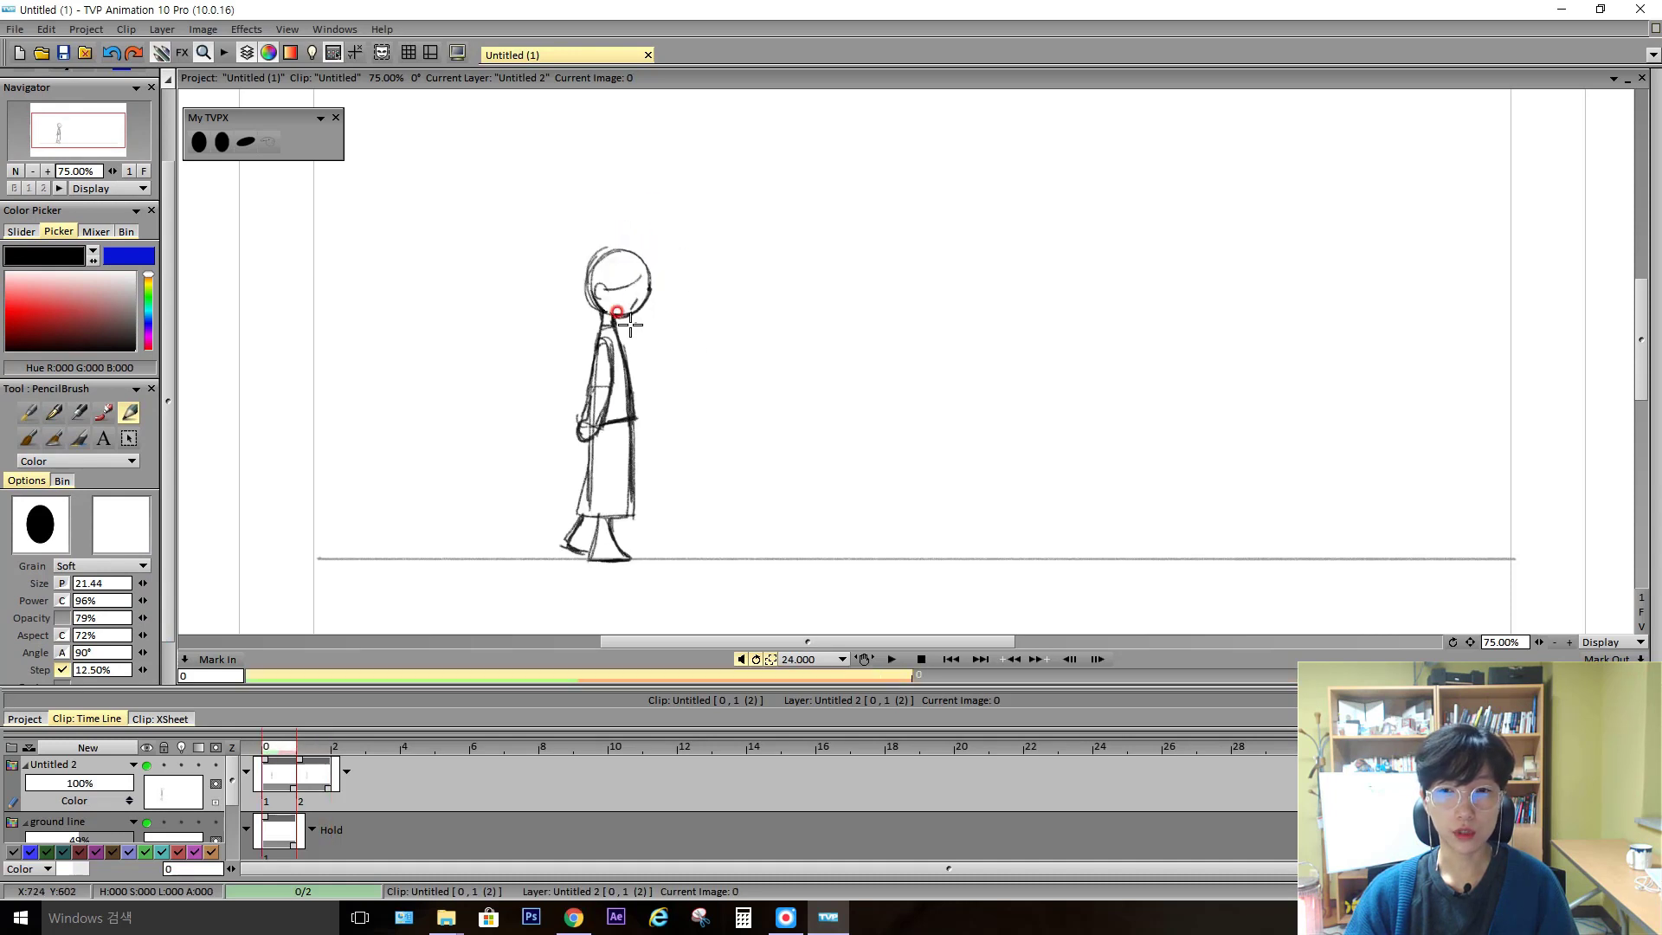
key("Right")
key("Left")
key("Right")
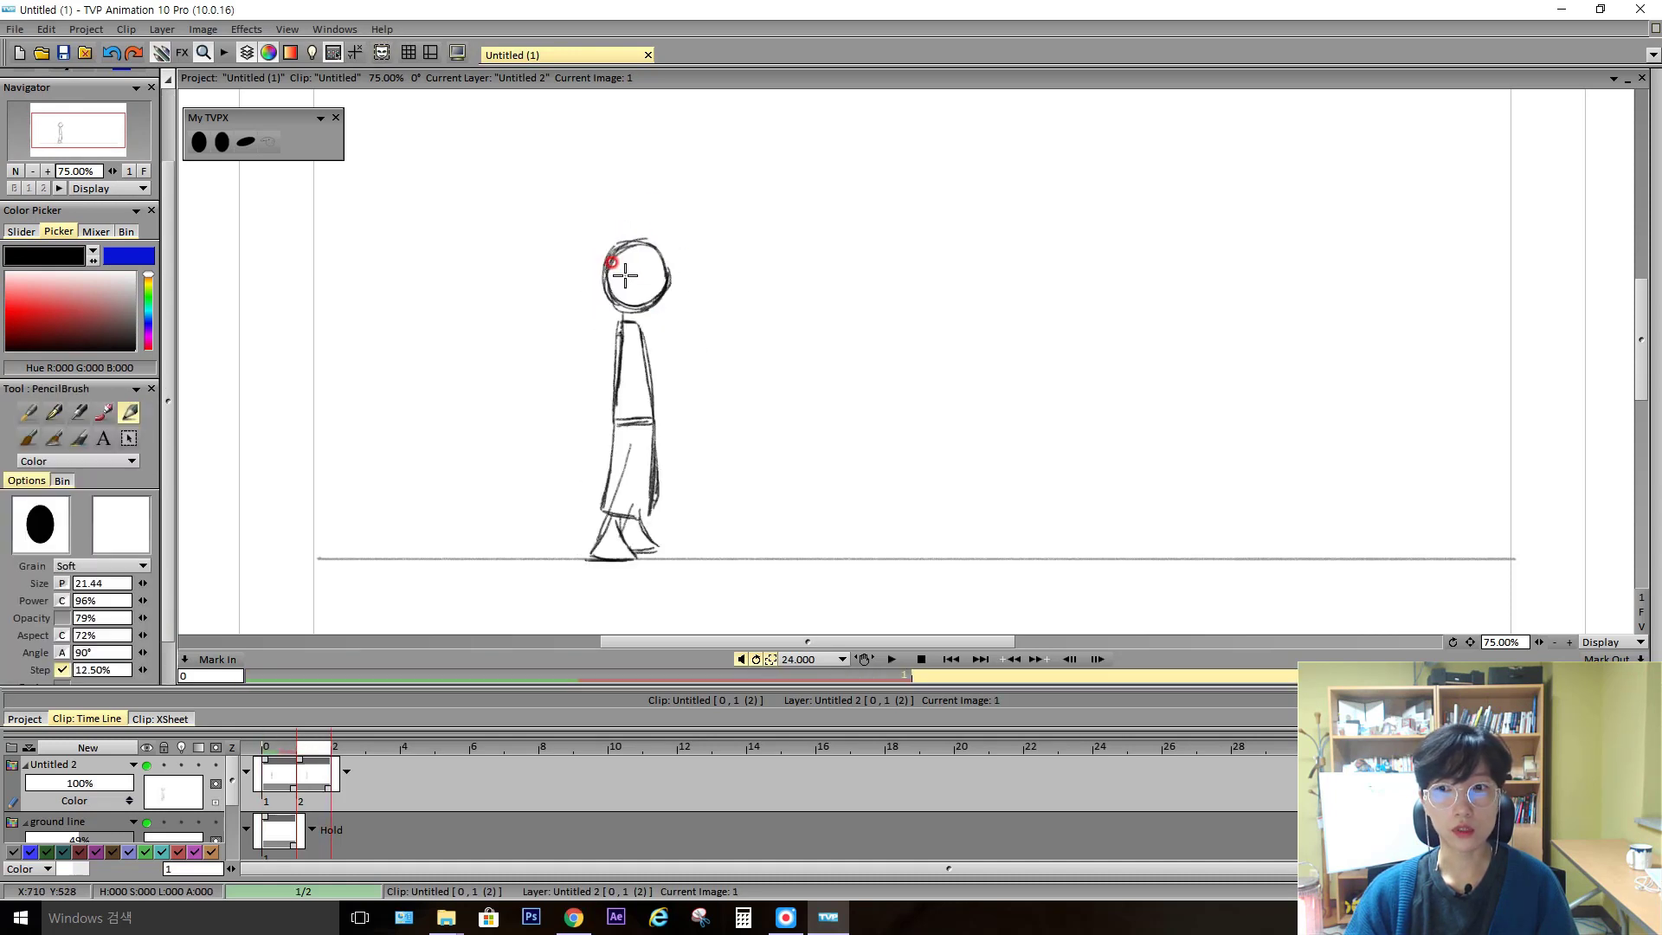
Draw the ear, hairline and face marks on the second pose's head, flipping against the first frame to check the motion
key("Left")
key("Right")
key("Left")
key("Right")
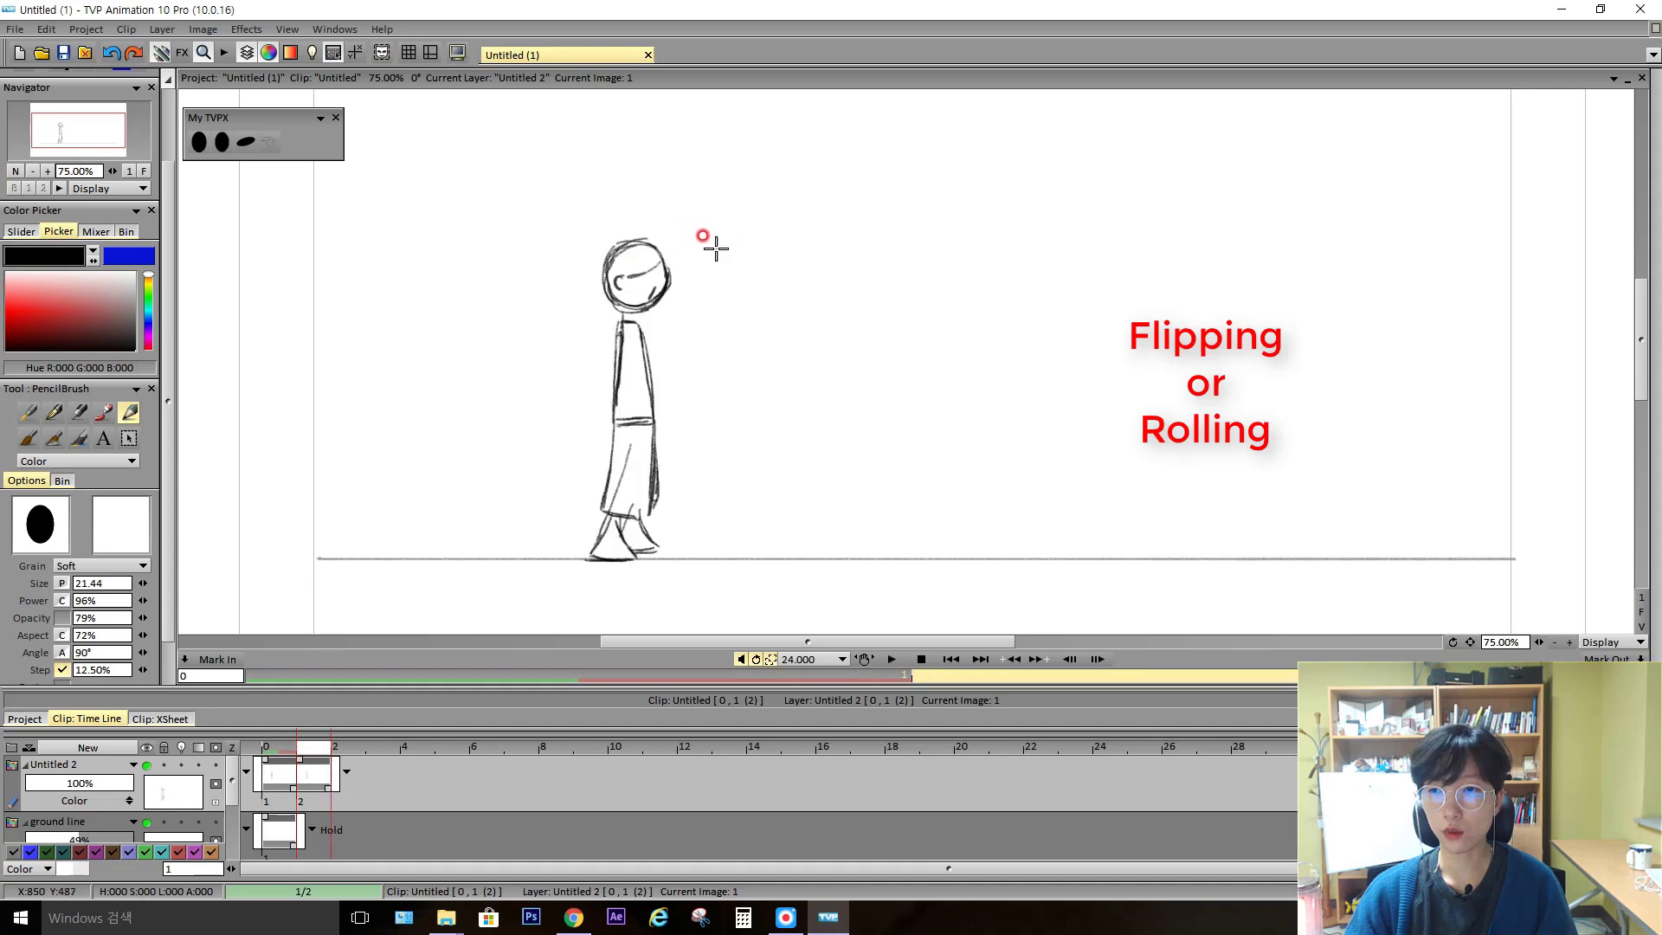
key("Left")
key("Right")
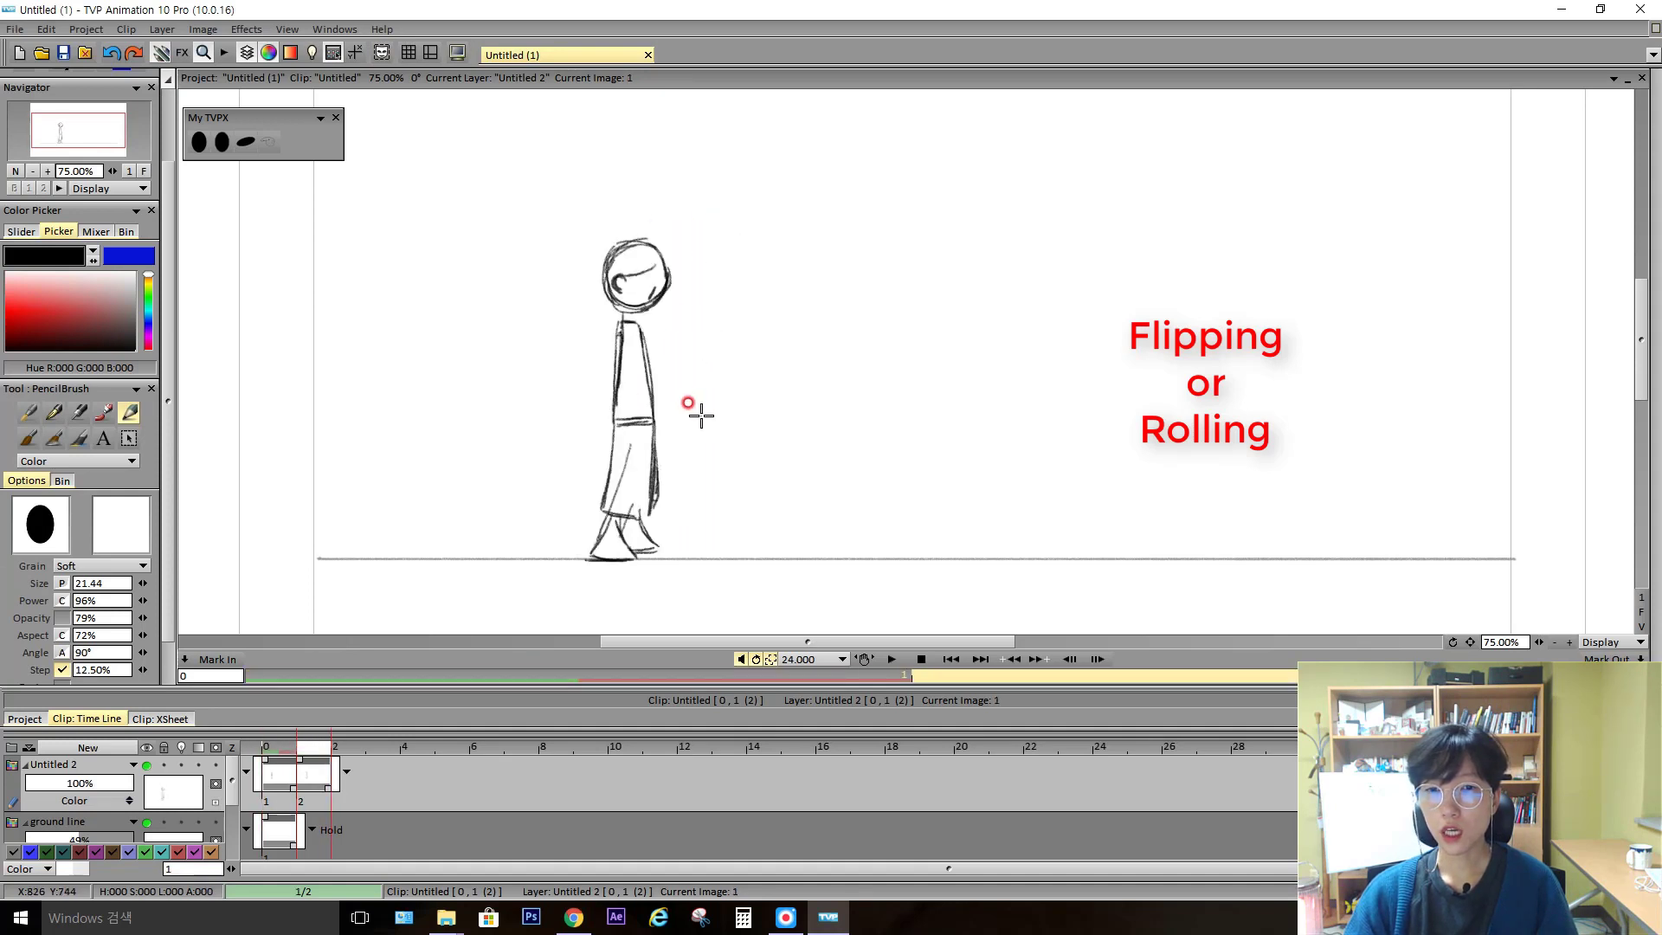
key("Left")
key("Right")
key("Left")
key("Right")
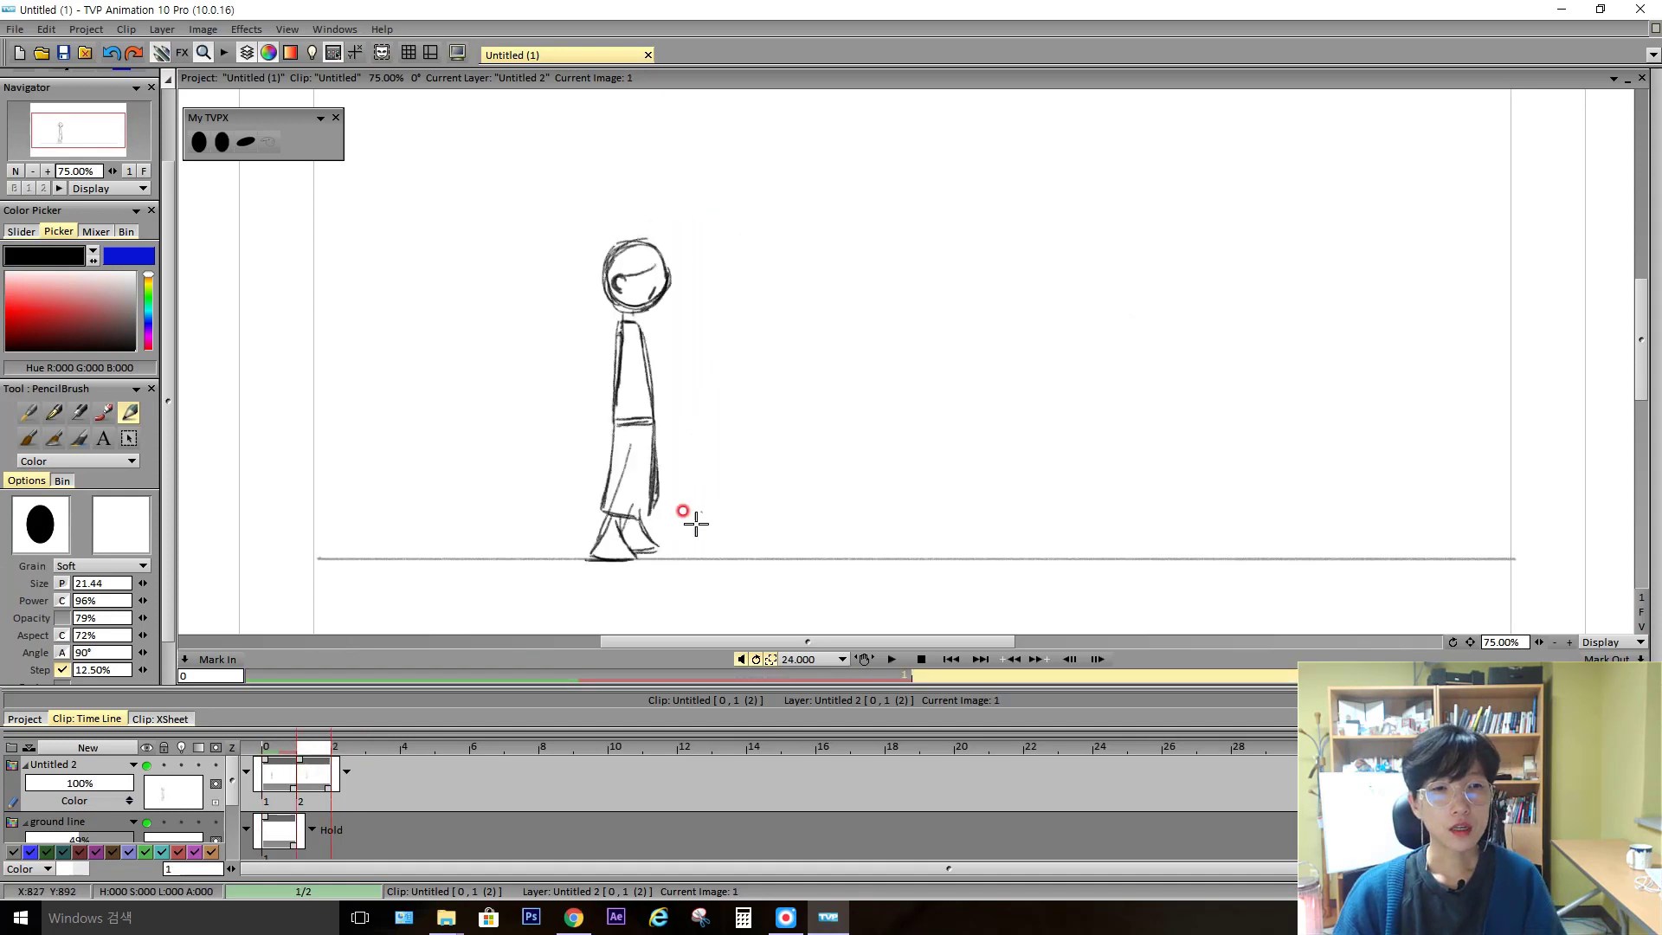
Add a third frame and trace the planted foot on the ground line over the light-table image of the second pose
key("Right")
key("l")
left_click_drag(594, 559, 634, 557)
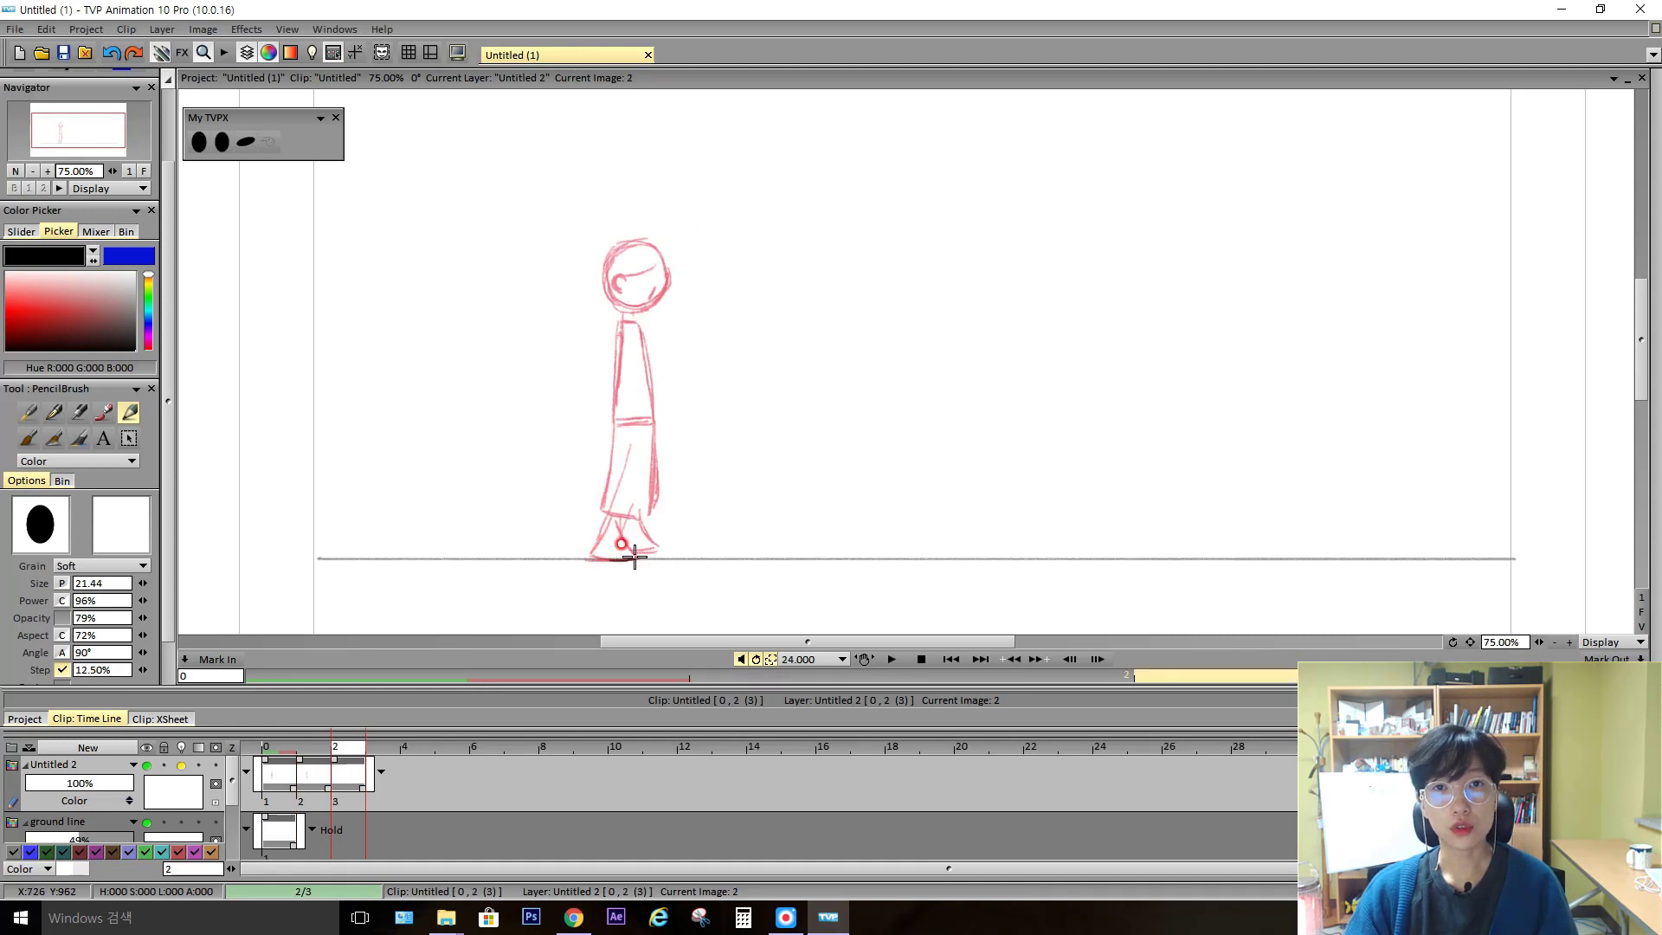
key("l")
key("Left")
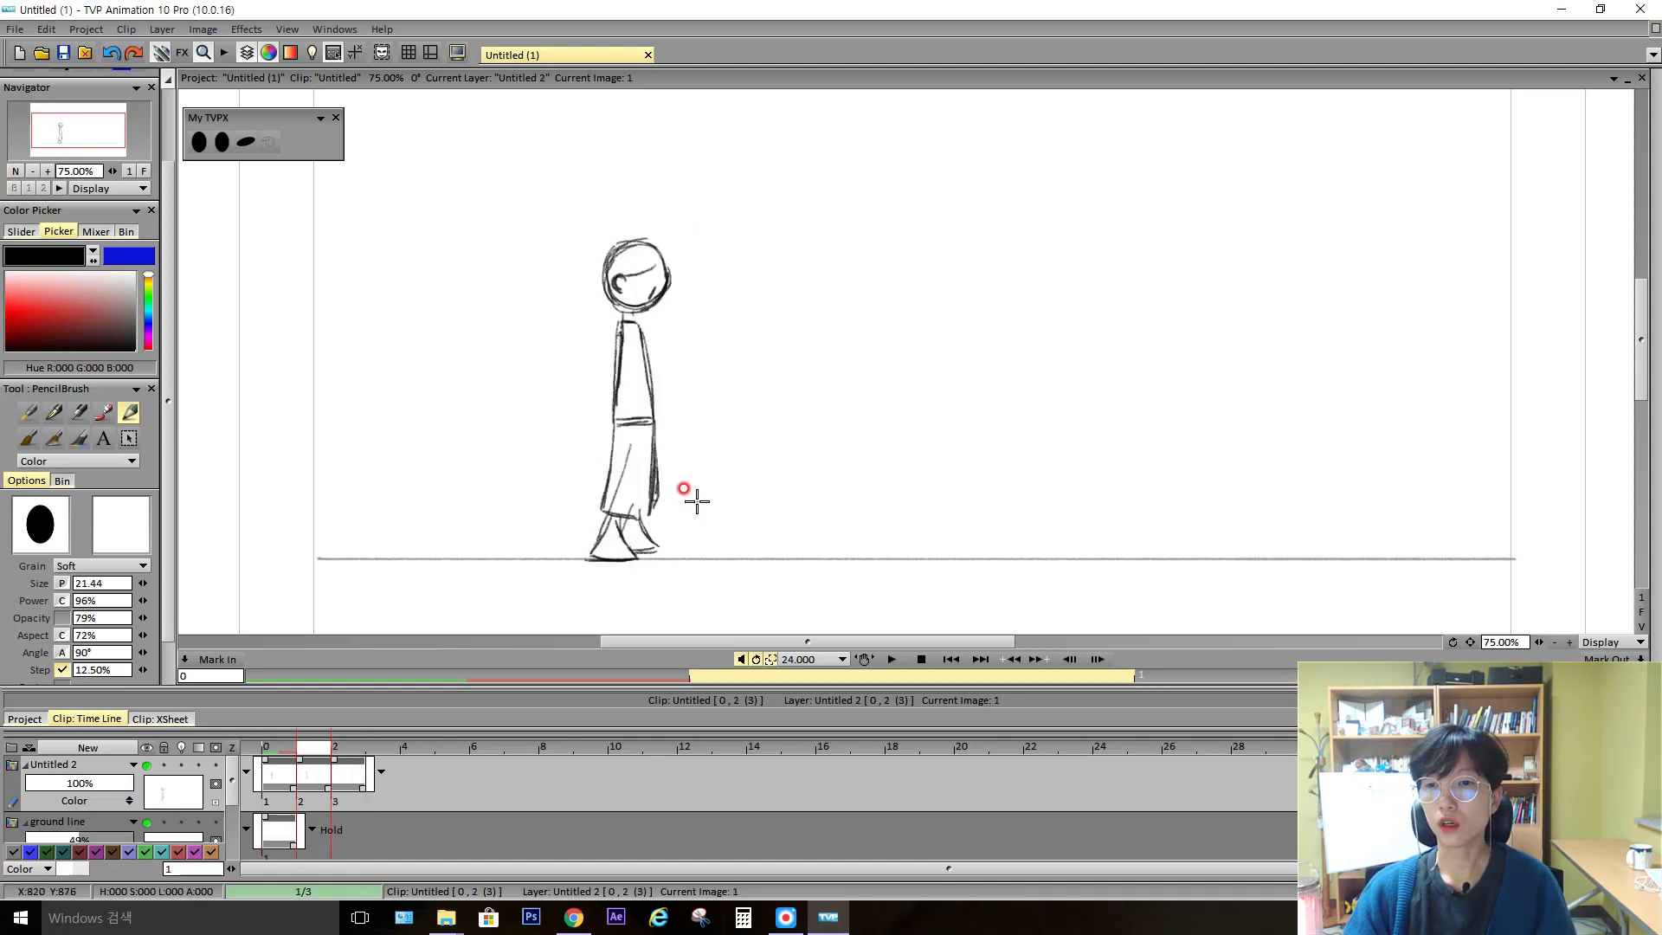
key("Right")
key("Left")
key("Right")
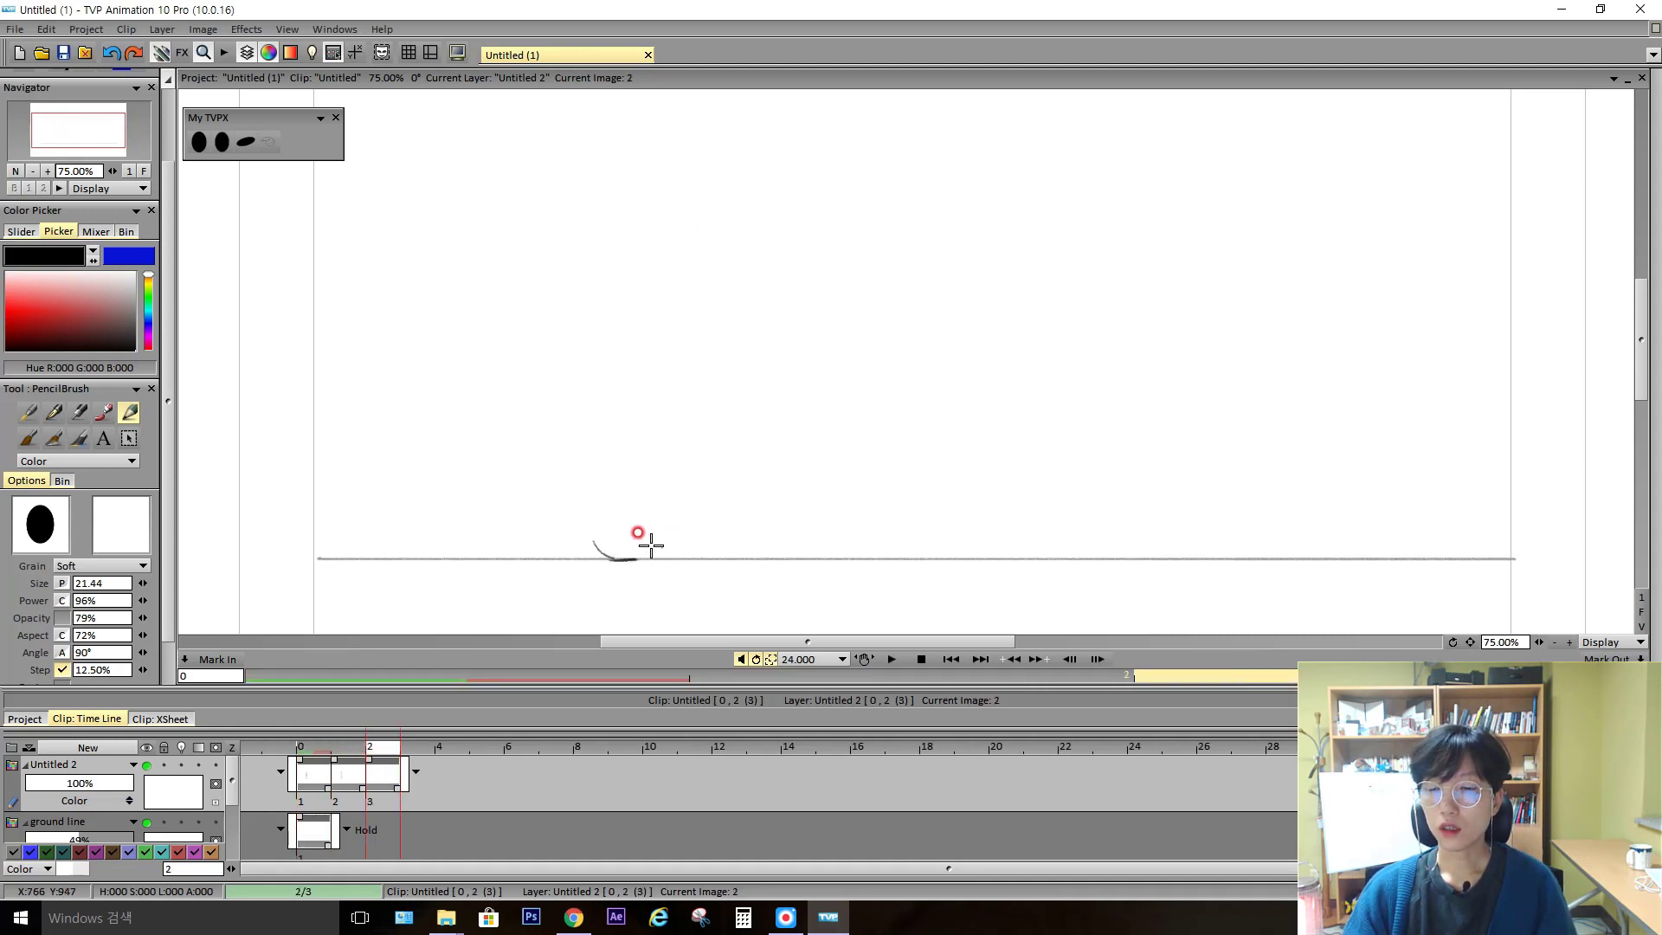
Sketch the leg lines above the third frame's planted foot and flip through the three frames to check the walk
left_click_drag(607, 527, 619, 516)
left_click_drag(625, 516, 633, 552)
key("Left")
key("Right")
key("Left")
key("Left")
key("Right")
key("Right")
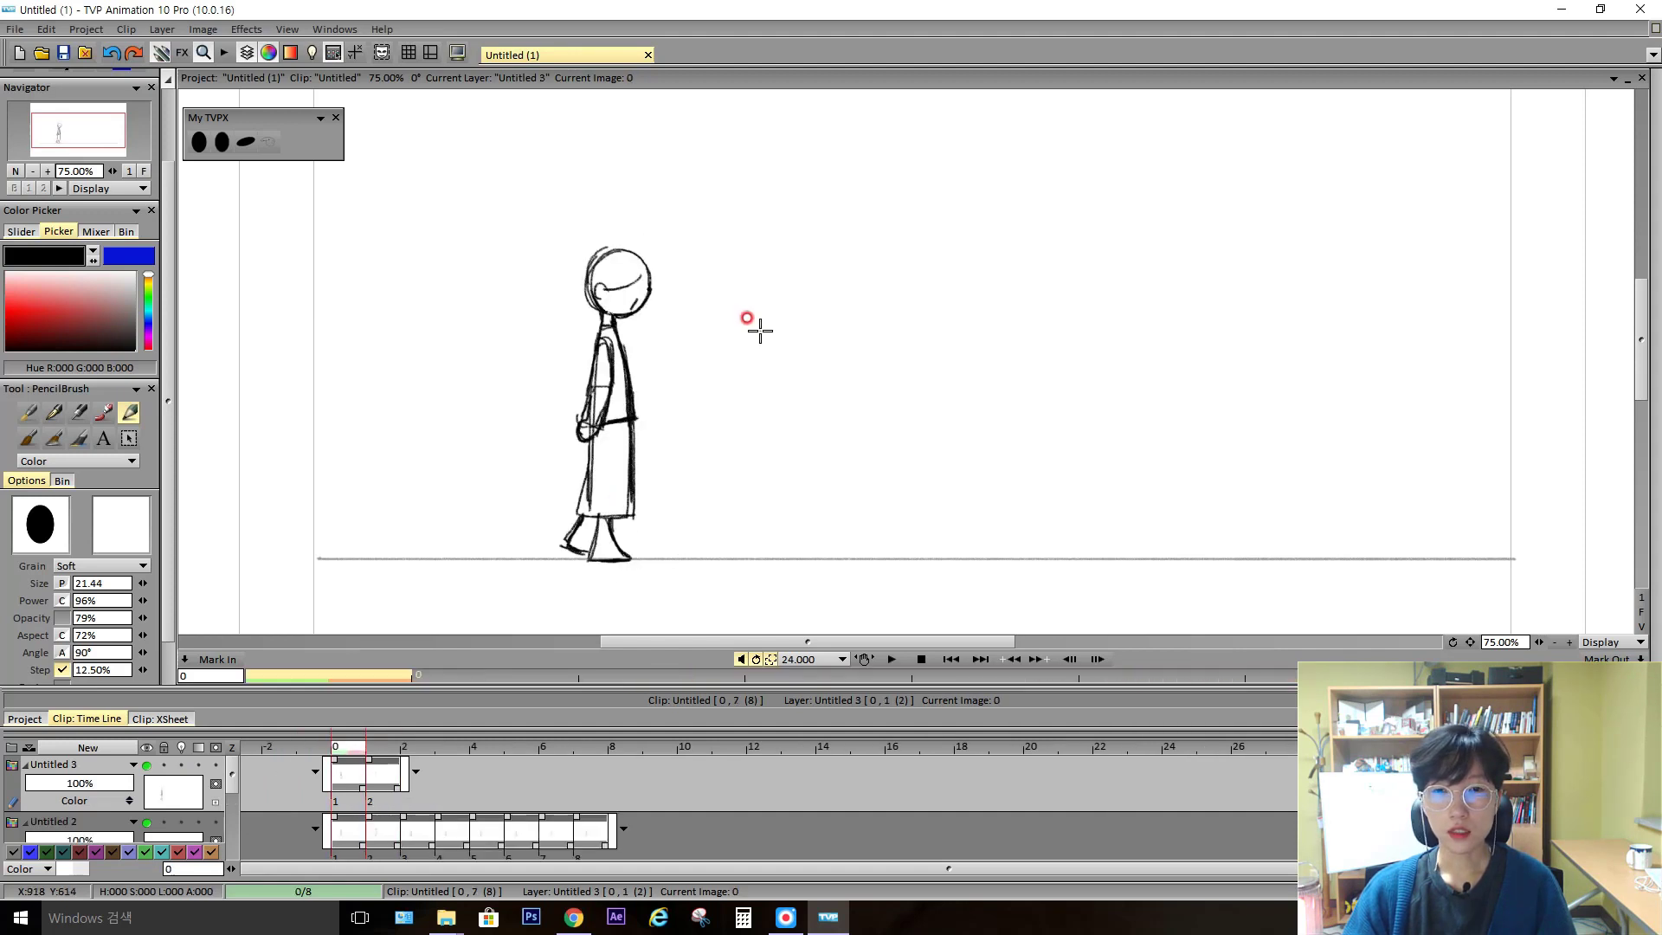
Delete the second frame from the Untitled 3 layer, leaving only its first walking pose
left_click(389, 772)
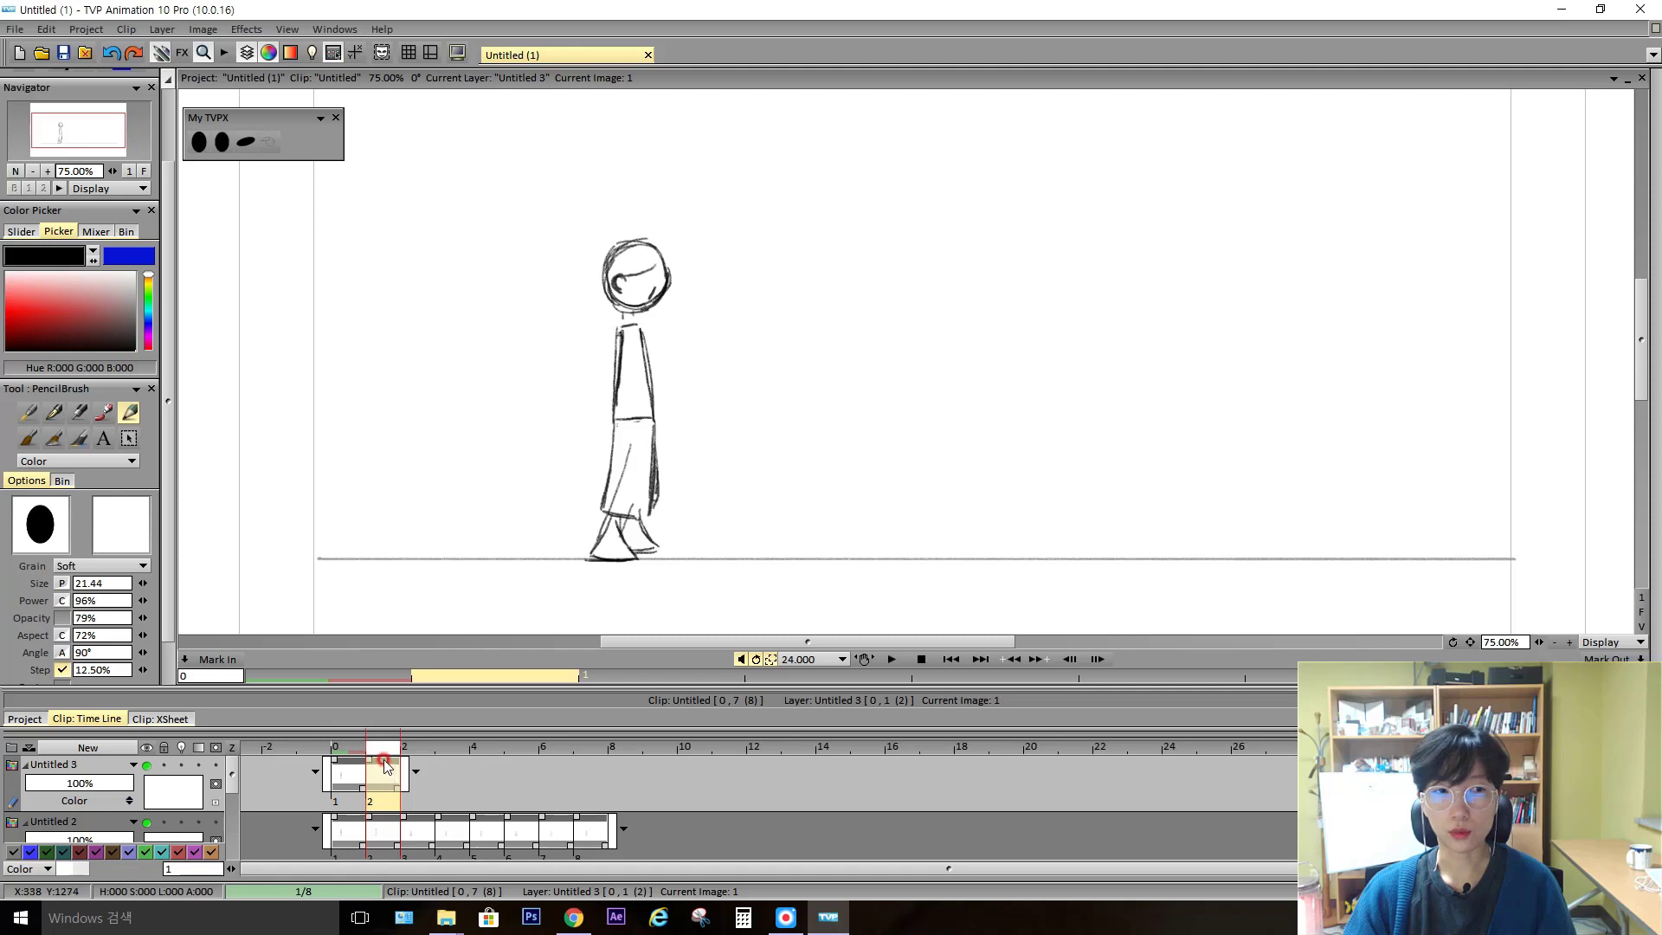
key("Delete")
left_click_drag(382, 772, 412, 818)
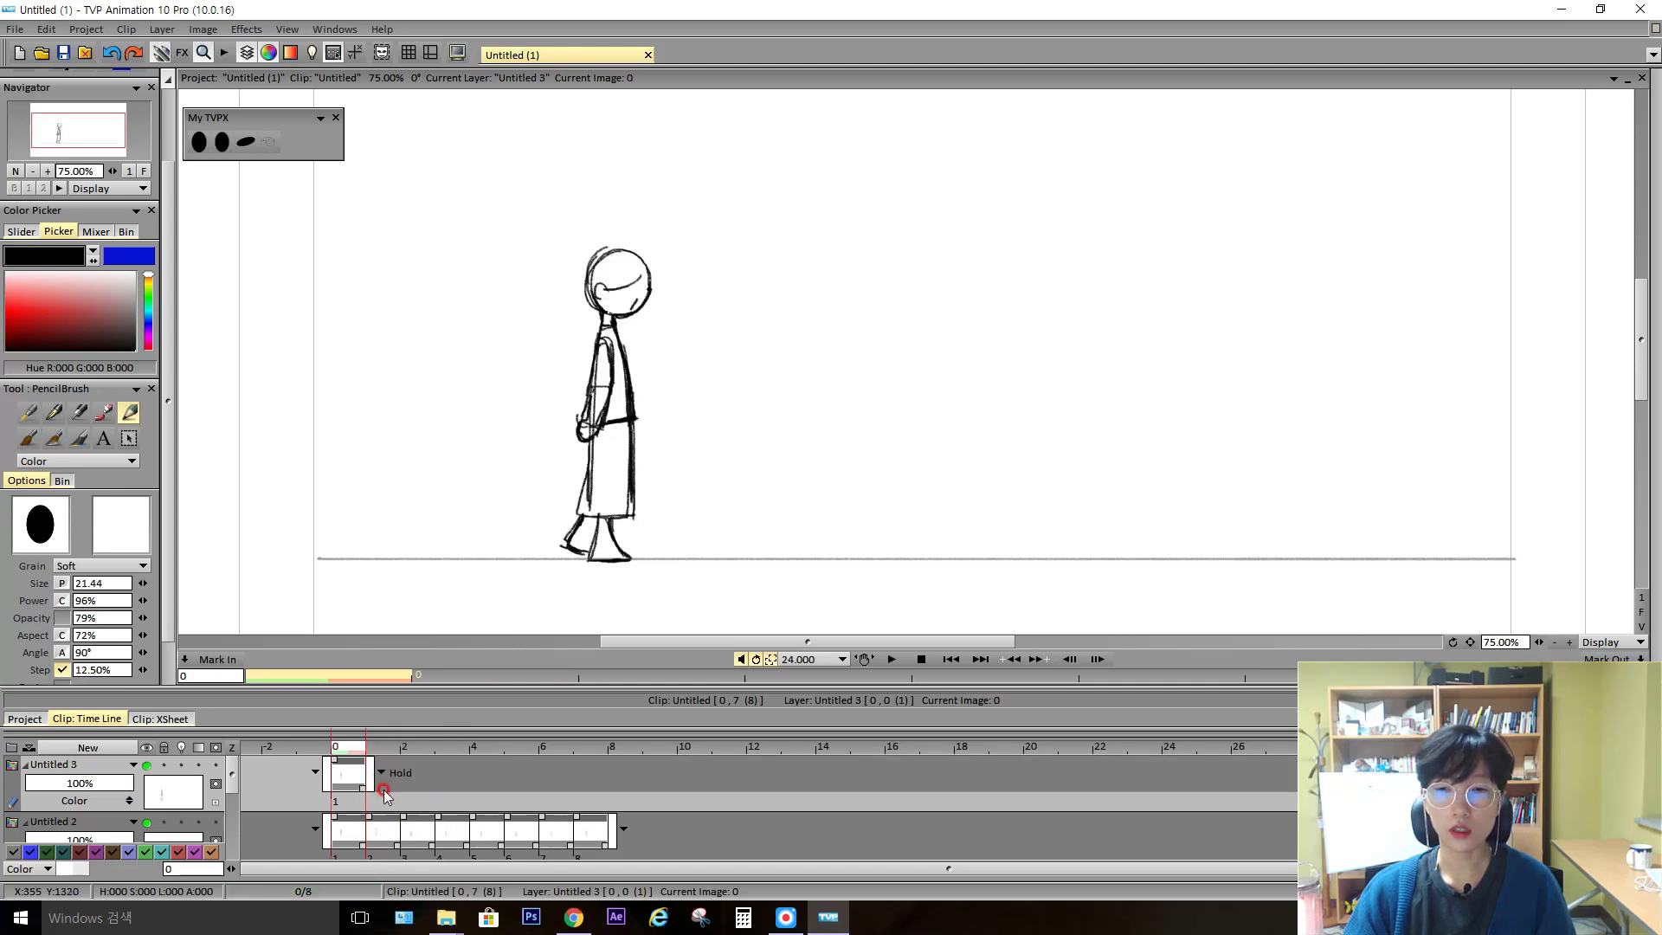
Set the Untitled 3 layer's opacity to 47% and transform its walking pose back along the ground line, panning X by -236 and Y by -1.33
left_click_drag(108, 783, 104, 805)
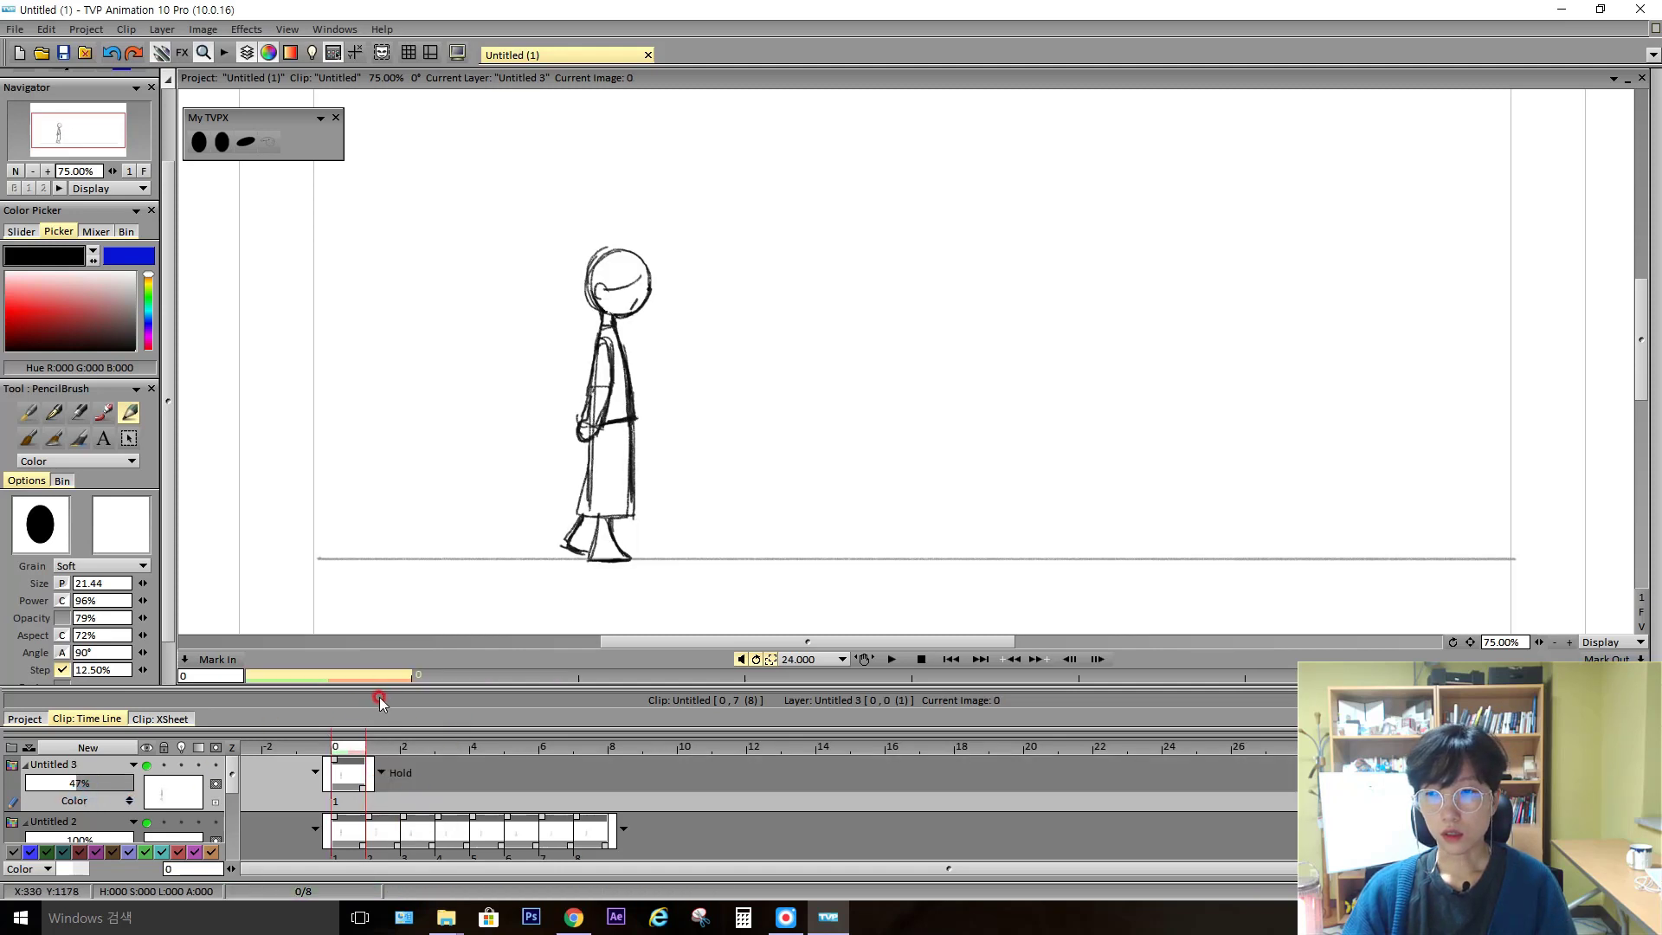
key("t")
mouse_move(612, 482)
left_mouse_down()
mouse_move(452, 486)
mouse_move(467, 504)
mouse_move(454, 487)
mouse_move(501, 473)
left_mouse_up()
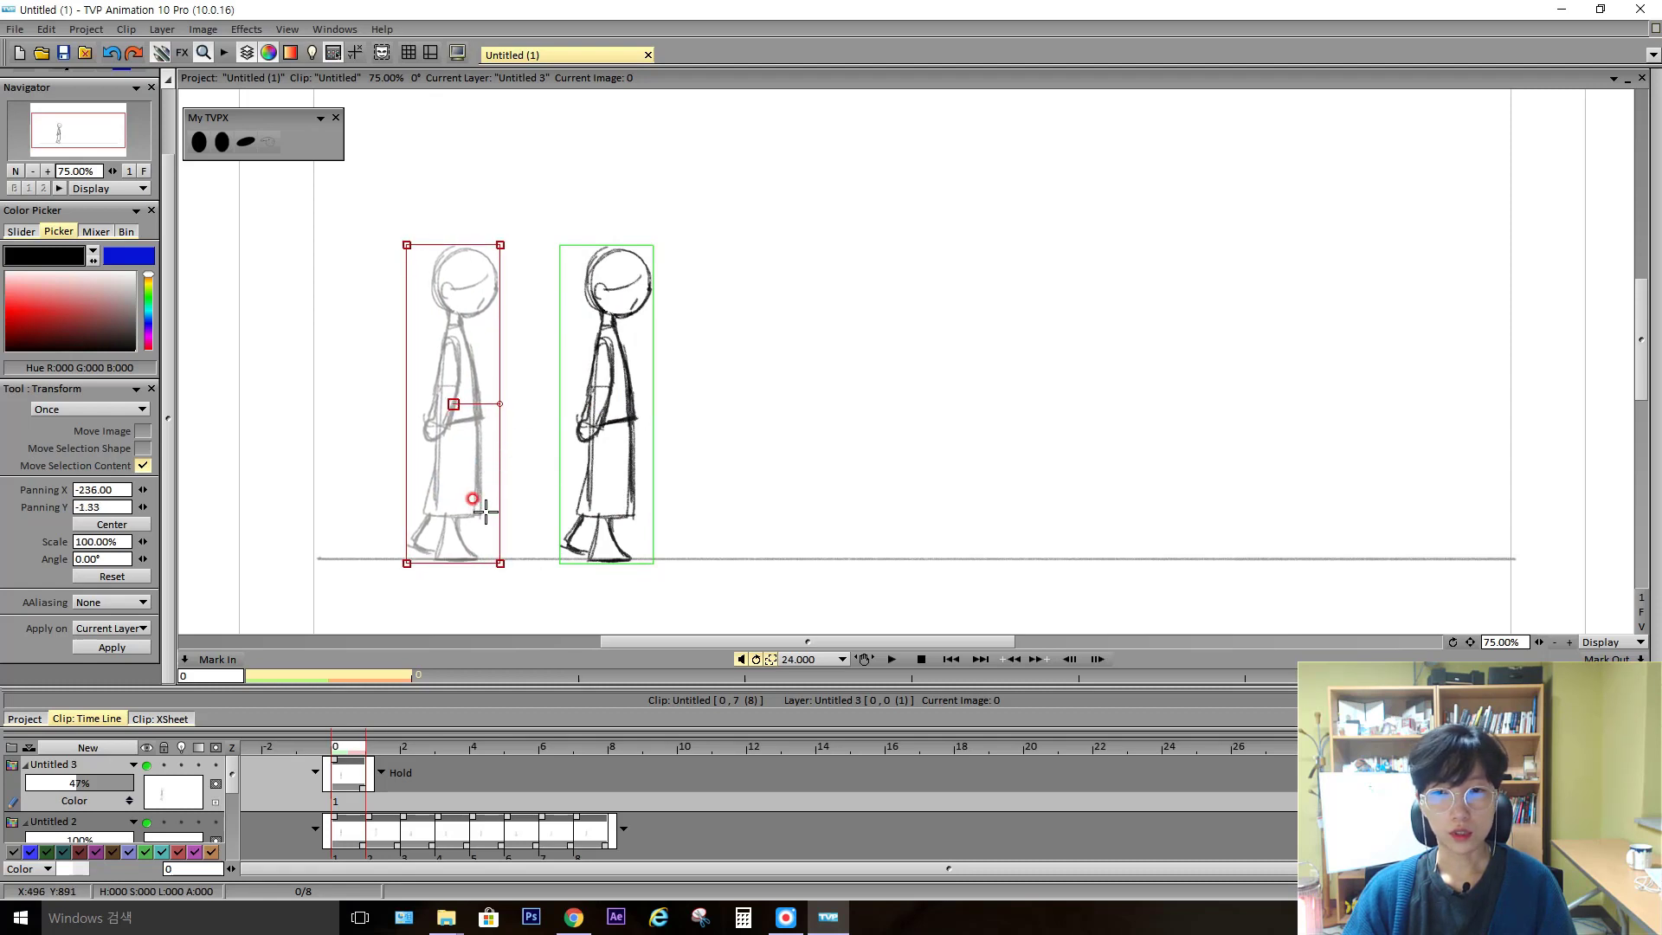
key("Return")
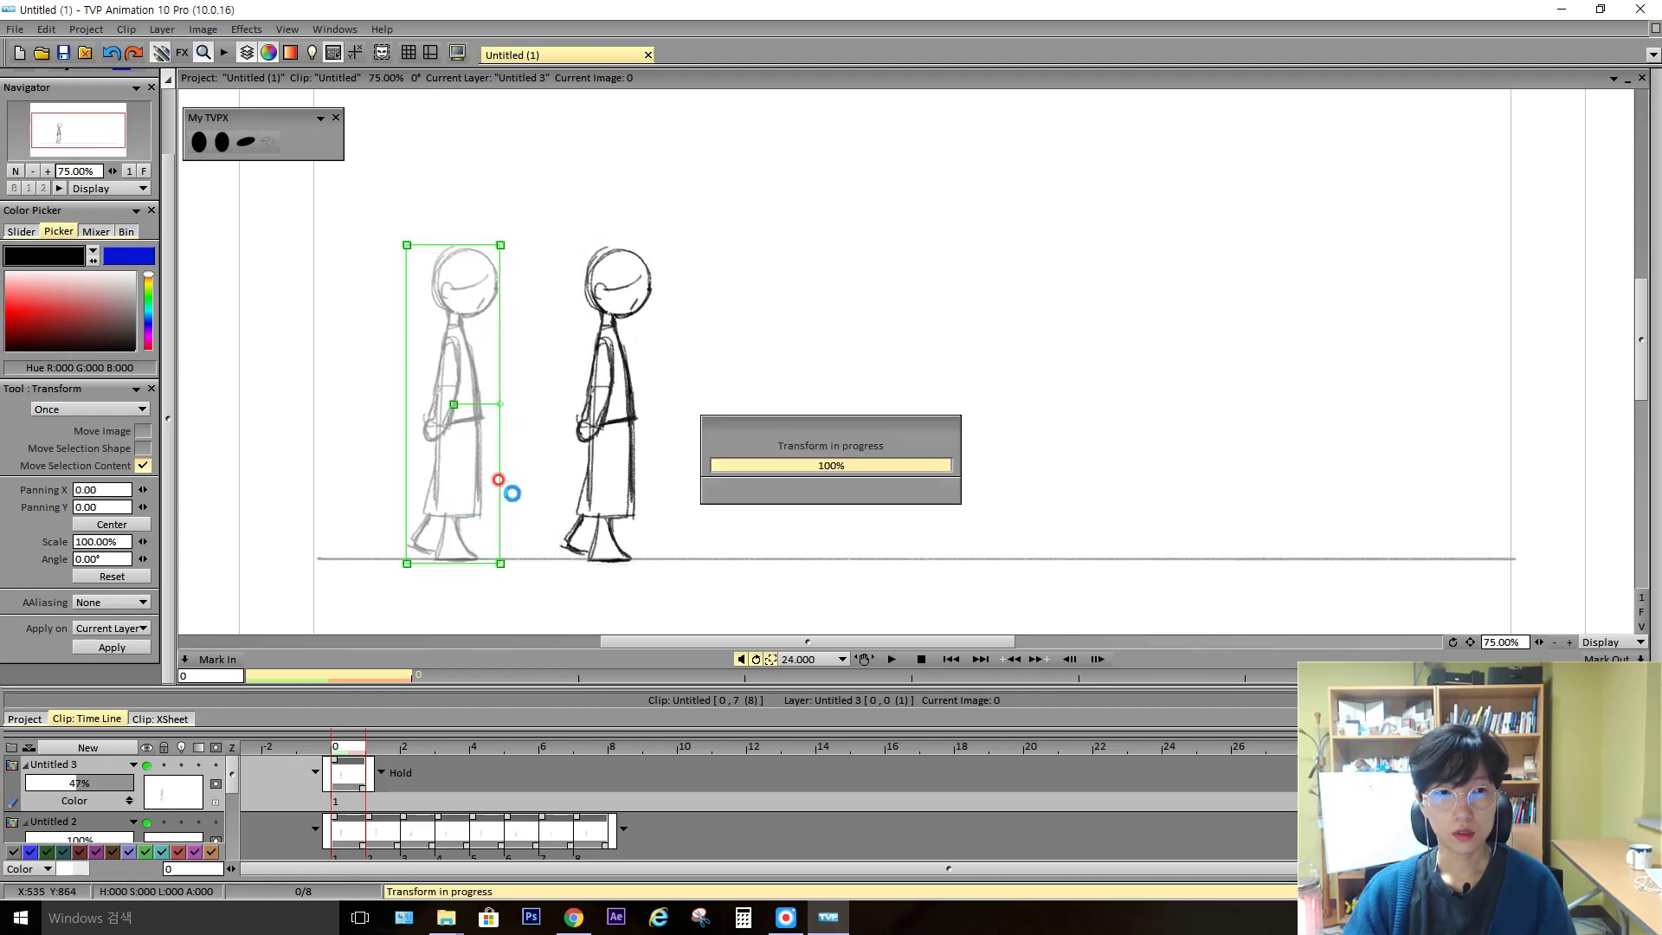
Flip through the eight frames of the Untitled 2 layer with the pencil brush ready, examining the torso poses along the walk
left_click(348, 857)
key("Right")
key("Right")
key("Right")
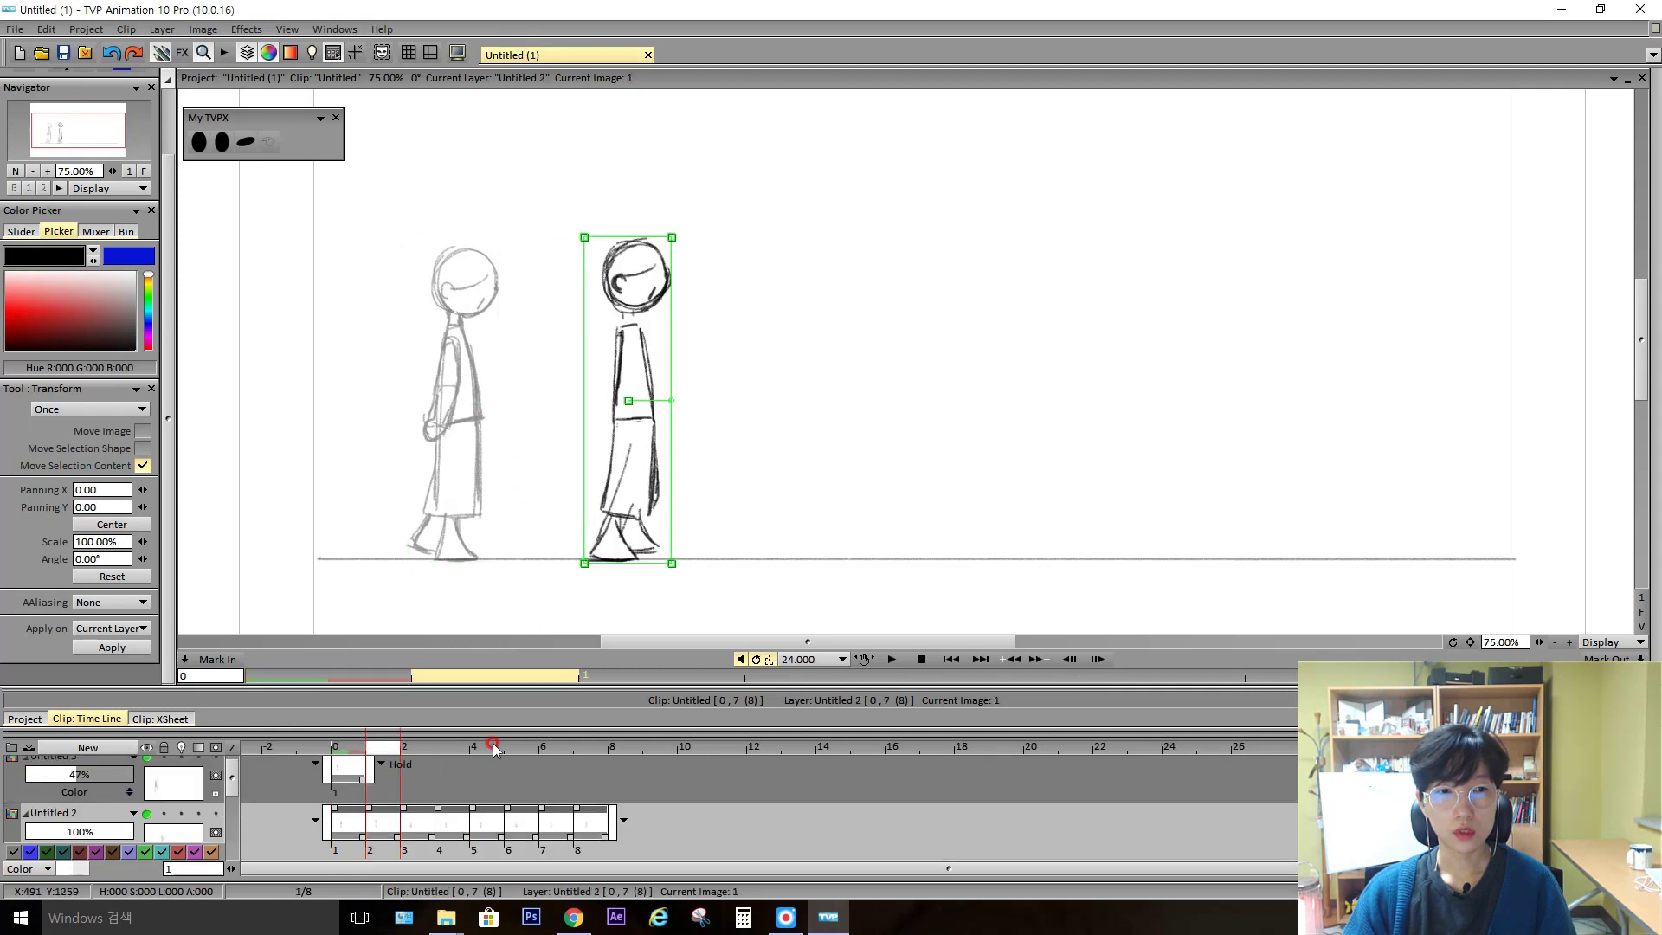
key("b")
key("Right")
key("Right")
key("Right")
key("Right")
key("Right")
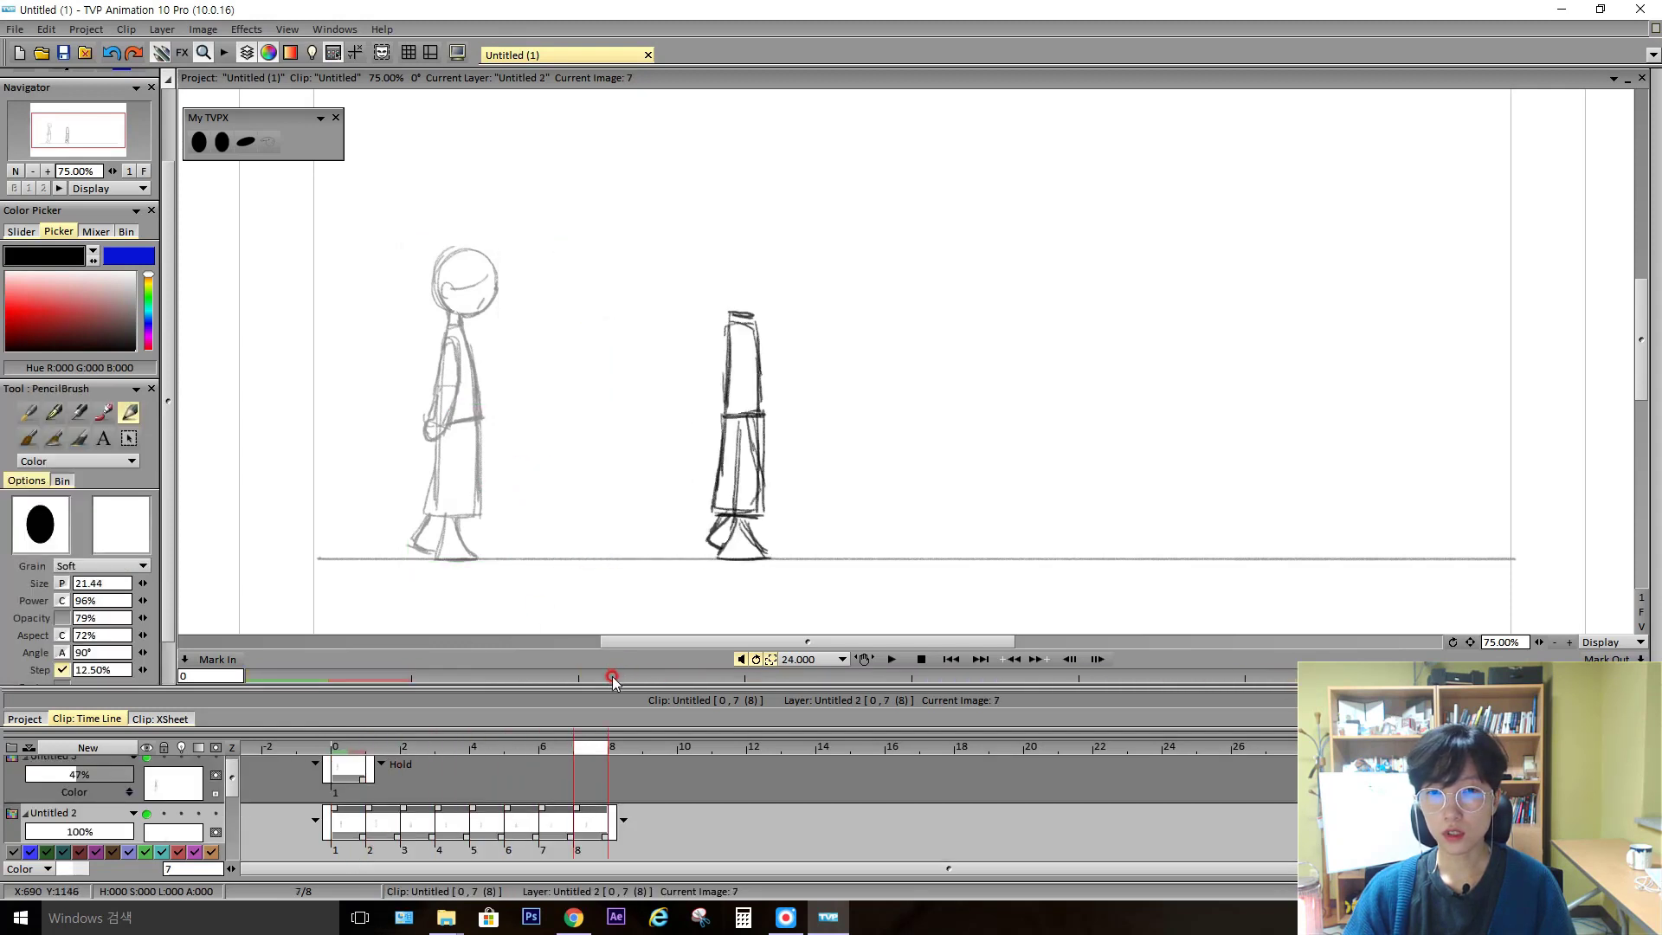
key("Left")
key("Left")
key("Left")
key("Left")
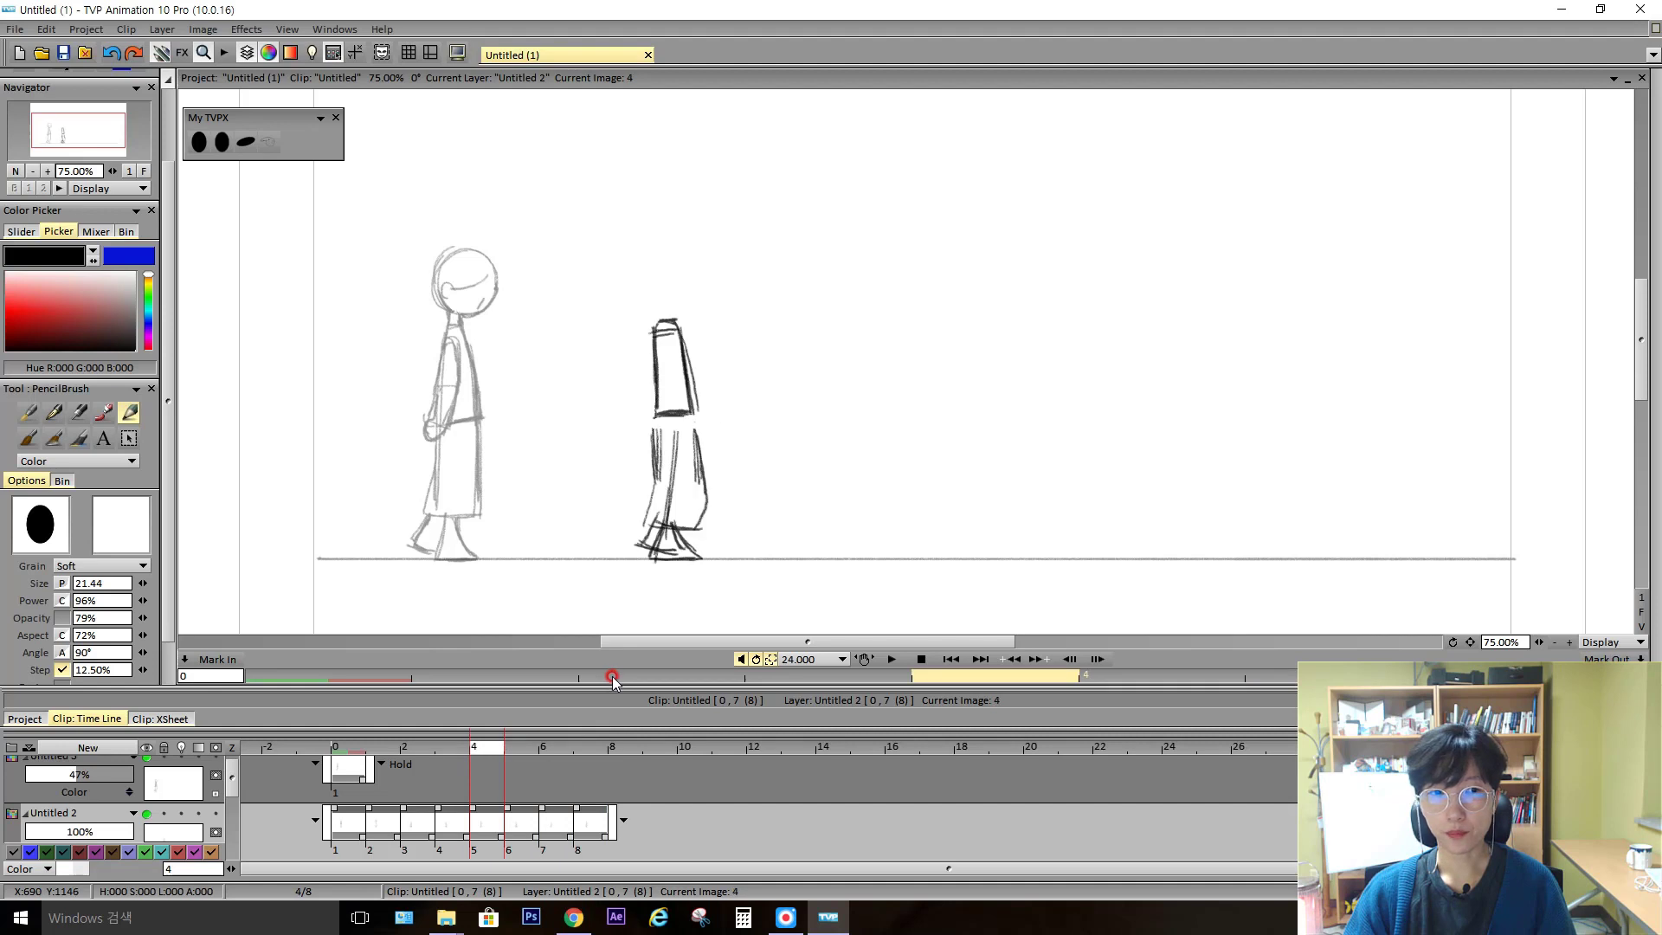
key("Right")
key("Right")
key("Right")
key("Left")
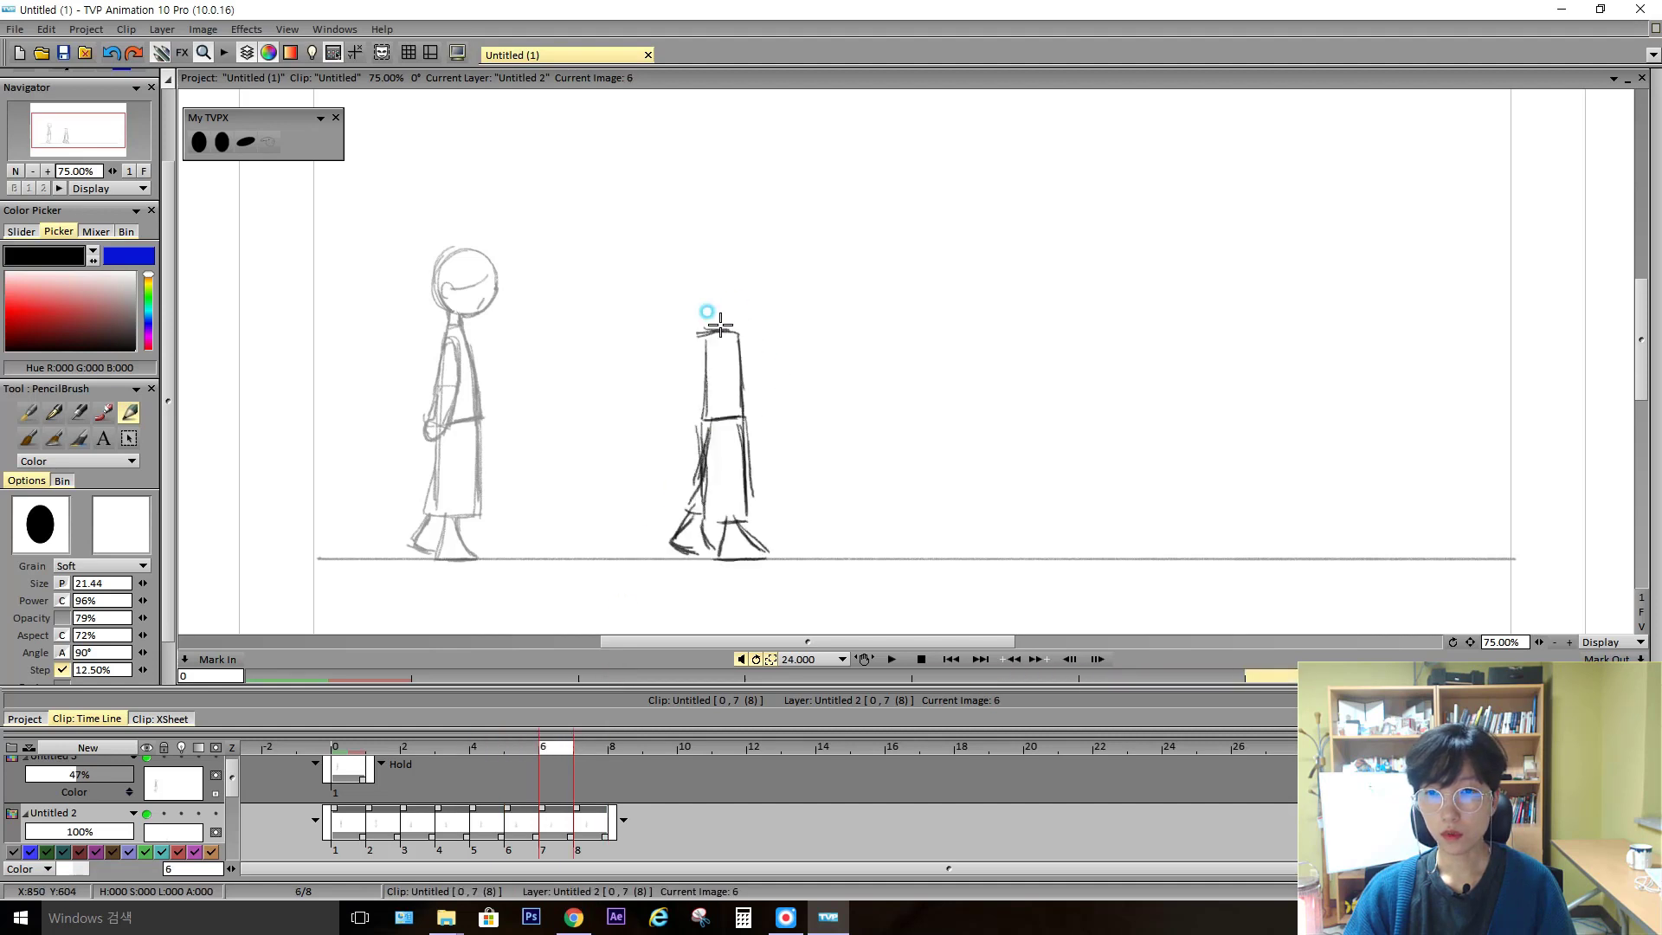
Add shoulder and front torso lines to the body sketches on the seventh and eighth frames of Untitled 2
mouse_move(720, 326)
left_mouse_down()
mouse_move(707, 364)
mouse_move(743, 405)
left_mouse_up()
key("Right")
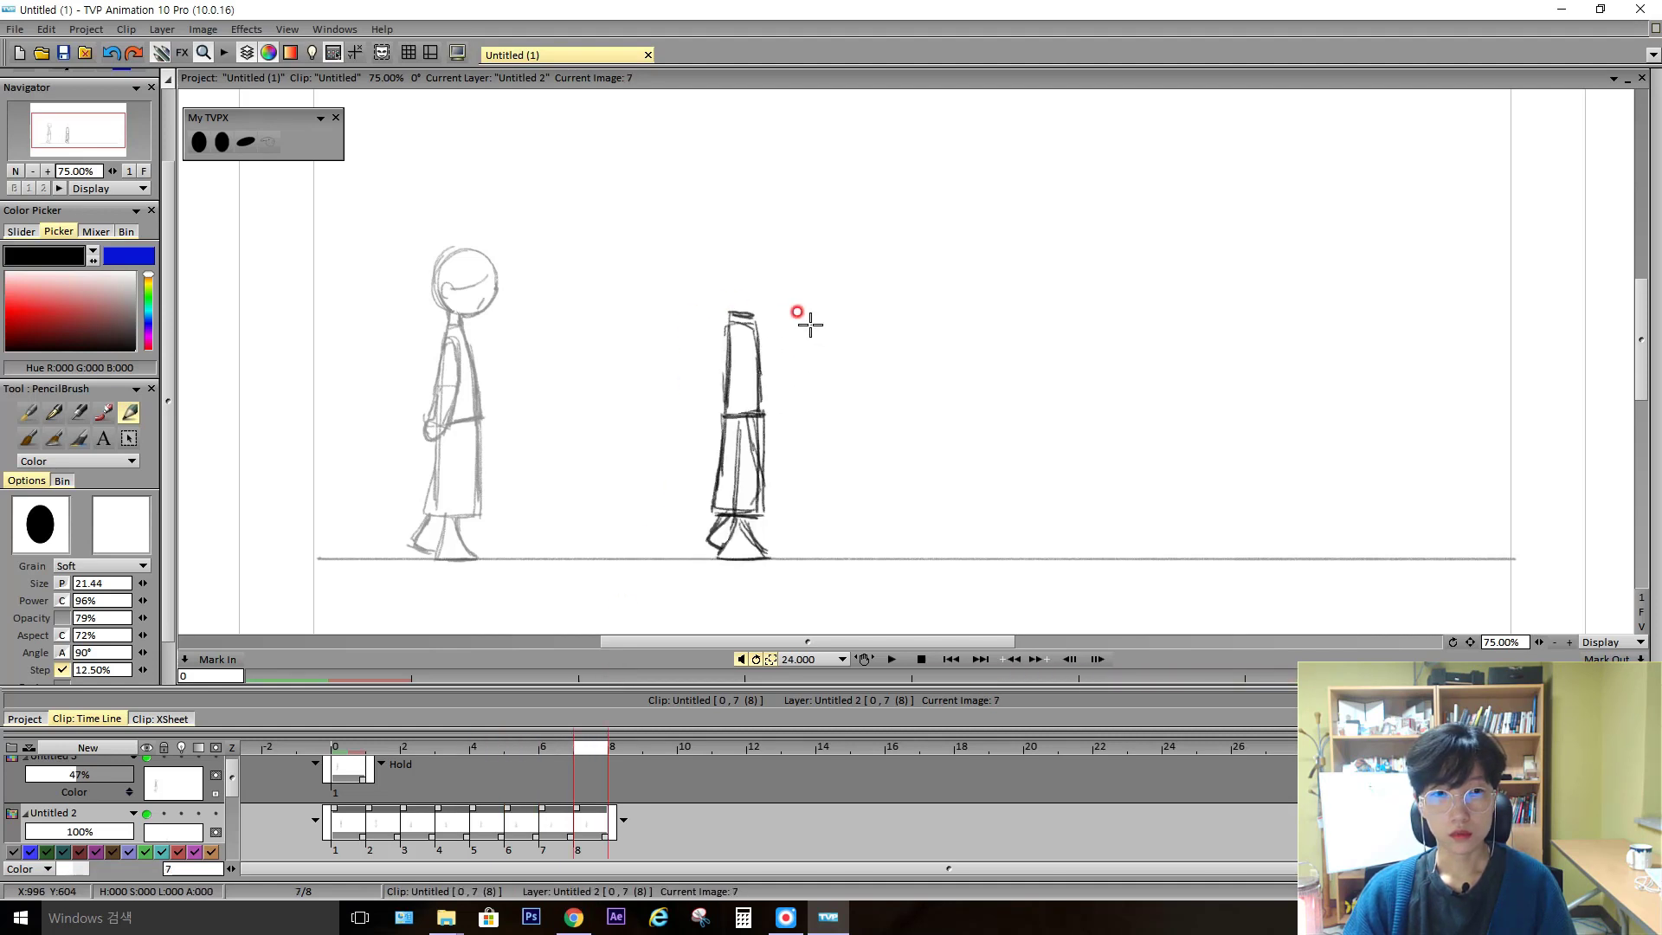
mouse_move(744, 326)
left_mouse_down()
mouse_move(775, 356)
mouse_move(770, 422)
left_mouse_up()
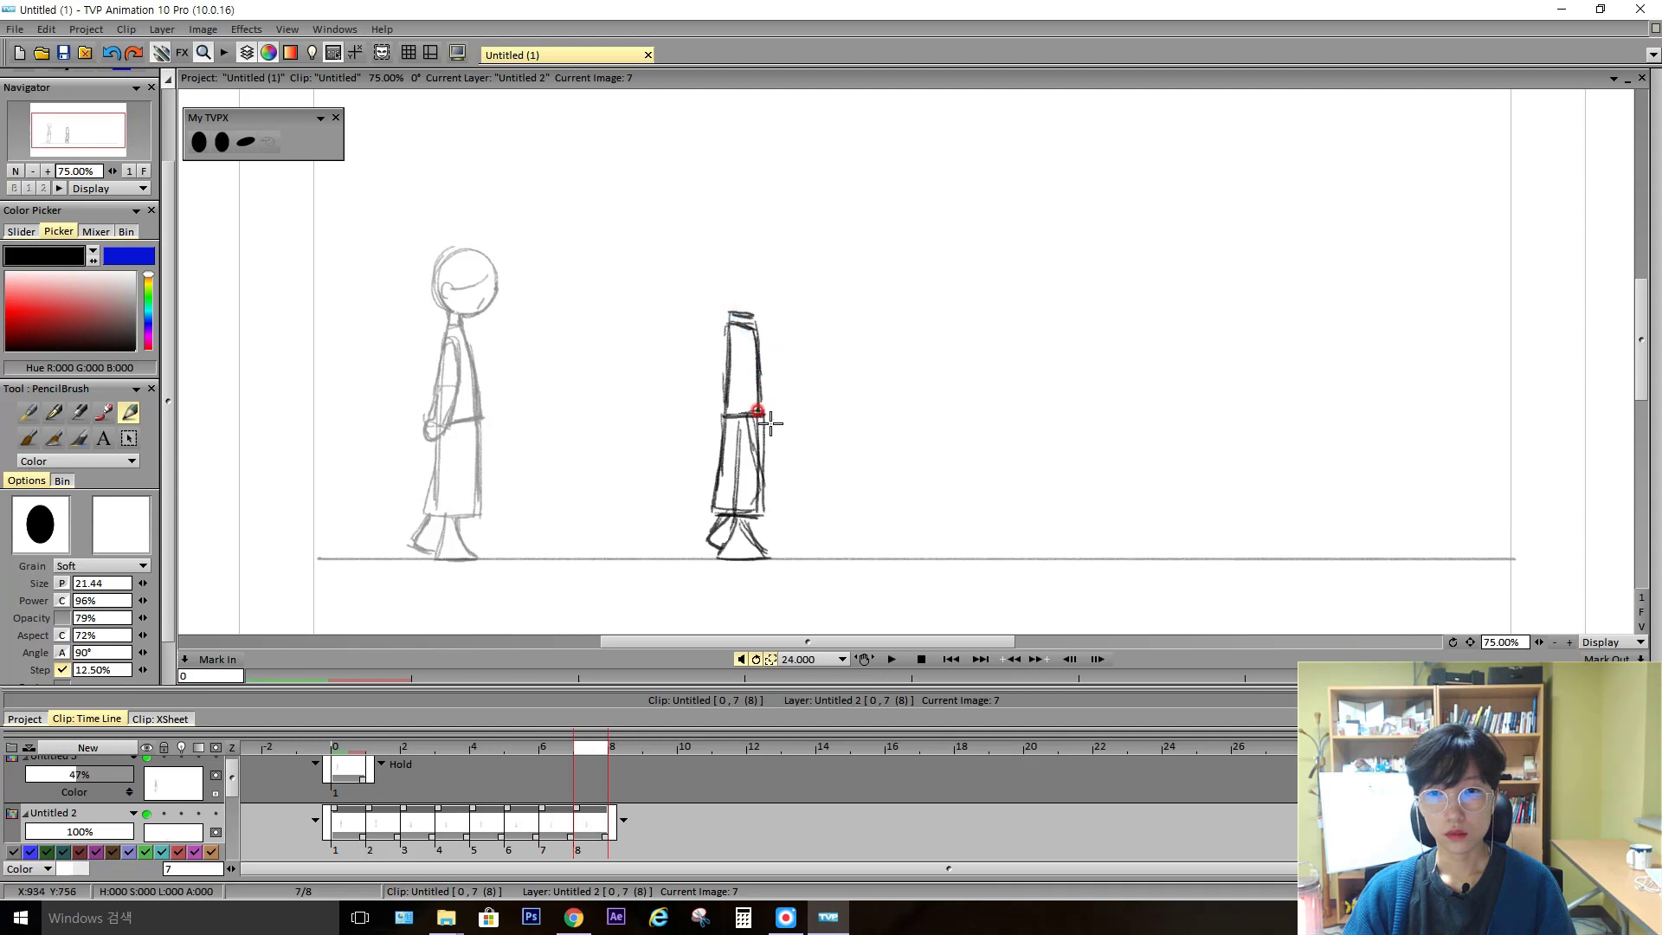
key("Right")
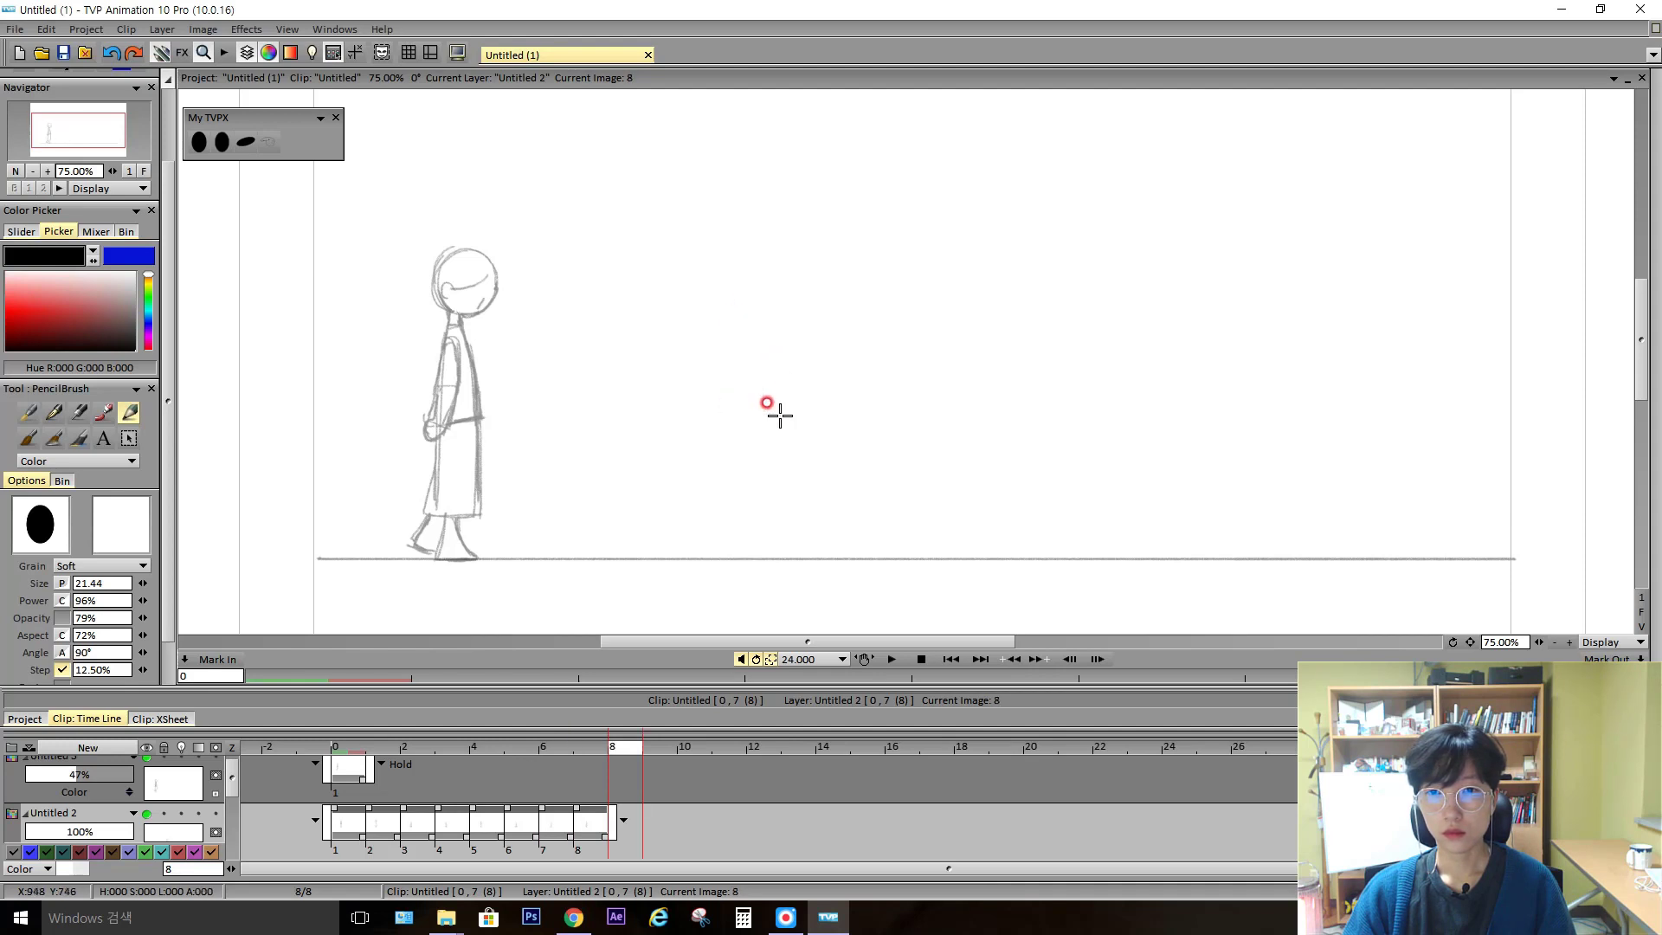
Flip back and forth through the Untitled 2 frames to examine the walk and how the feet plant on the ground line
key("Left")
key("Left")
key("Left")
key("Left")
key("Left")
key("Left")
key("Left")
key("Left")
key("Left")
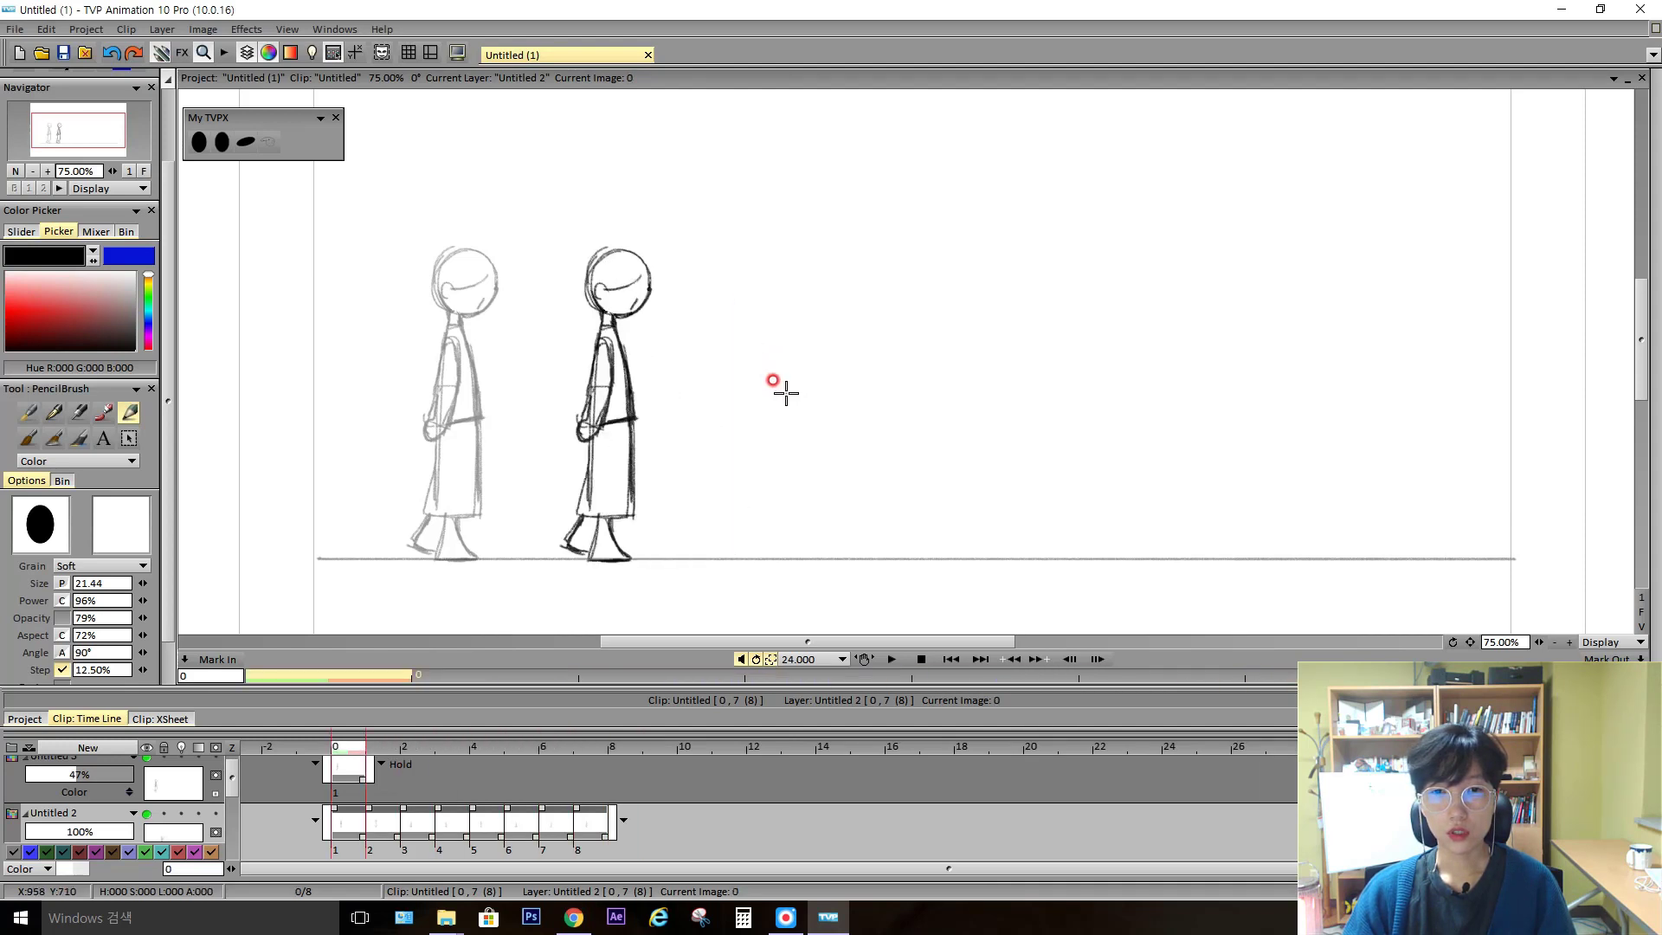
key("Right")
key("Right")
key("Right")
key("Right")
key("Right")
key("Right")
key("Right")
key("Right")
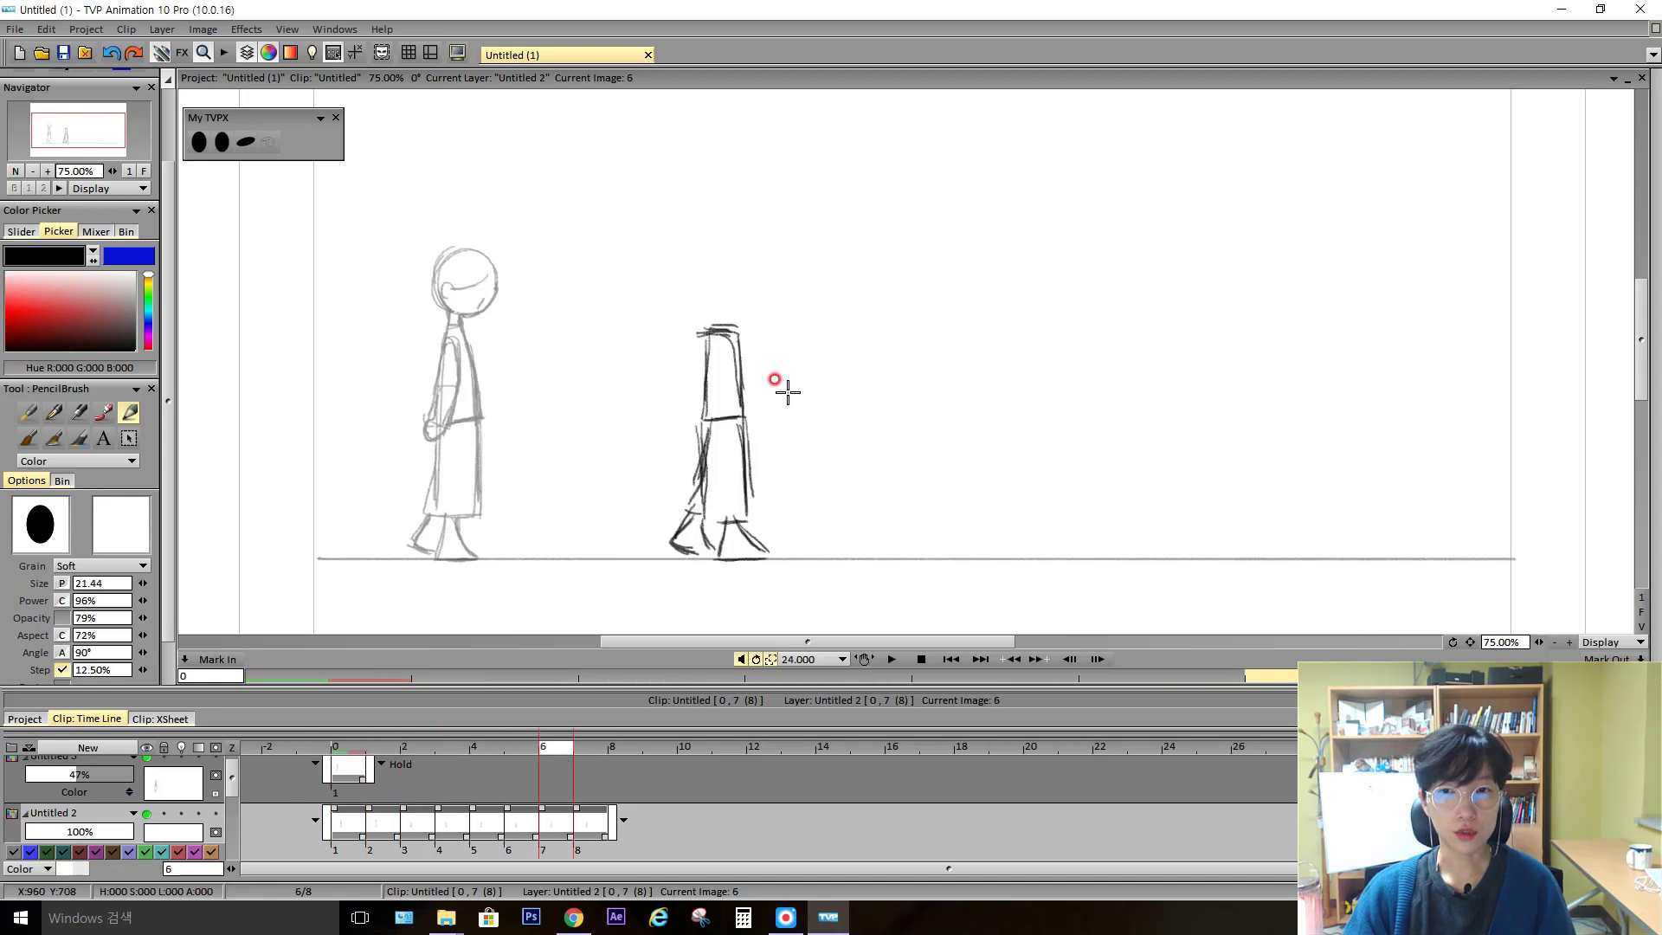
key("Left")
key("Left")
key("Left")
key("Left")
key("Right")
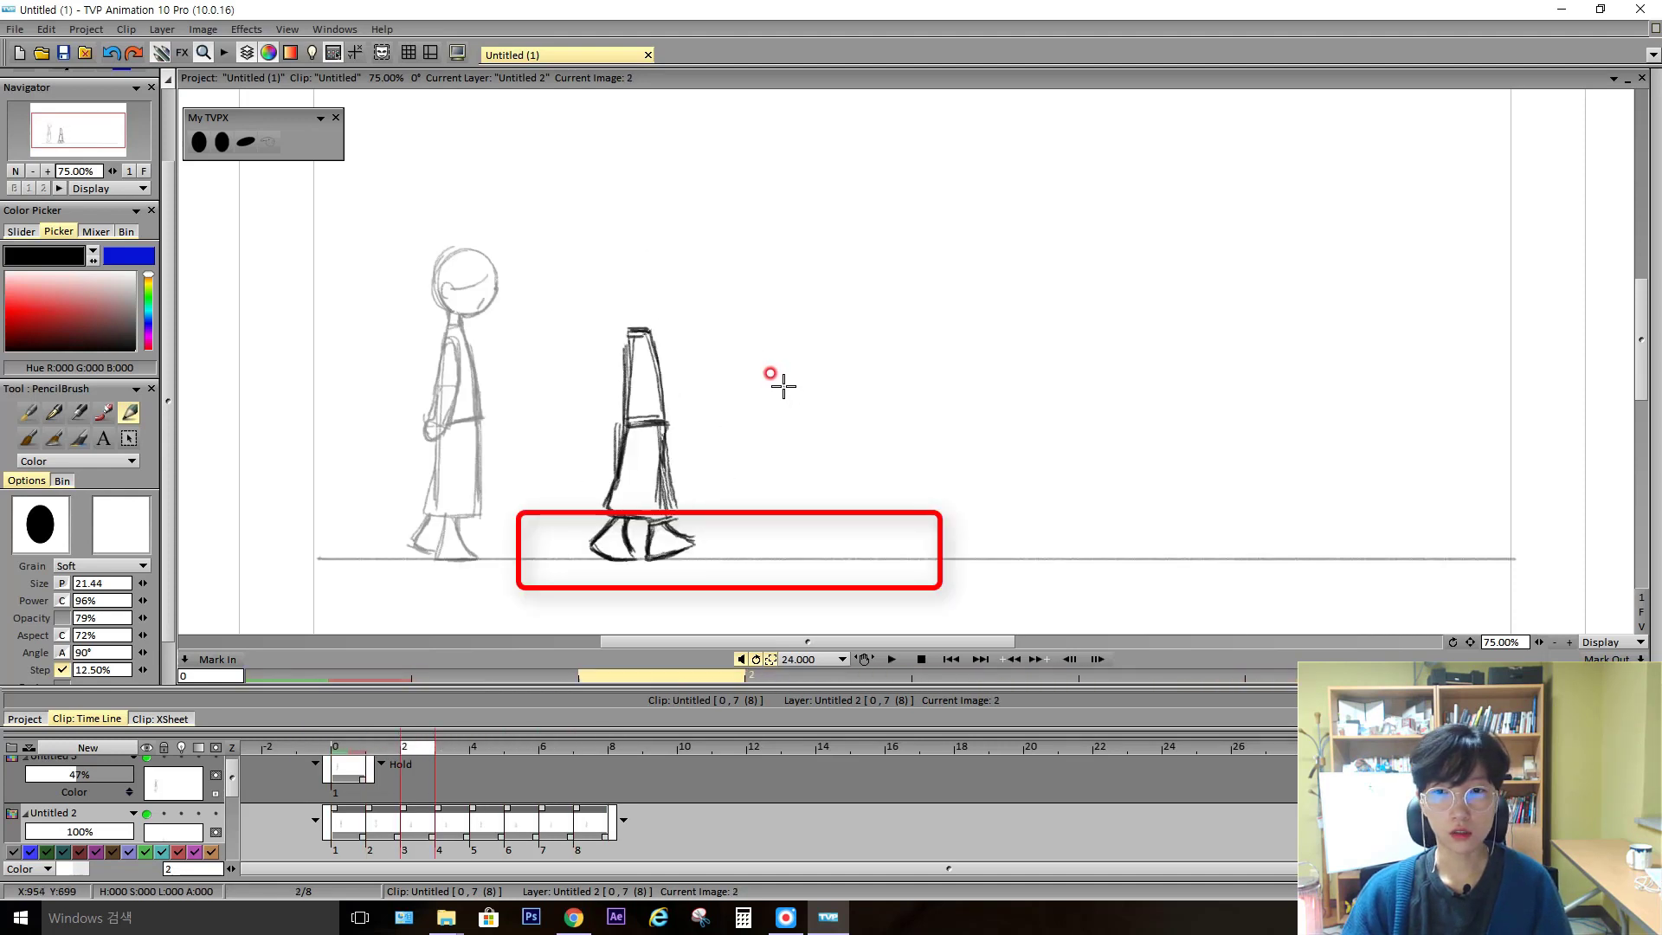
key("Left")
key("Right")
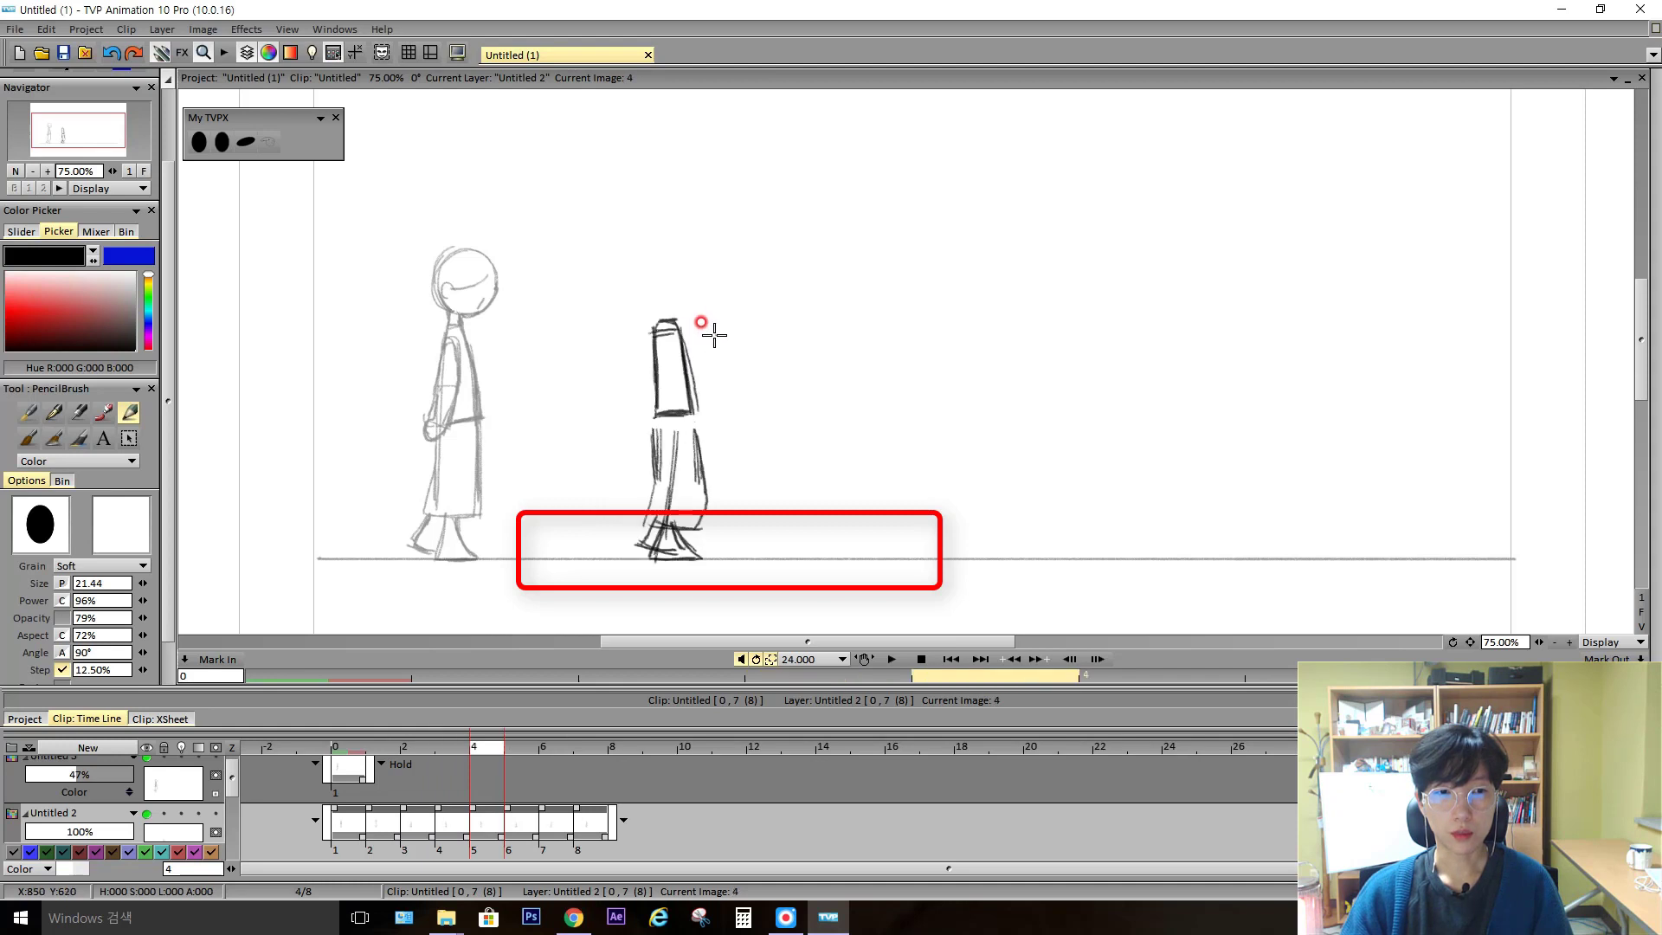
key("Right")
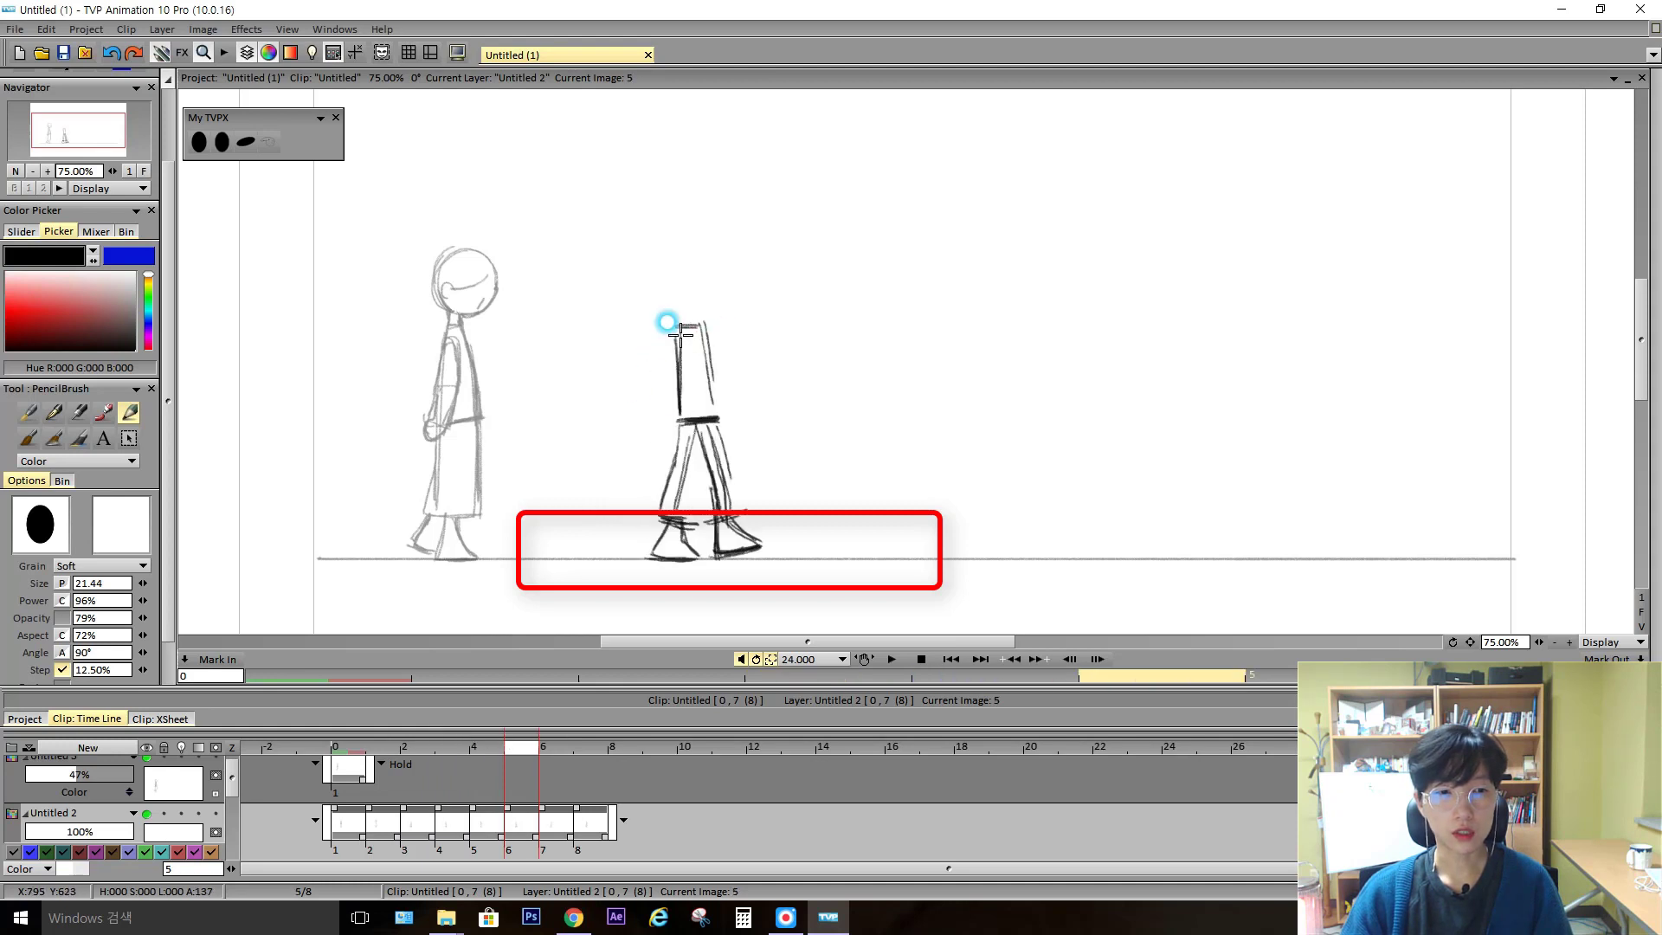
key("Right")
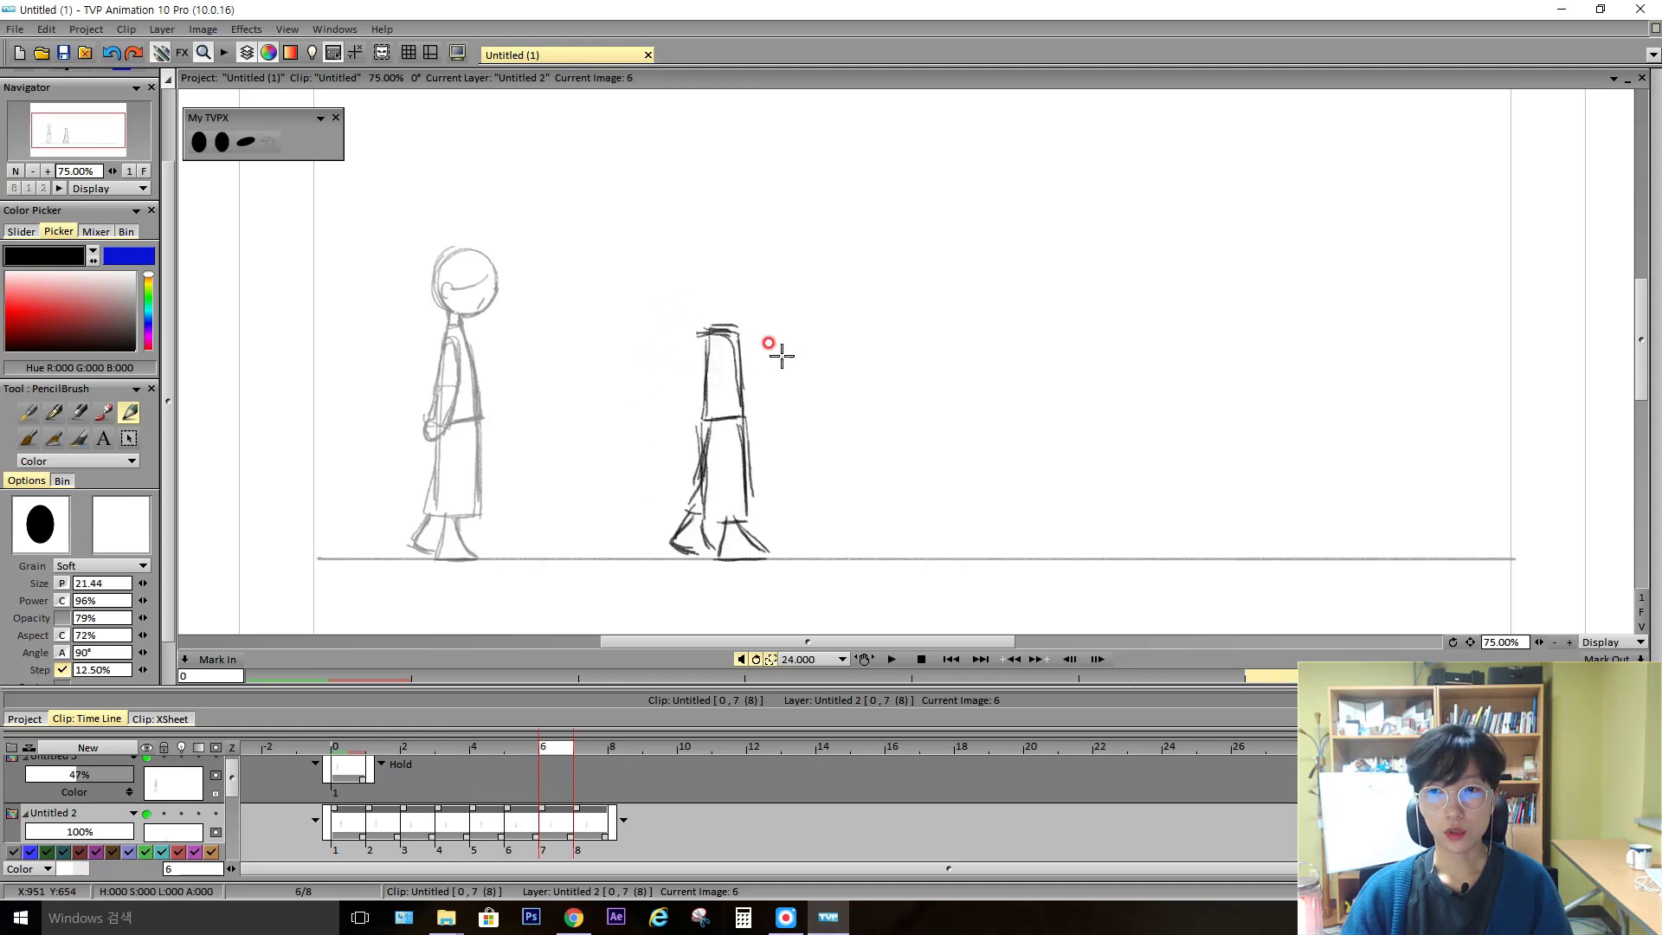
Add a ninth frame to Untitled 2 and trace the planted foot's sole on the ground line over the previous pose's light-table image
key("Right")
key("Right")
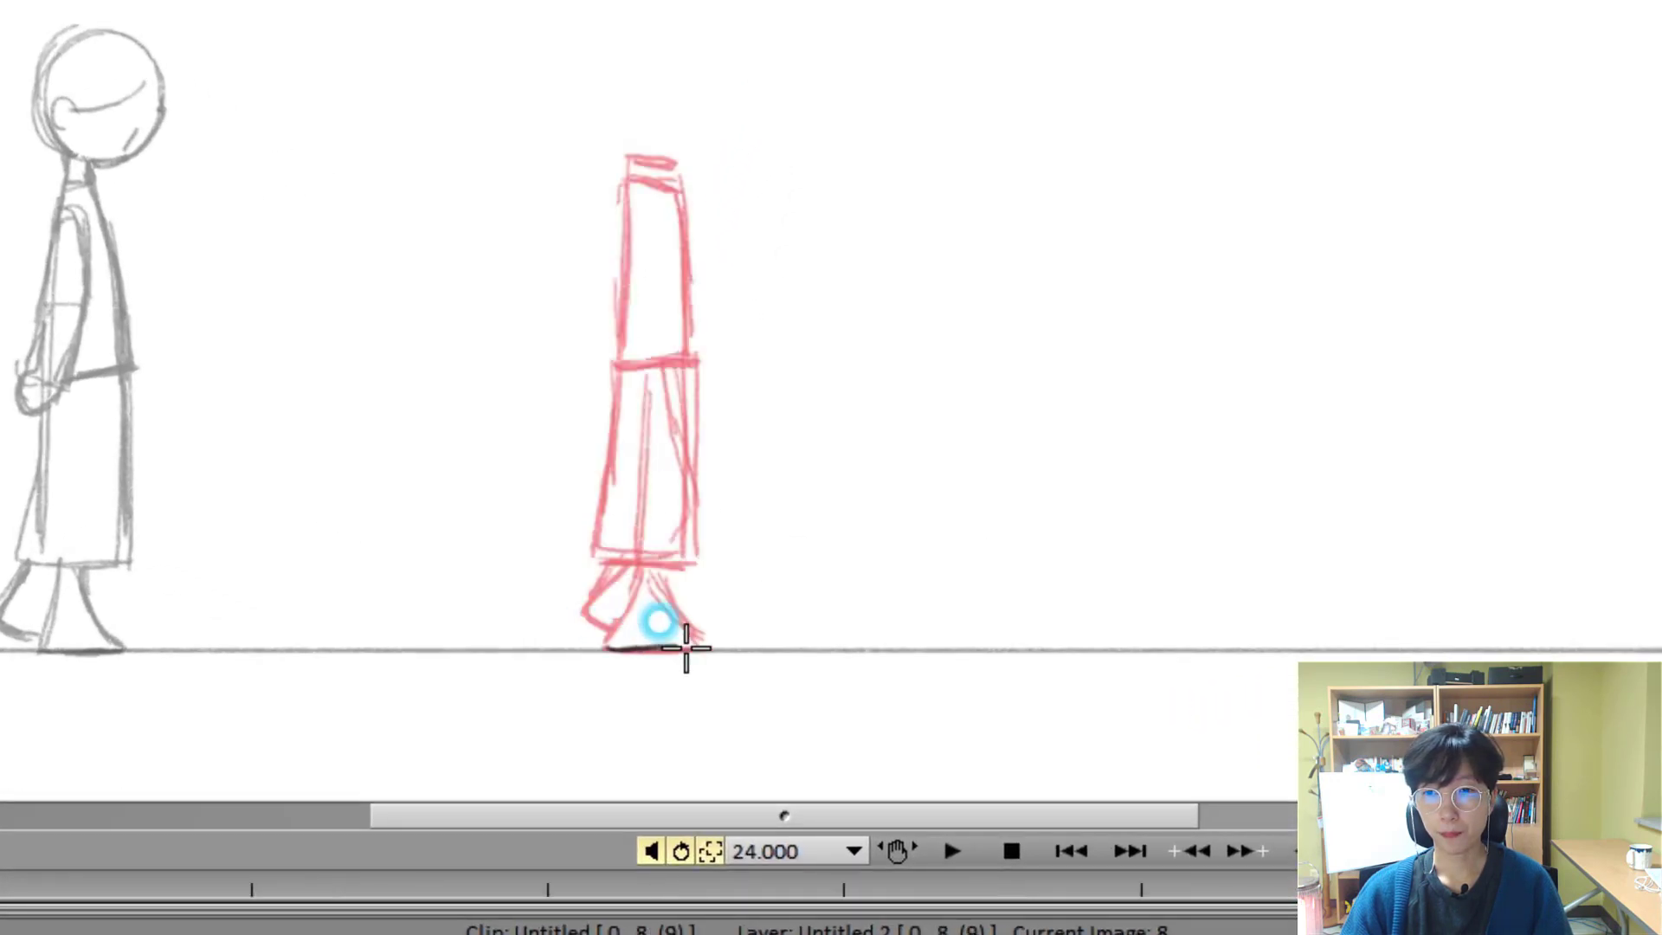
left_click_drag(606, 647, 686, 651)
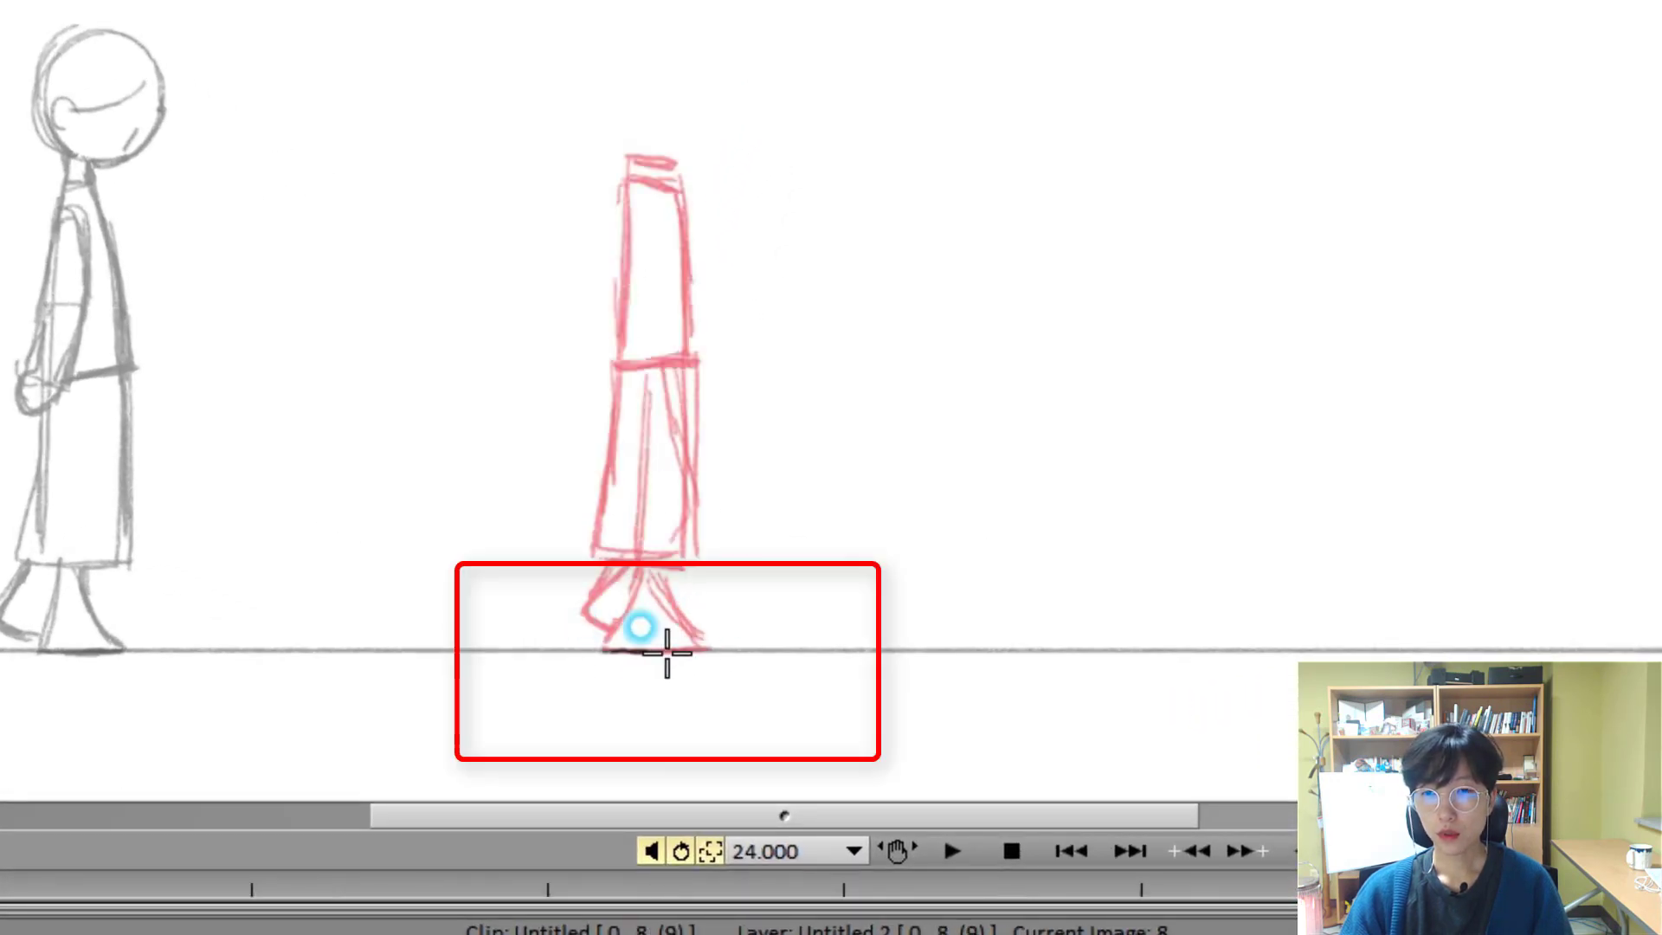
Flip through the Untitled 2 frames to examine whether the planted foot's sole stays in place from pose to pose
key("Left")
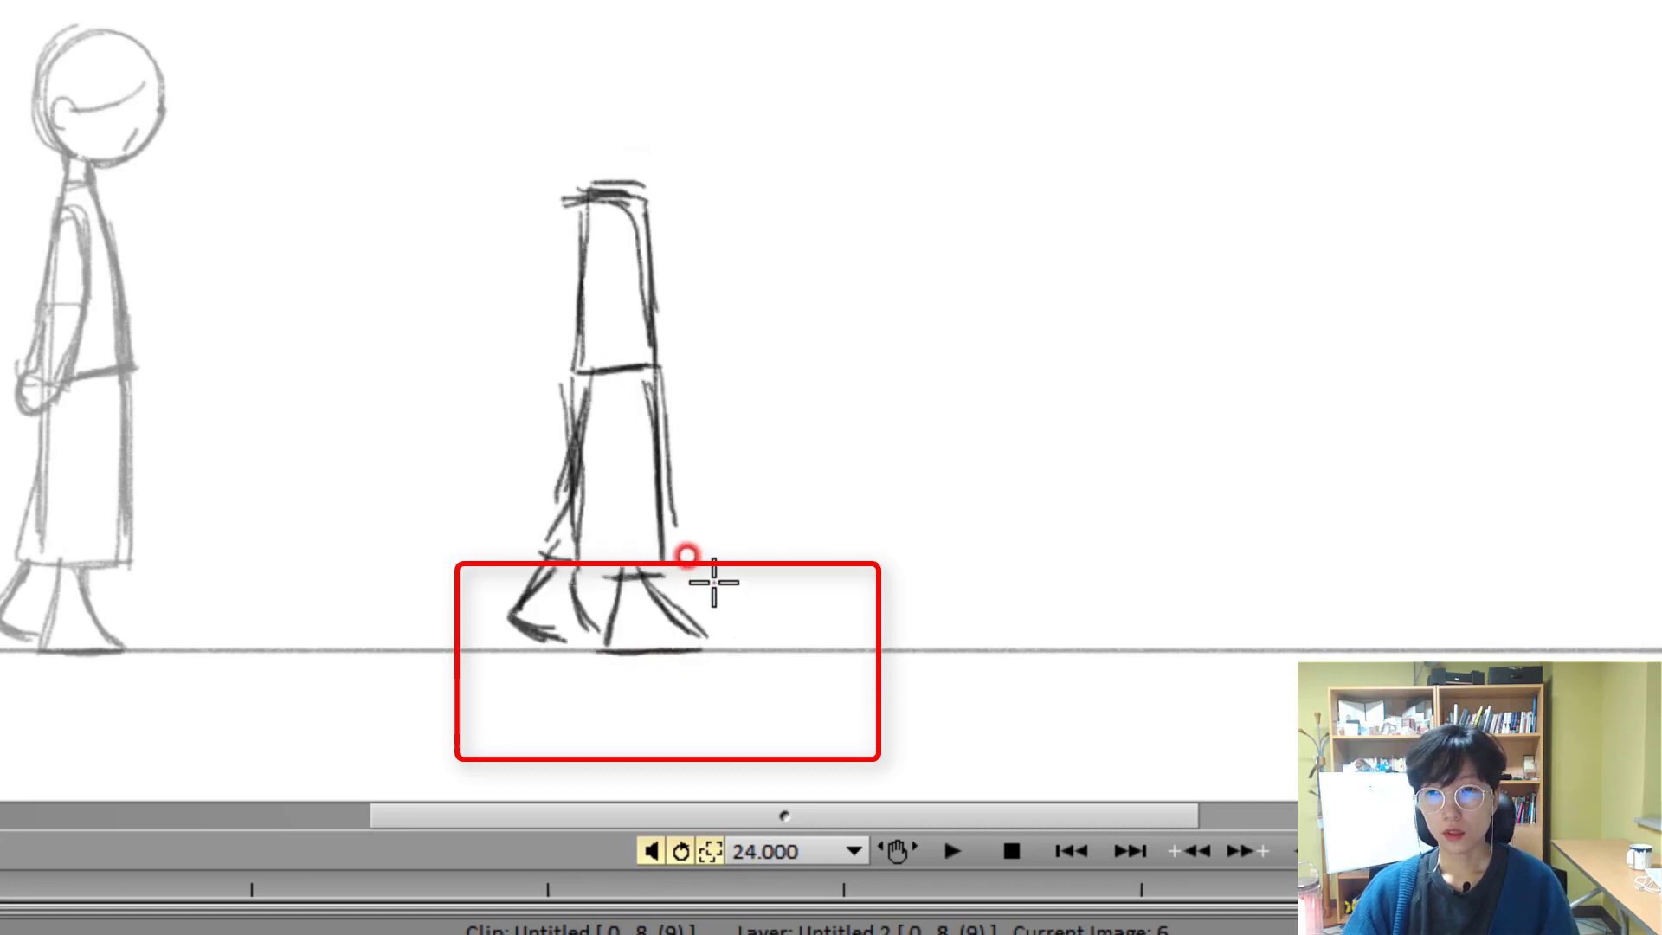
key("Right")
key("Left")
key("Left")
key("Left")
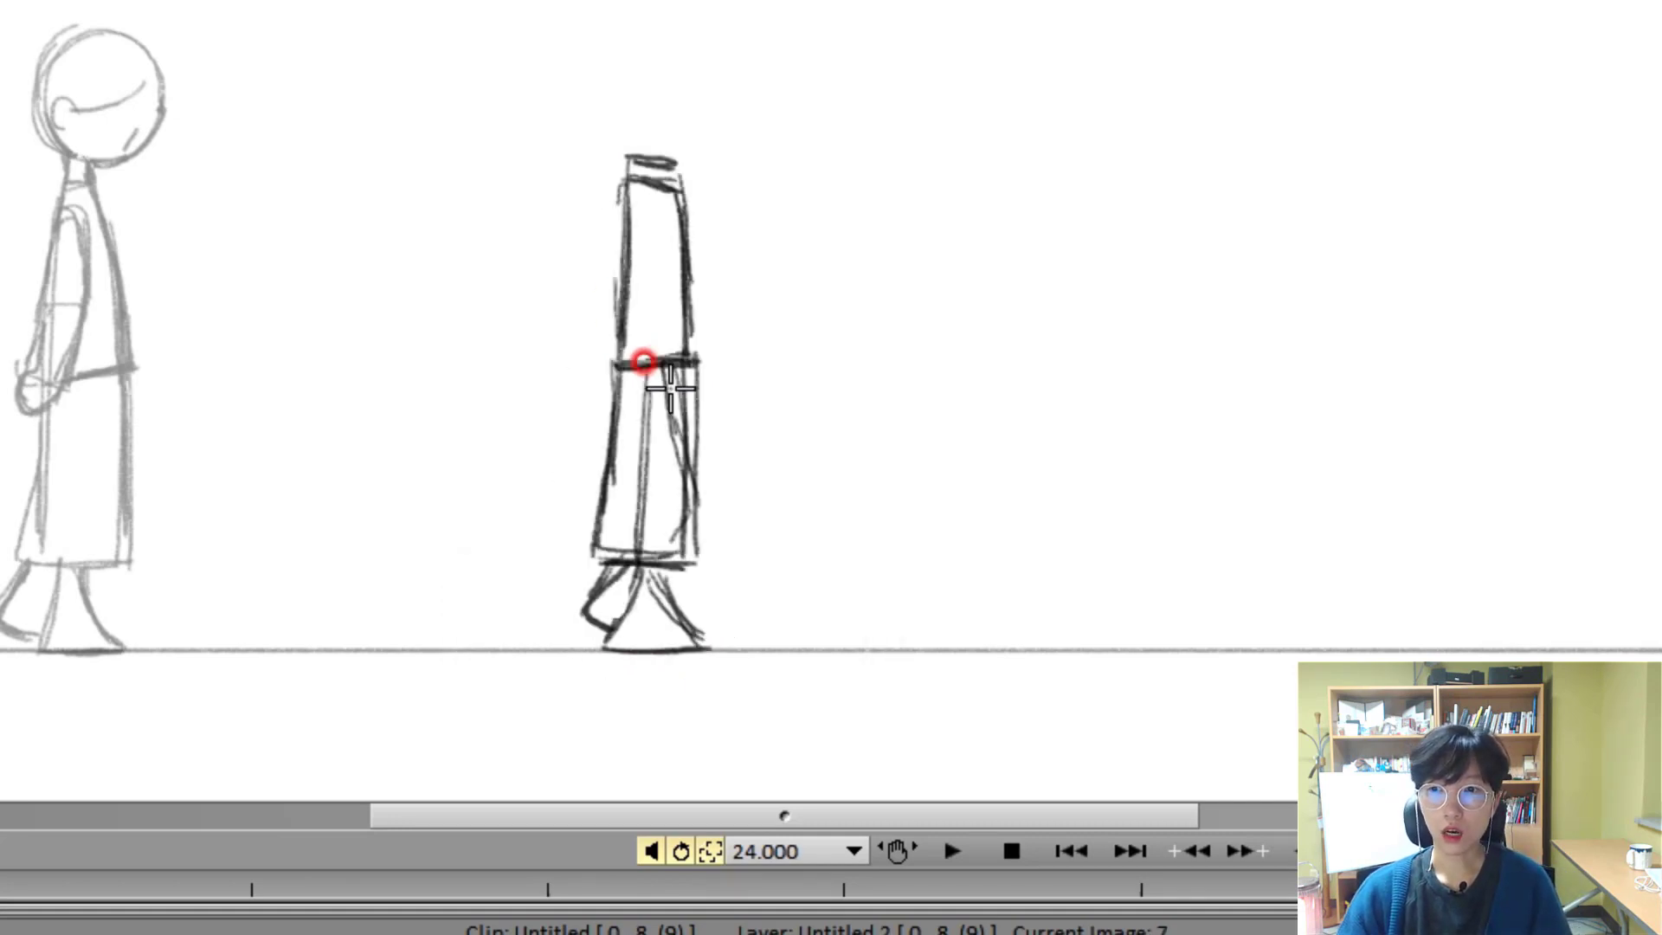
key("Right")
key("Right")
key("Left")
key("Left")
key("Left")
key("Left")
key("Left")
key("Left")
key("Left")
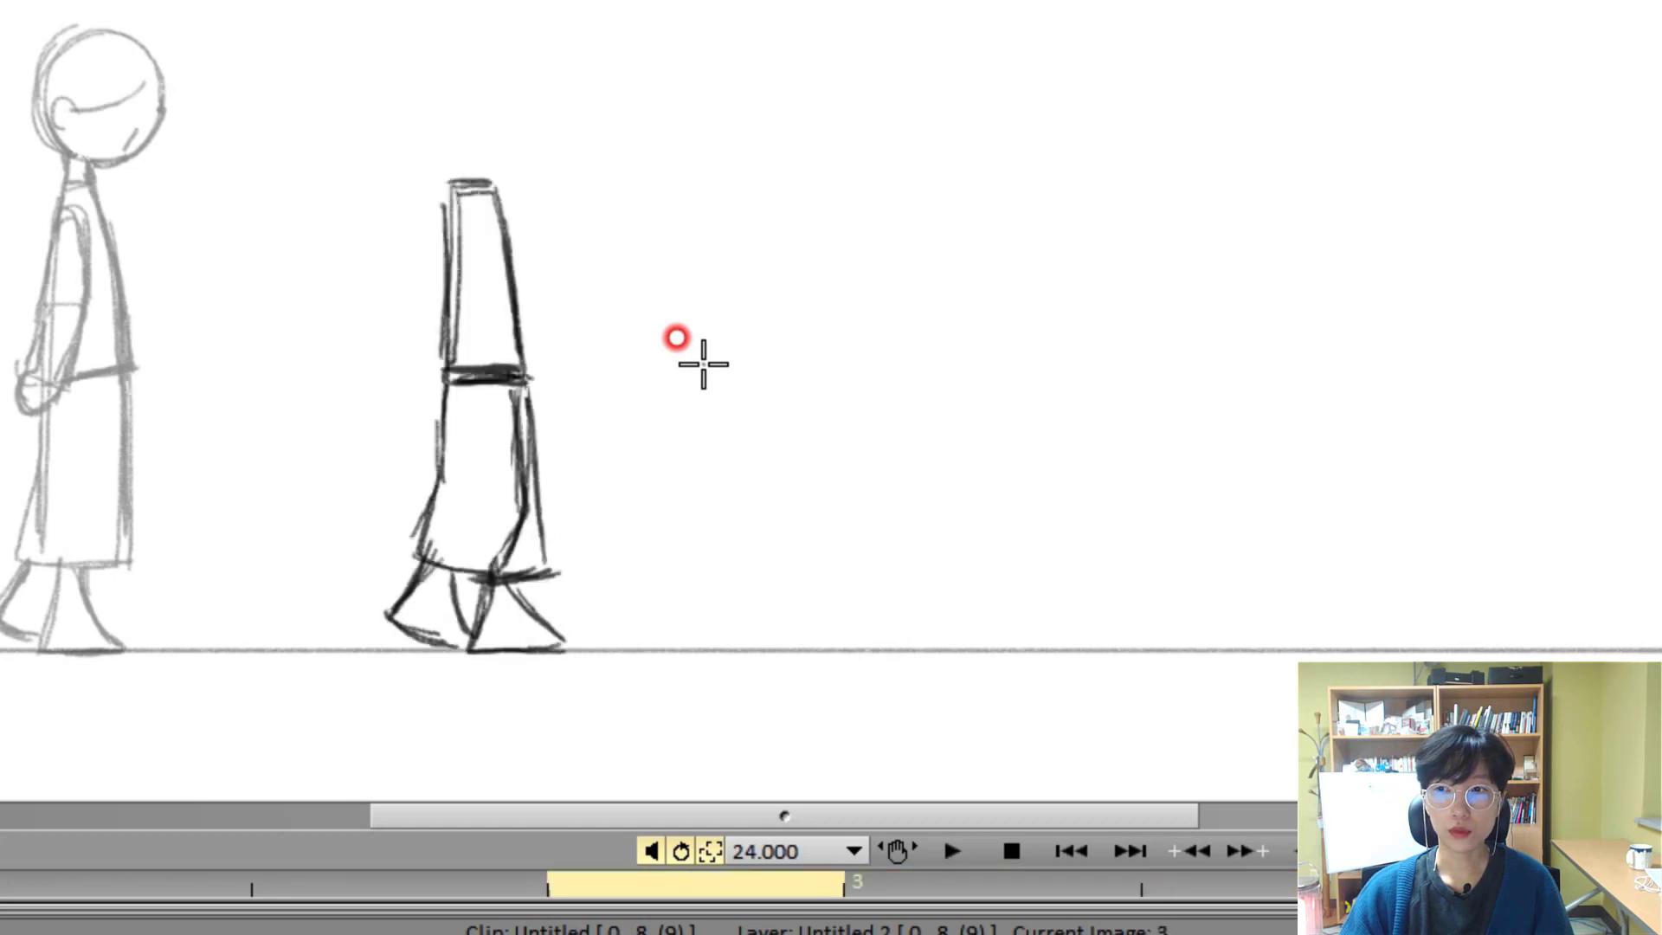
key("Right")
key("Right")
key("Right")
key("Right")
key("Right")
key("Right")
key("Right")
key("Right")
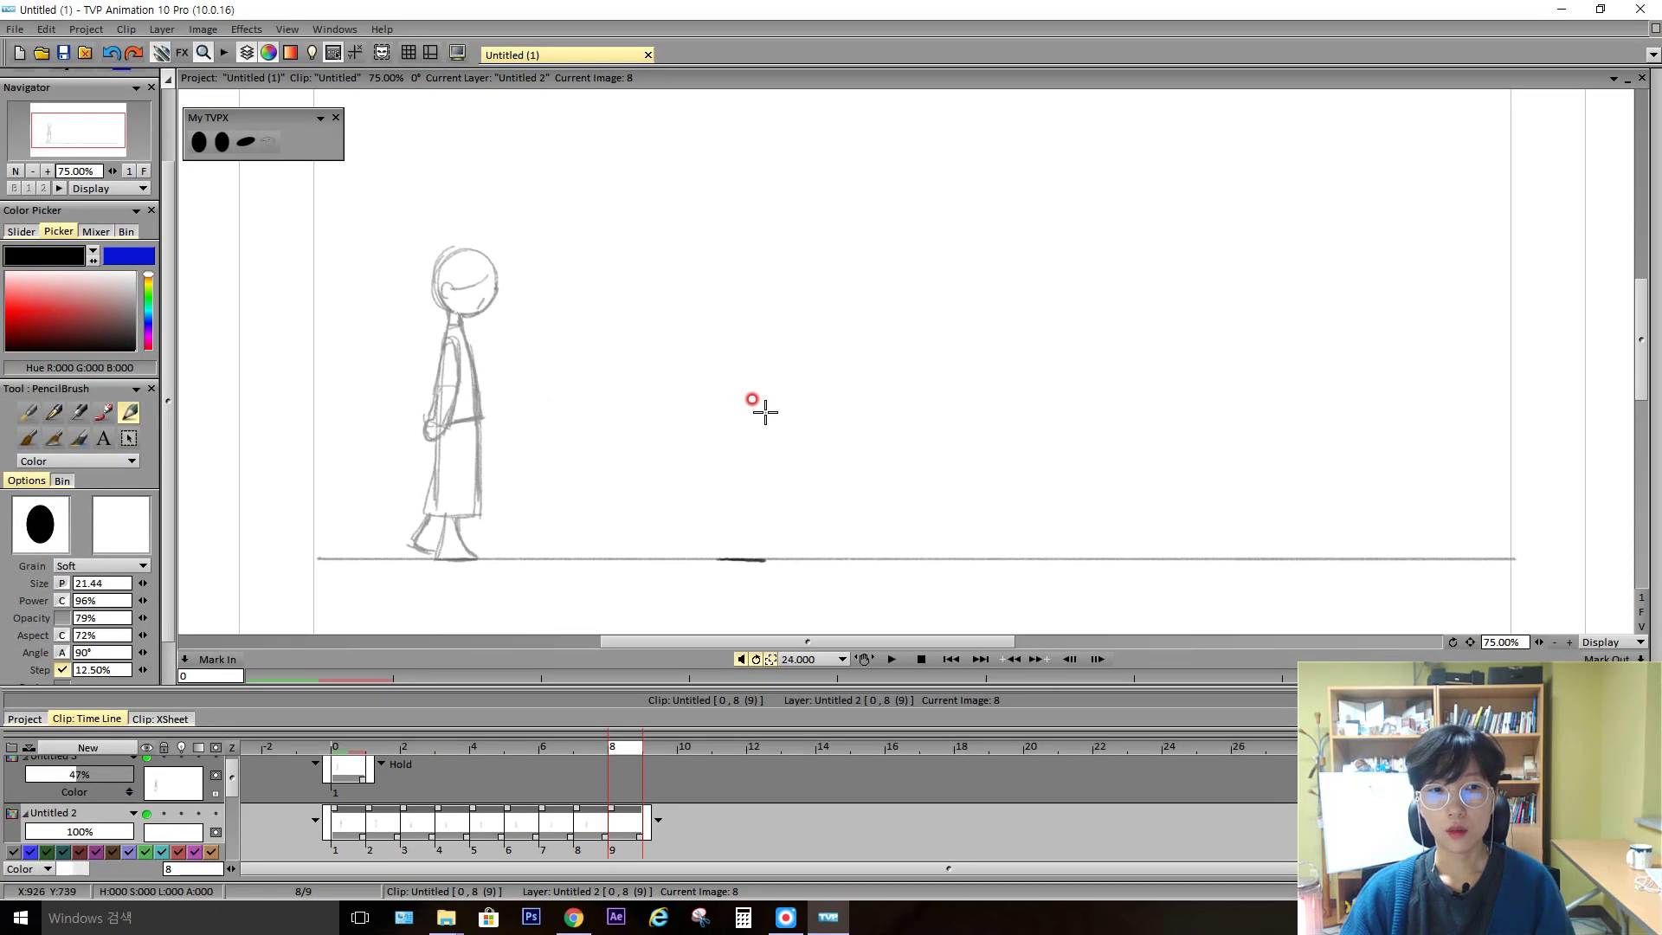
Draw the ninth frame's planted foot outline above its sole and a short robe hem line, flipping against the previous pose
key("Left")
key("Left")
key("Right")
key("Right")
key("Left")
key("Right")
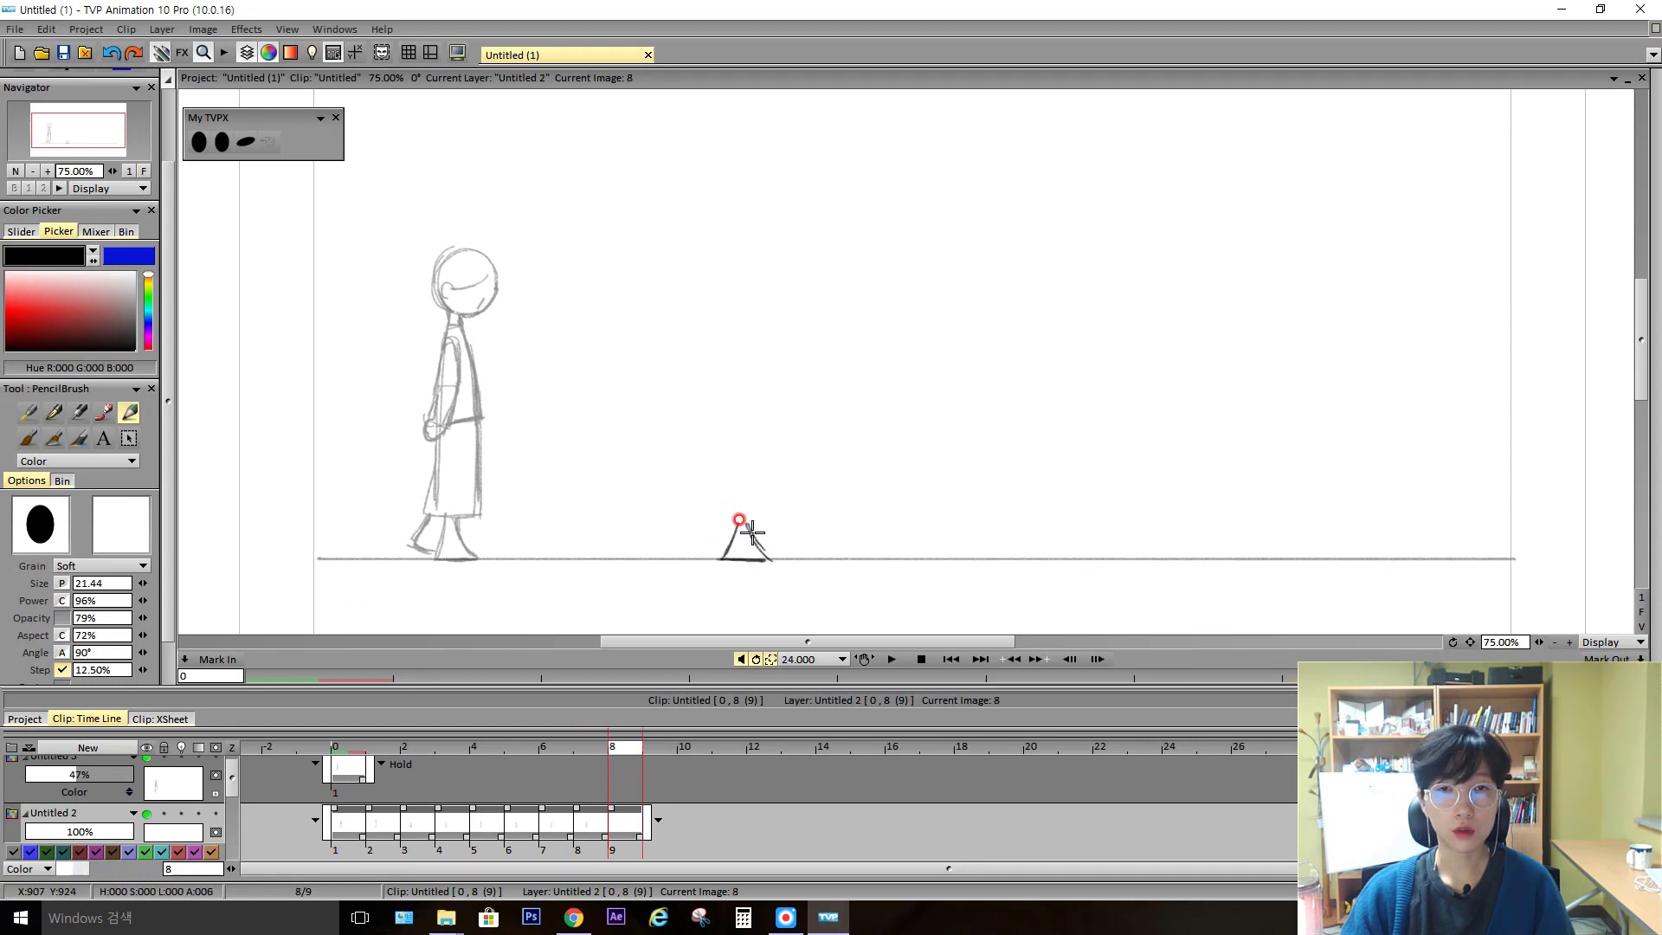
key("Left")
key("Right")
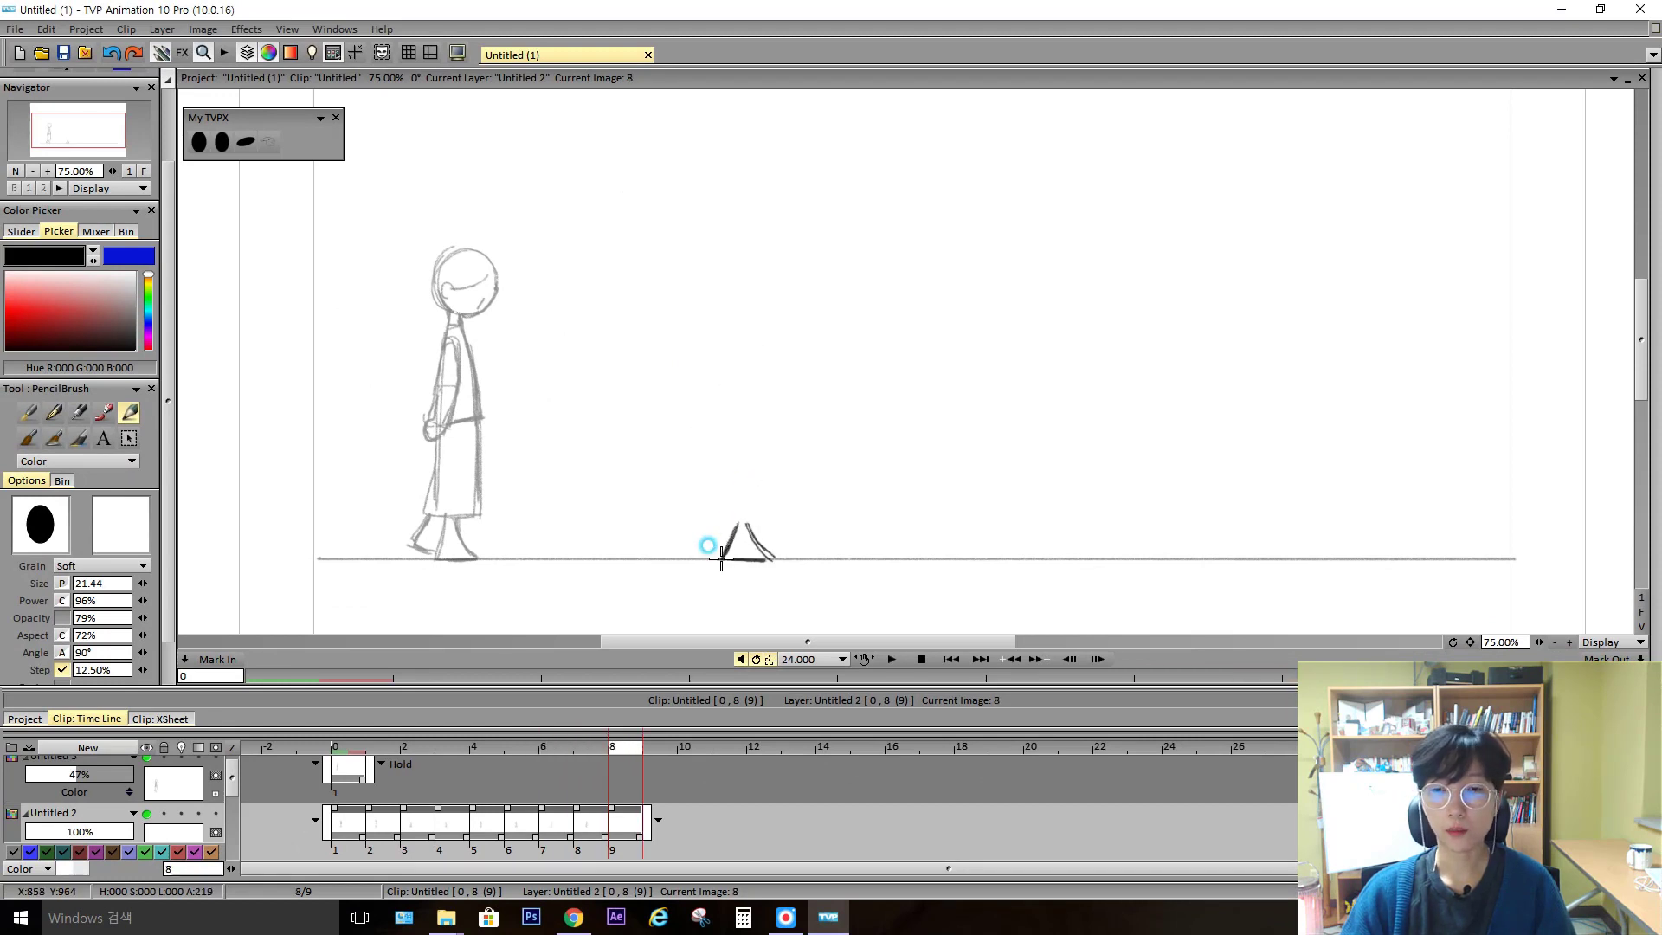
key("Left")
key("Right")
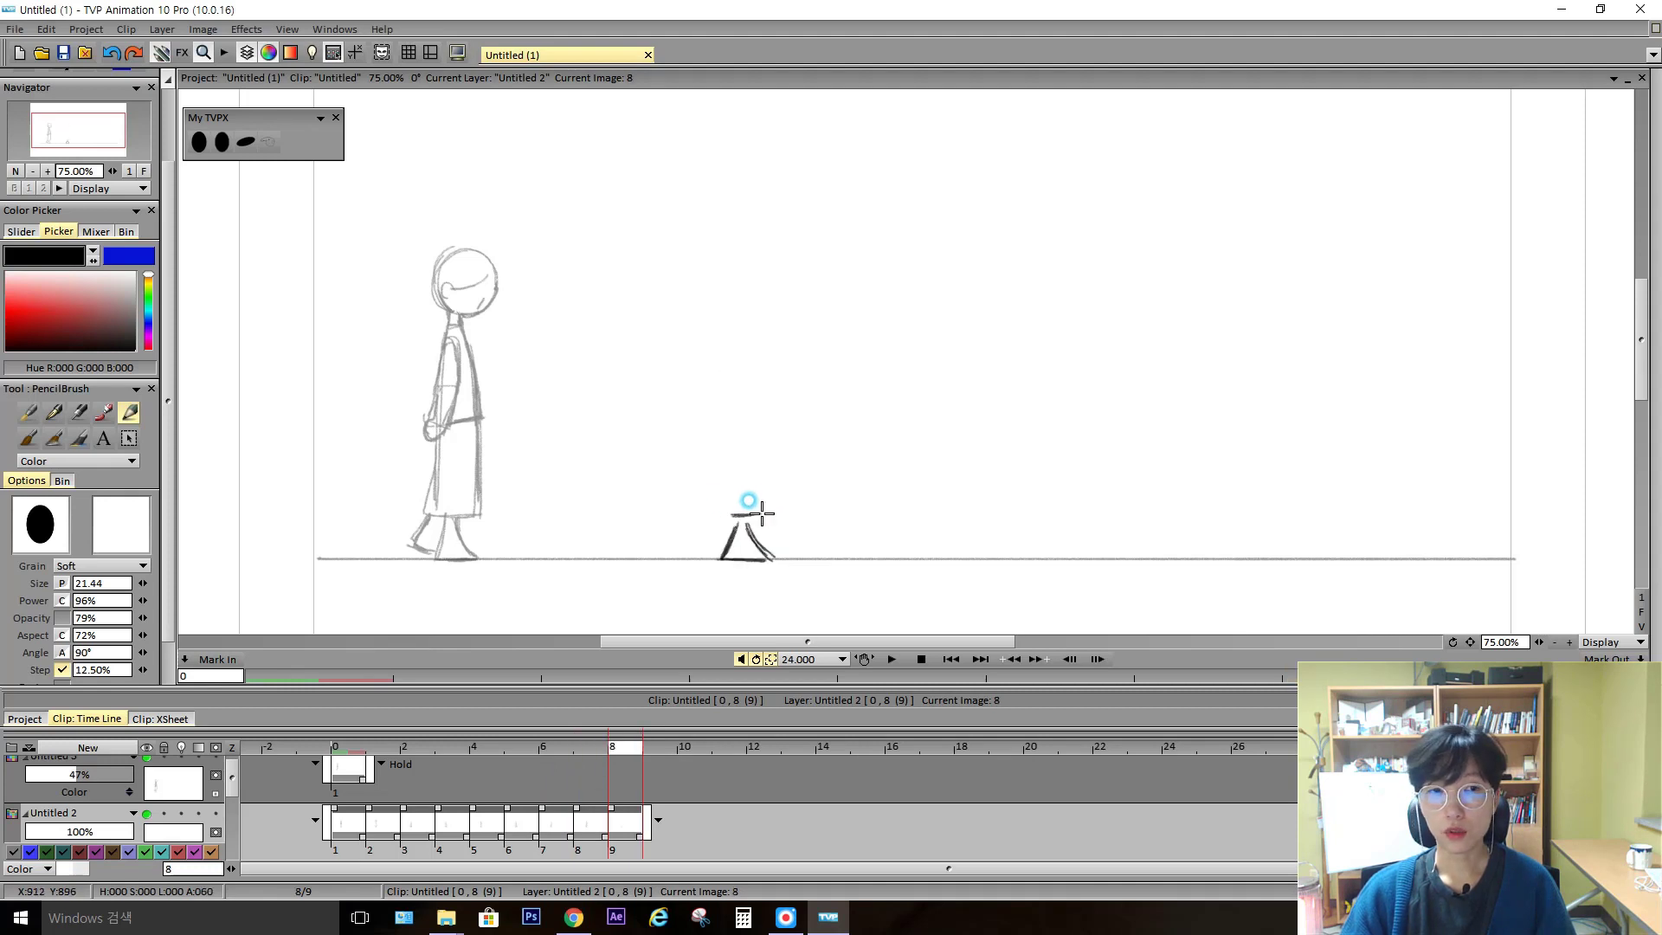
Sketch the sides and waistline of the robe's skirt on the ninth frame, flipping against the eighth frame
key("Left")
key("Right")
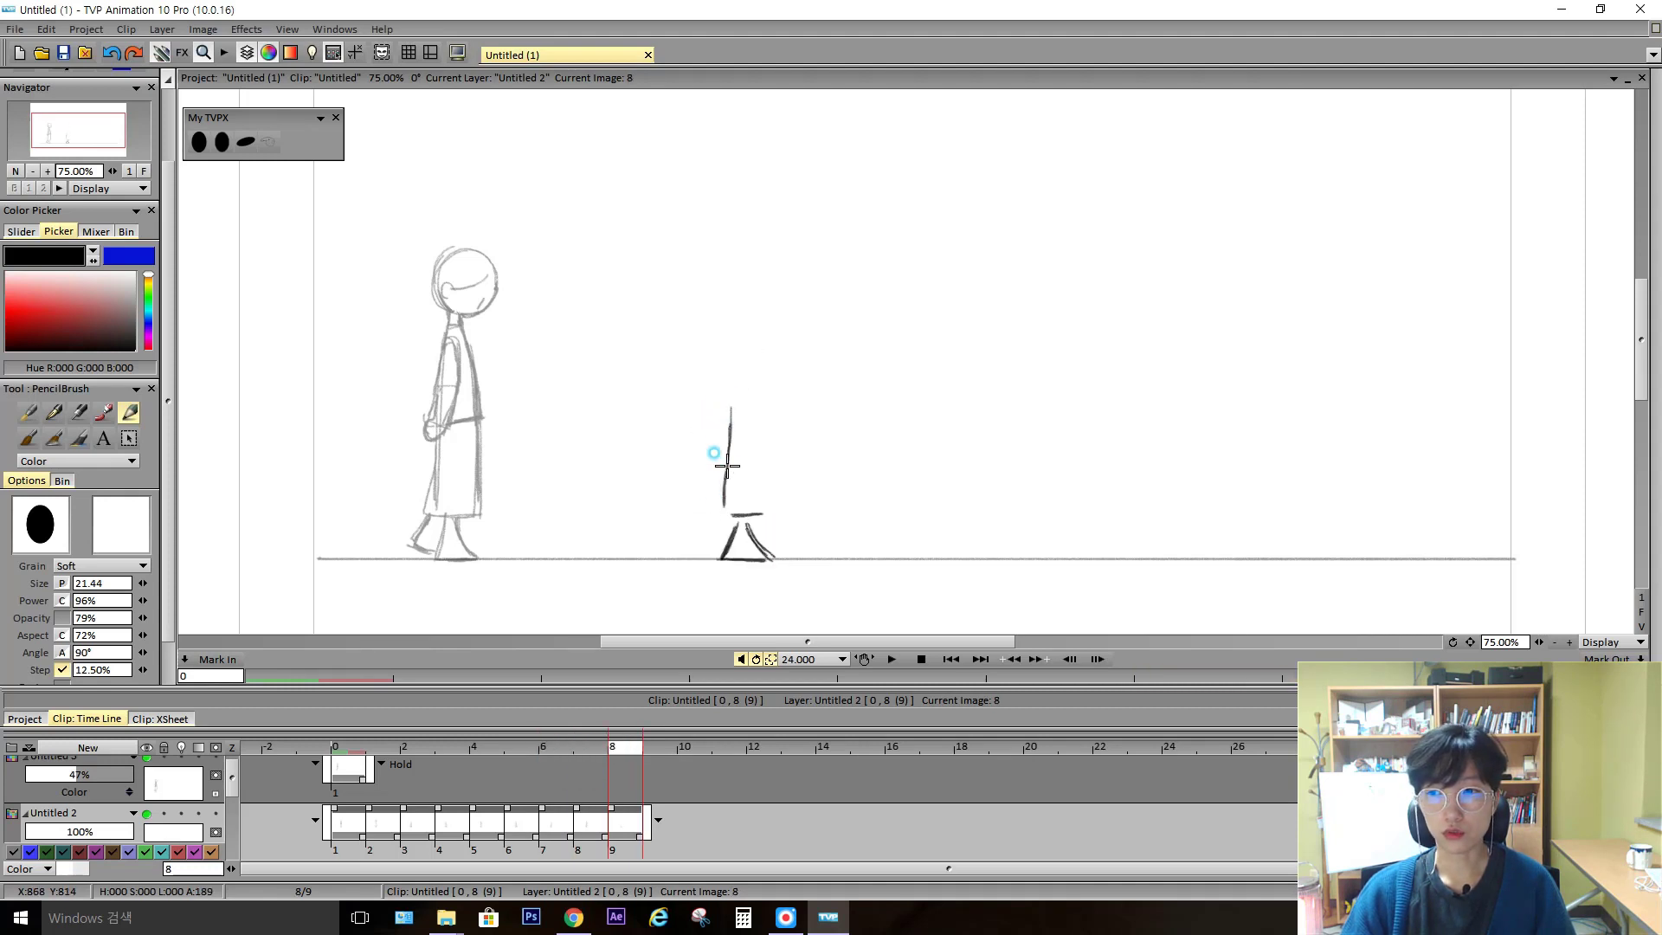
key("Left")
key("Right")
mouse_move(732, 410)
left_mouse_down()
mouse_move(768, 409)
mouse_move(741, 415)
mouse_move(769, 413)
mouse_move(764, 487)
mouse_move(783, 463)
mouse_move(741, 526)
left_mouse_up()
key("Left")
key("Right")
key("Left")
key("Right")
Select and remove the back edge of the ninth frame's planted foot, and redraw it with the pencil brush
key("s")
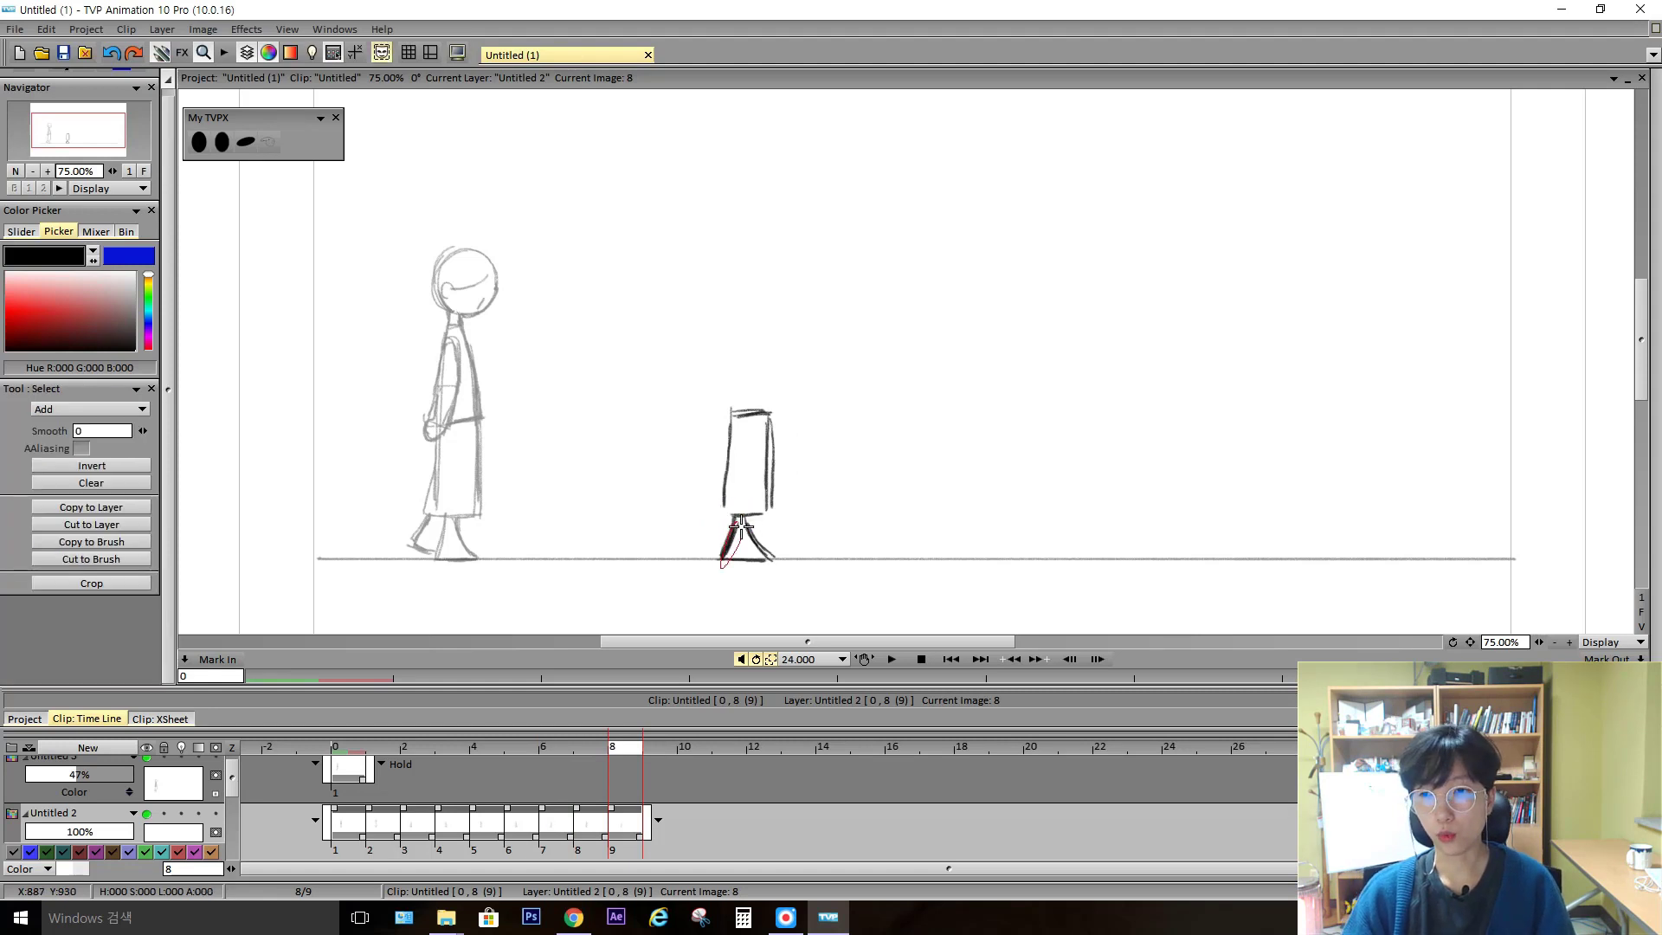
key("b")
key("Left")
key("Left")
key("Right")
key("Right")
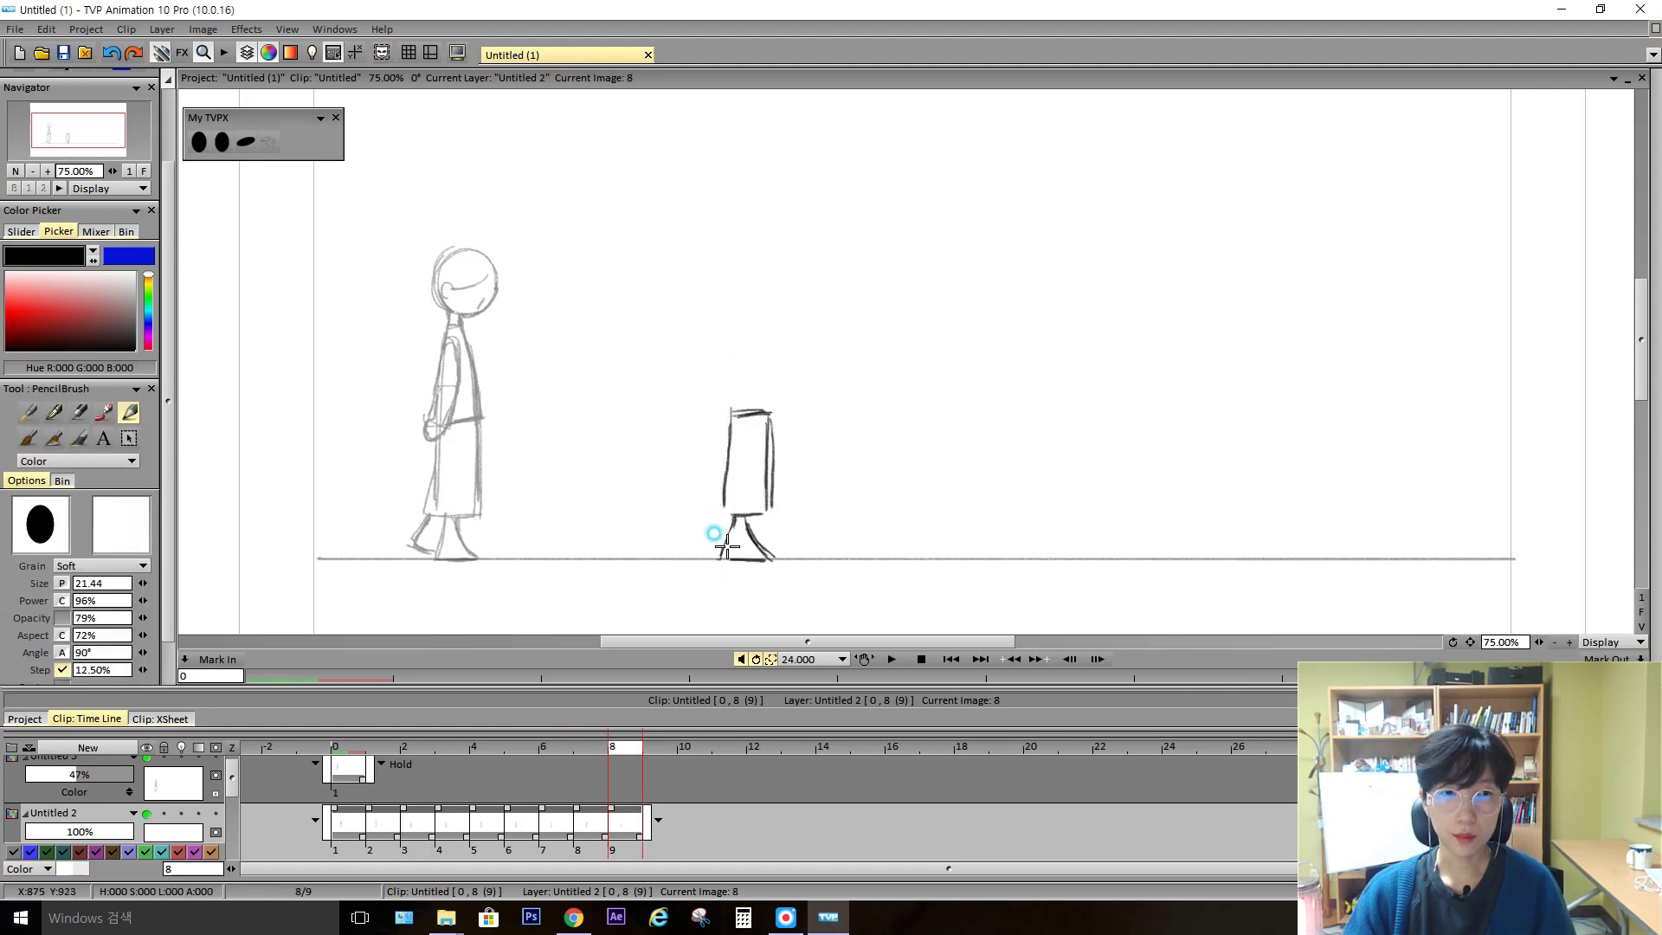
key("Left")
key("Right")
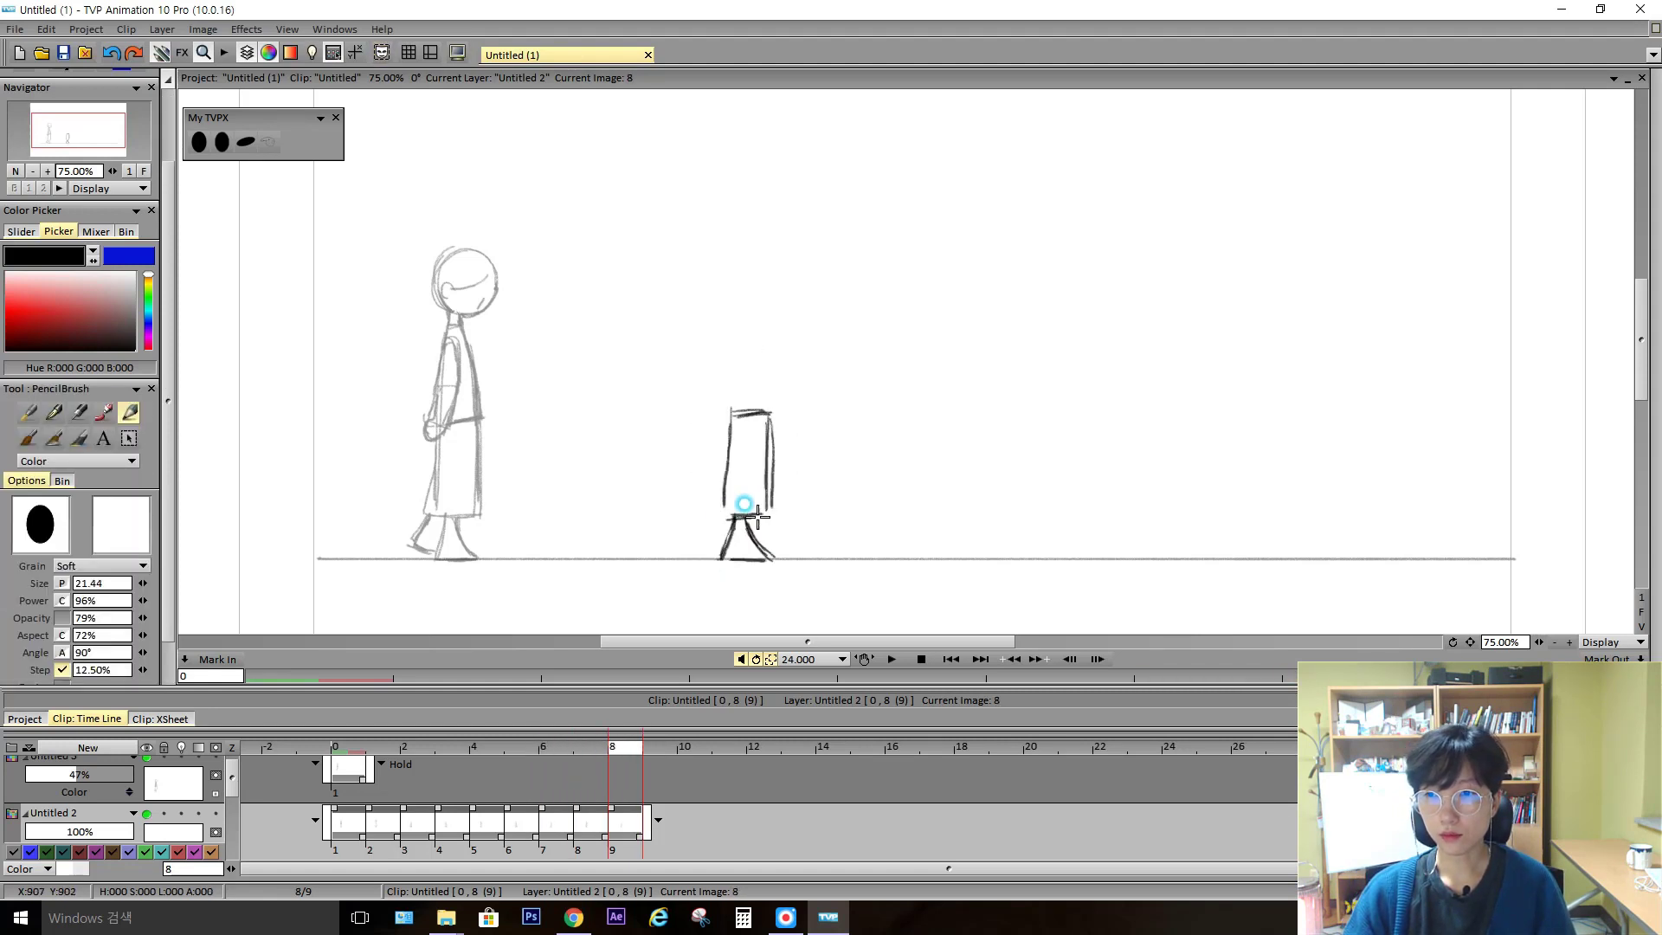
Reinforce the robe hem and sketch the other leg in front of the planted foot on the ninth frame
key("Left")
key("Right")
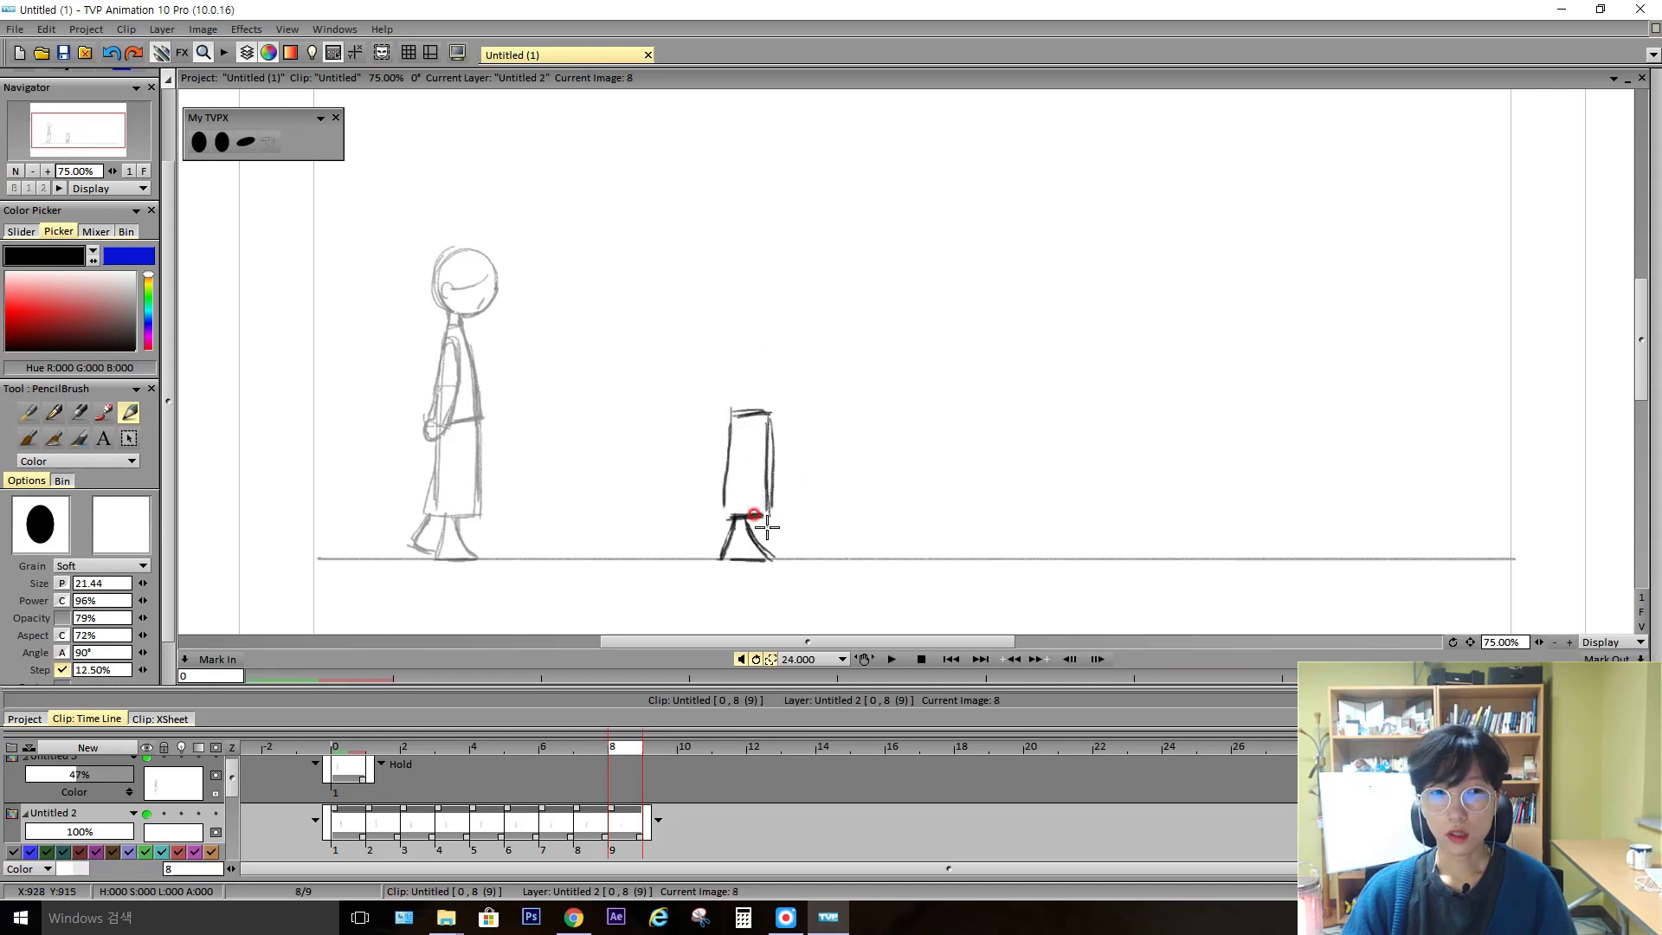
key("Left")
key("Right")
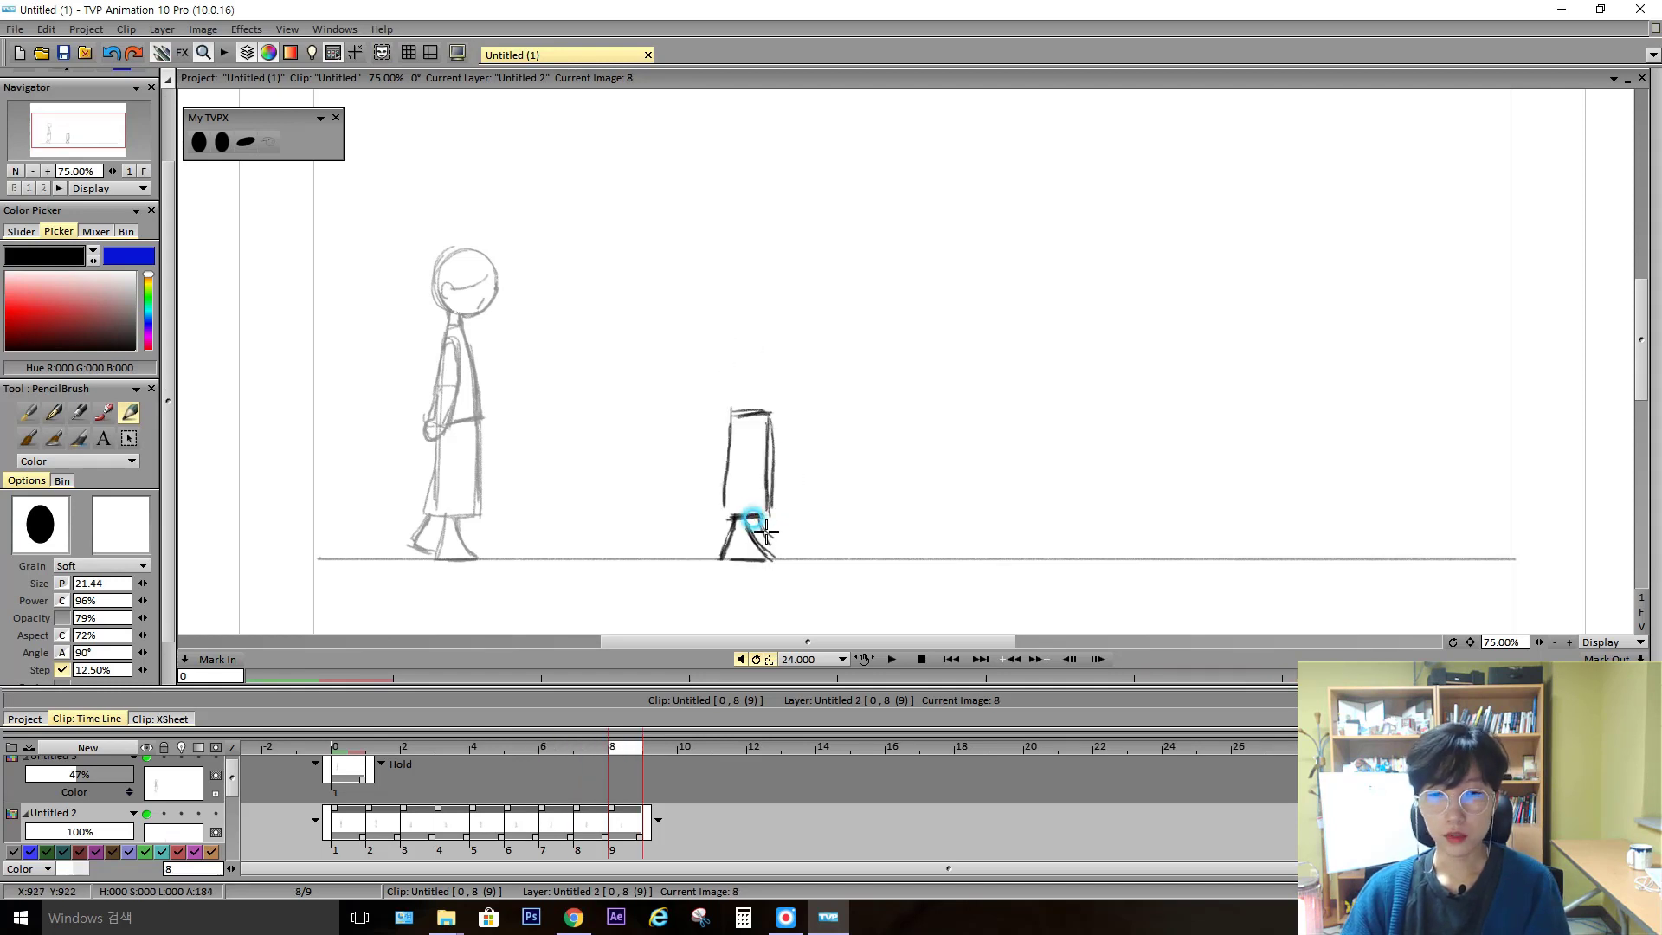
key("Left")
key("Left")
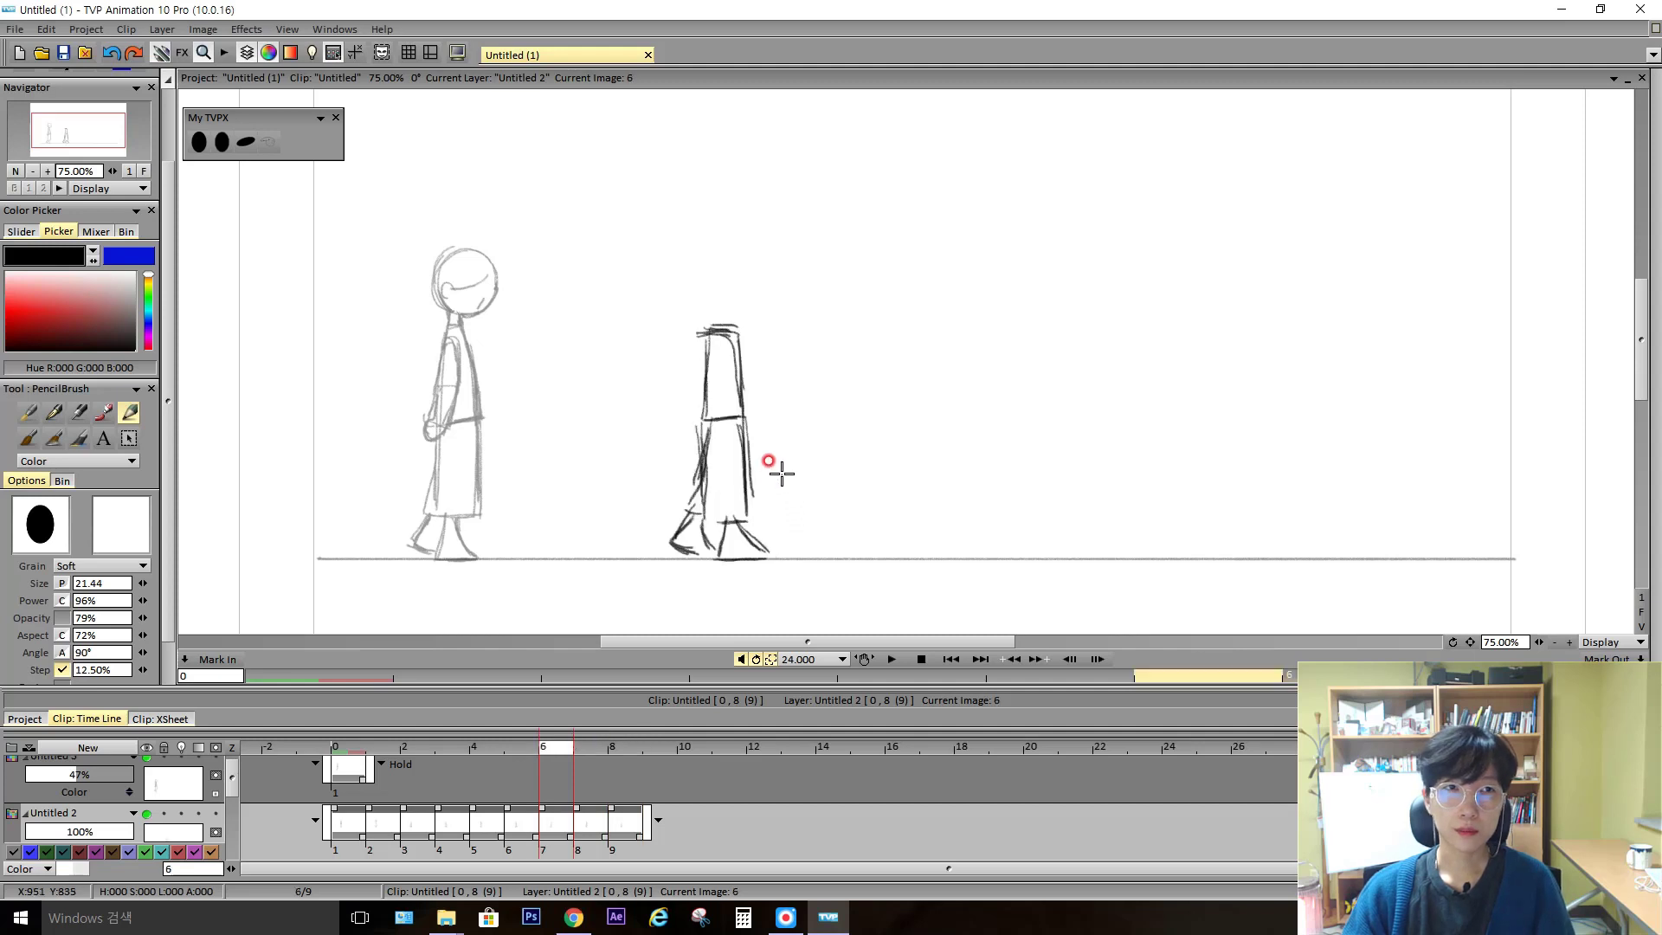
key("Right")
key("Right")
Draw a bulge in the ninth frame's front skirt edge above the leading leg and flip against the previous two poses
left_click_drag(773, 450, 771, 502)
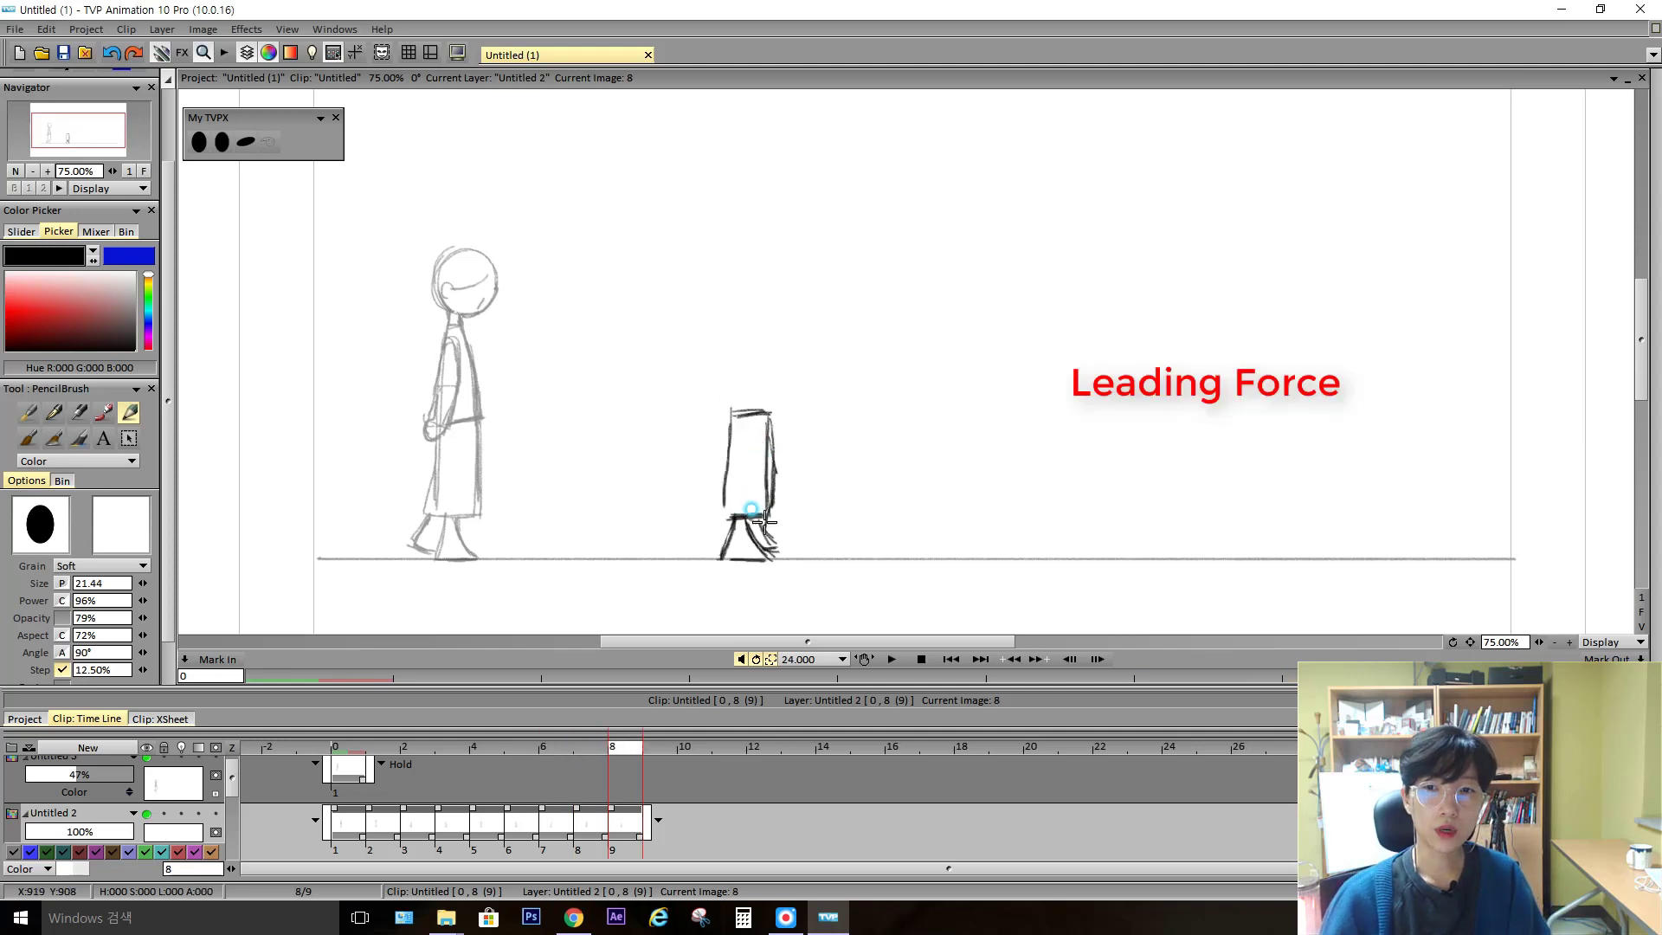
key("Left")
key("Left")
key("Right")
key("Right")
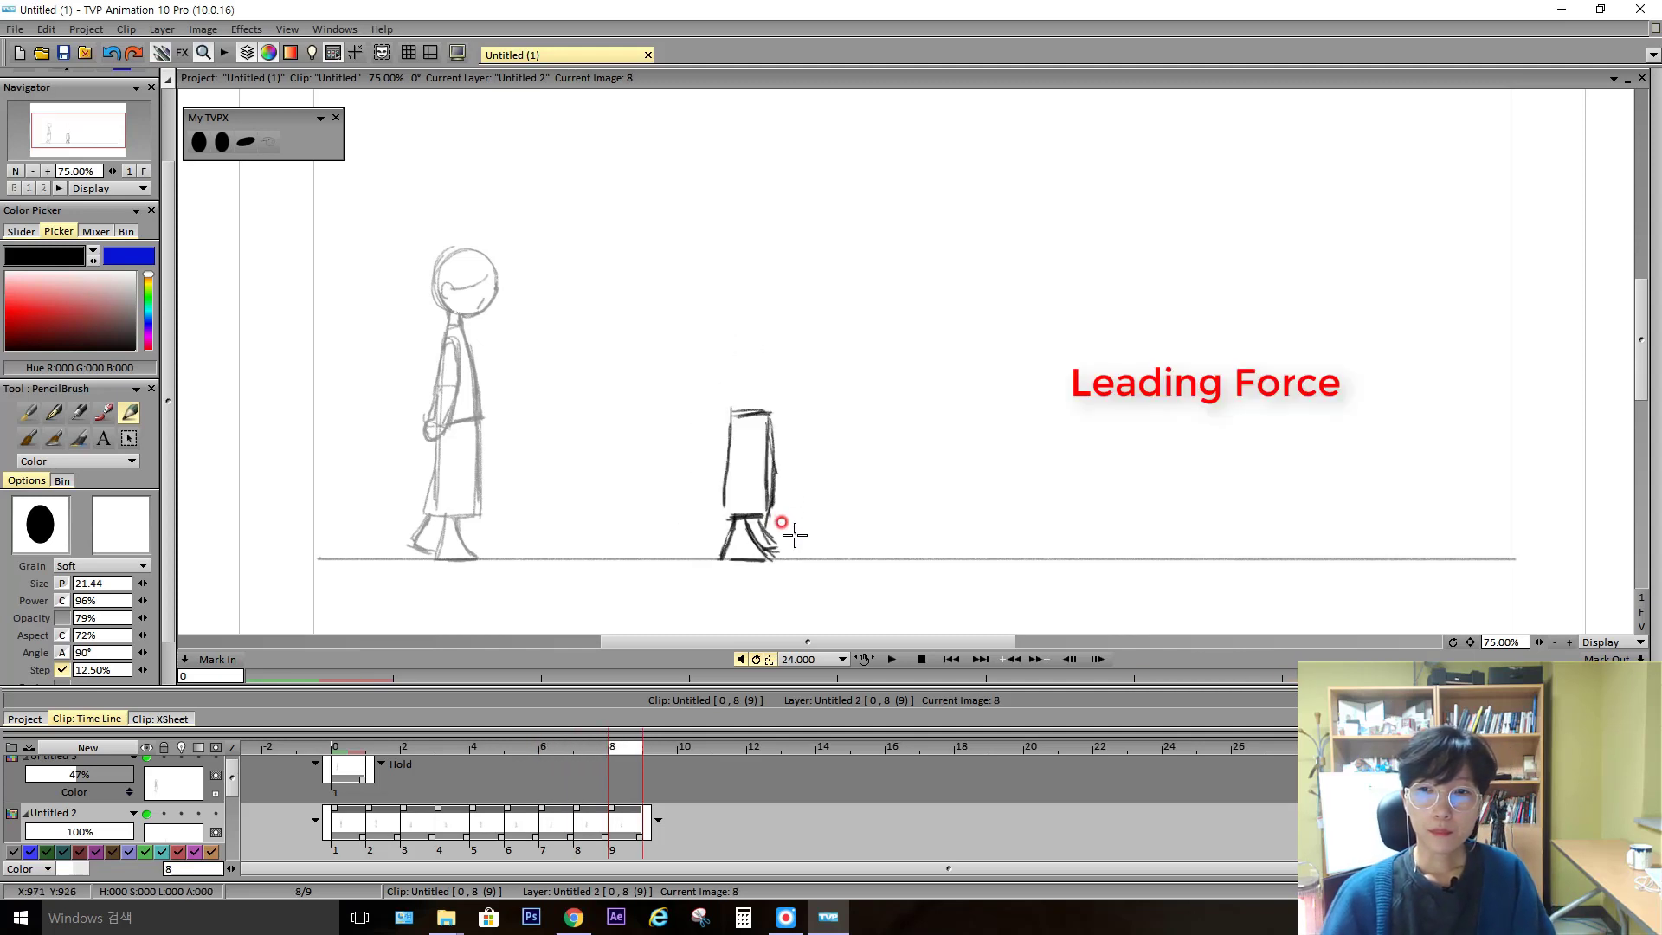
key("Left")
key("Left")
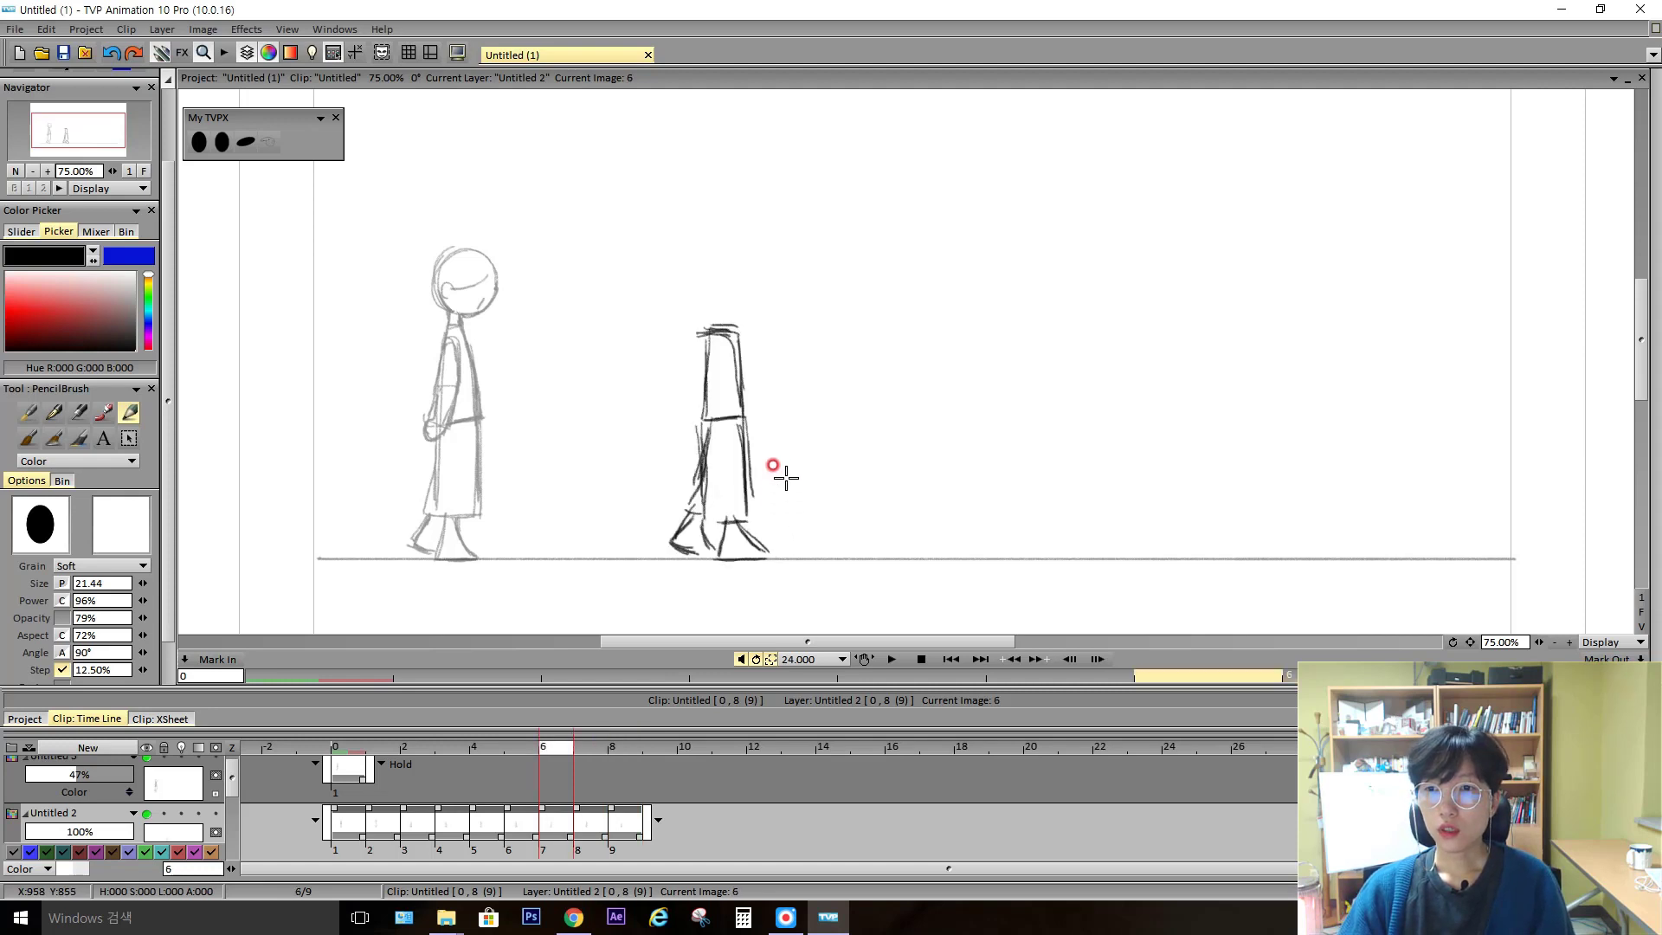
Sketch the front and back edges of the torso on the ninth frame, flipping against the neighbouring poses
key("Right")
key("Right")
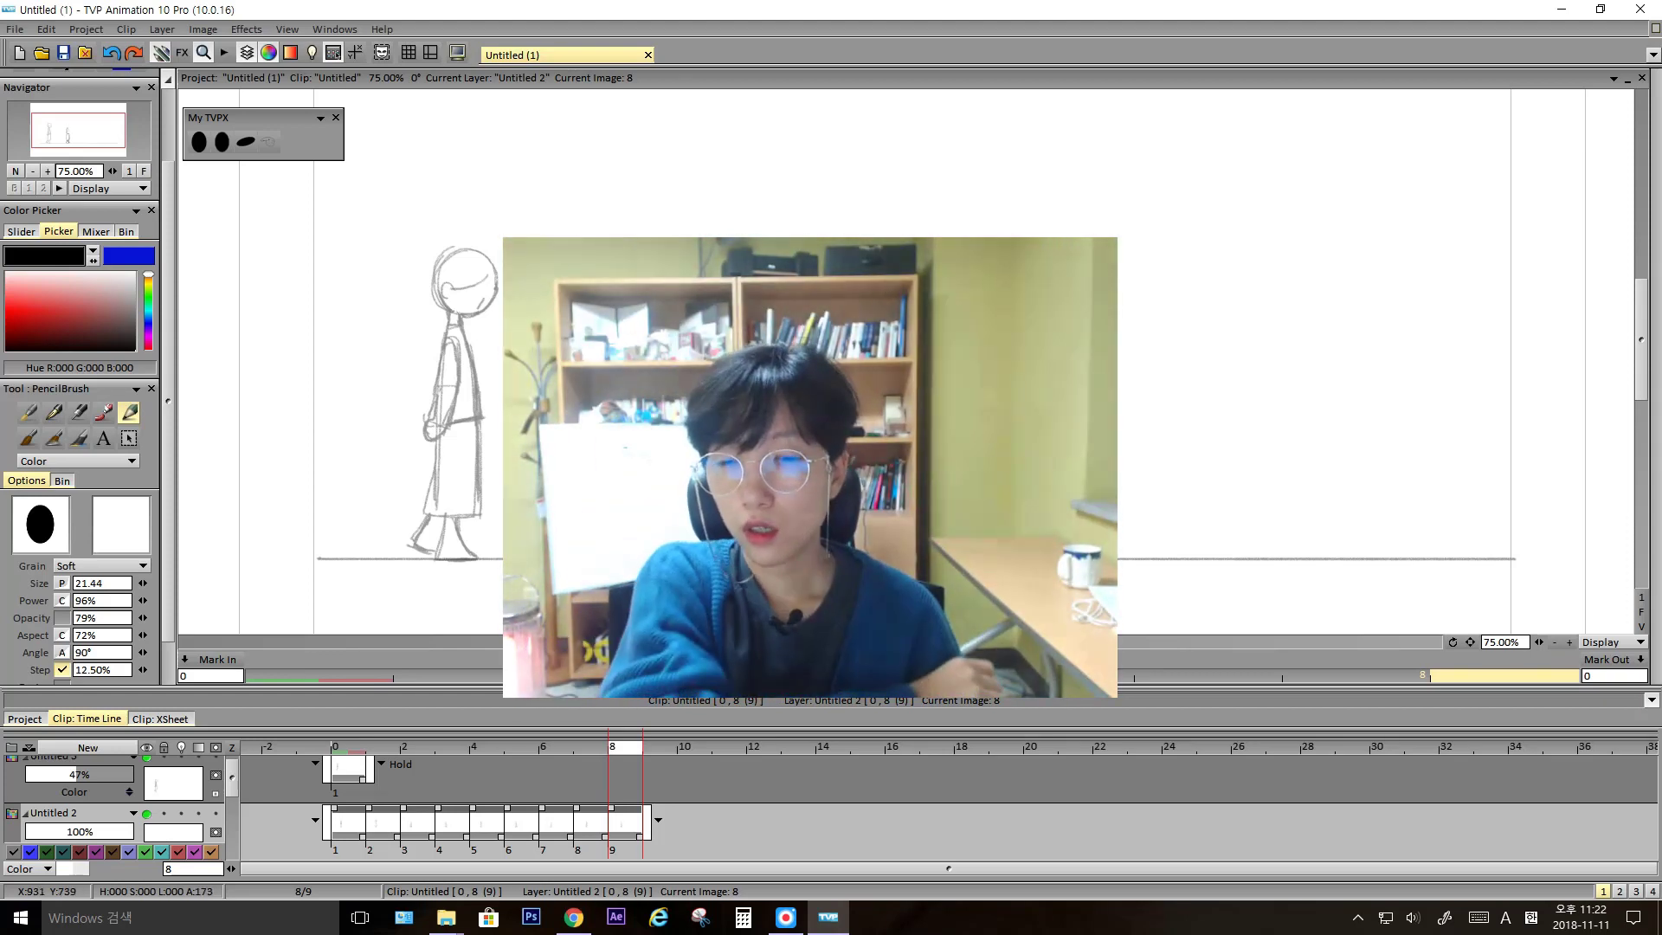
key("Left")
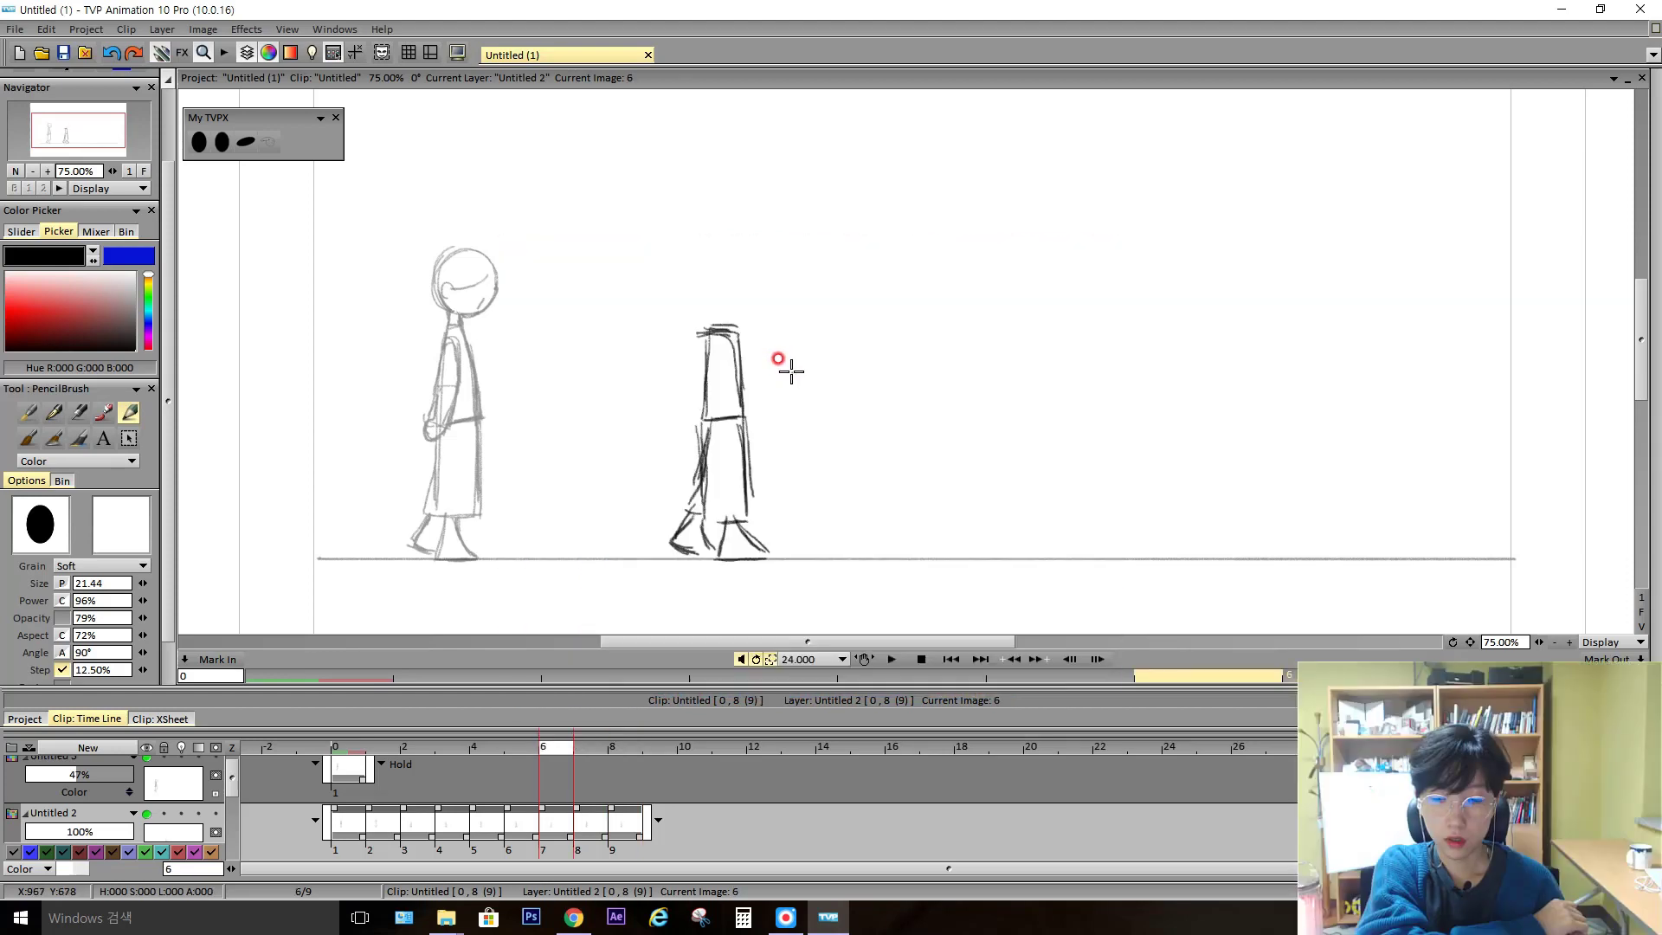
key("Right")
key("Right")
left_click_drag(760, 351, 768, 409)
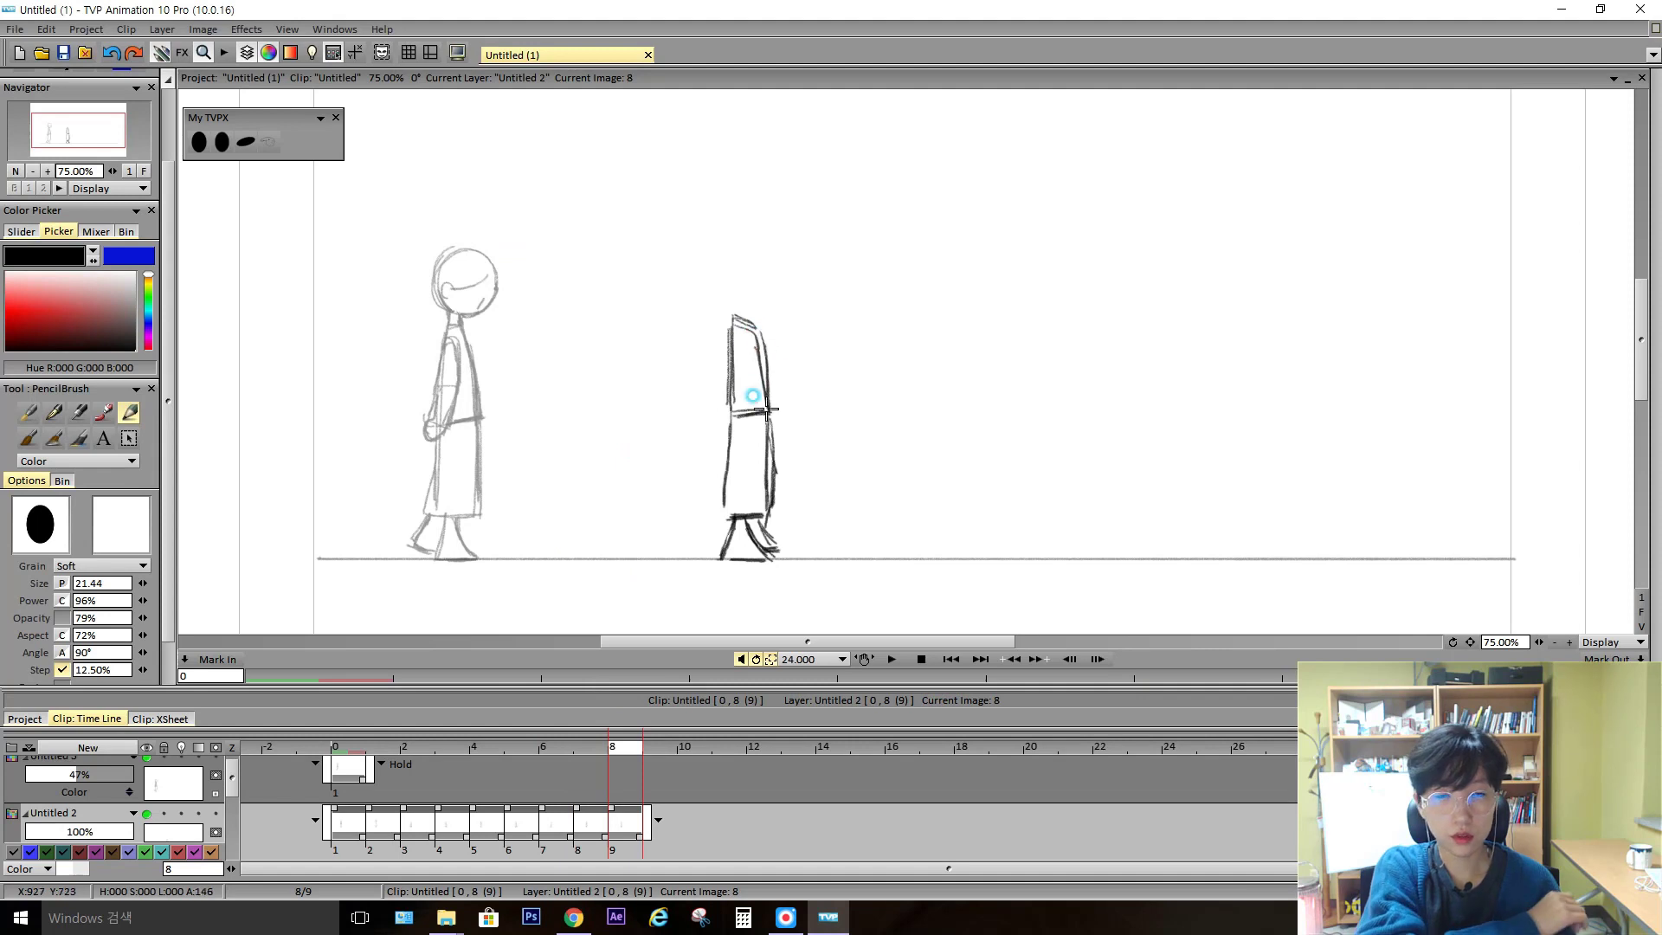
left_click_drag(738, 329, 735, 407)
key("Right")
key("Right")
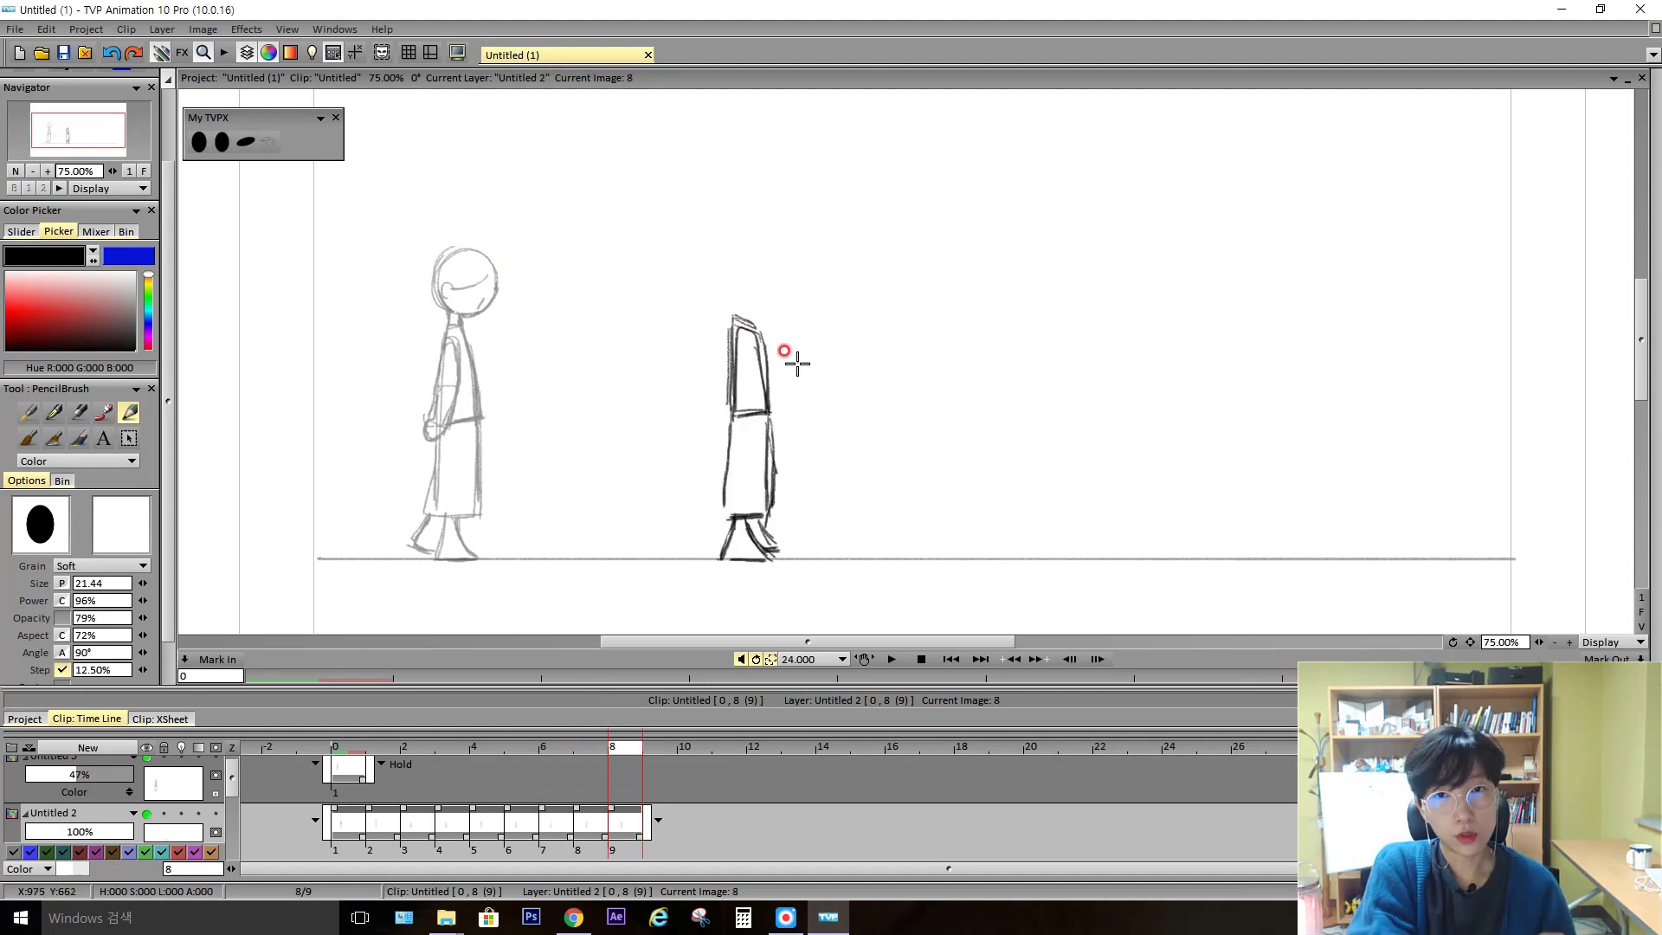
key("Left")
key("Left")
key("Right")
key("Right")
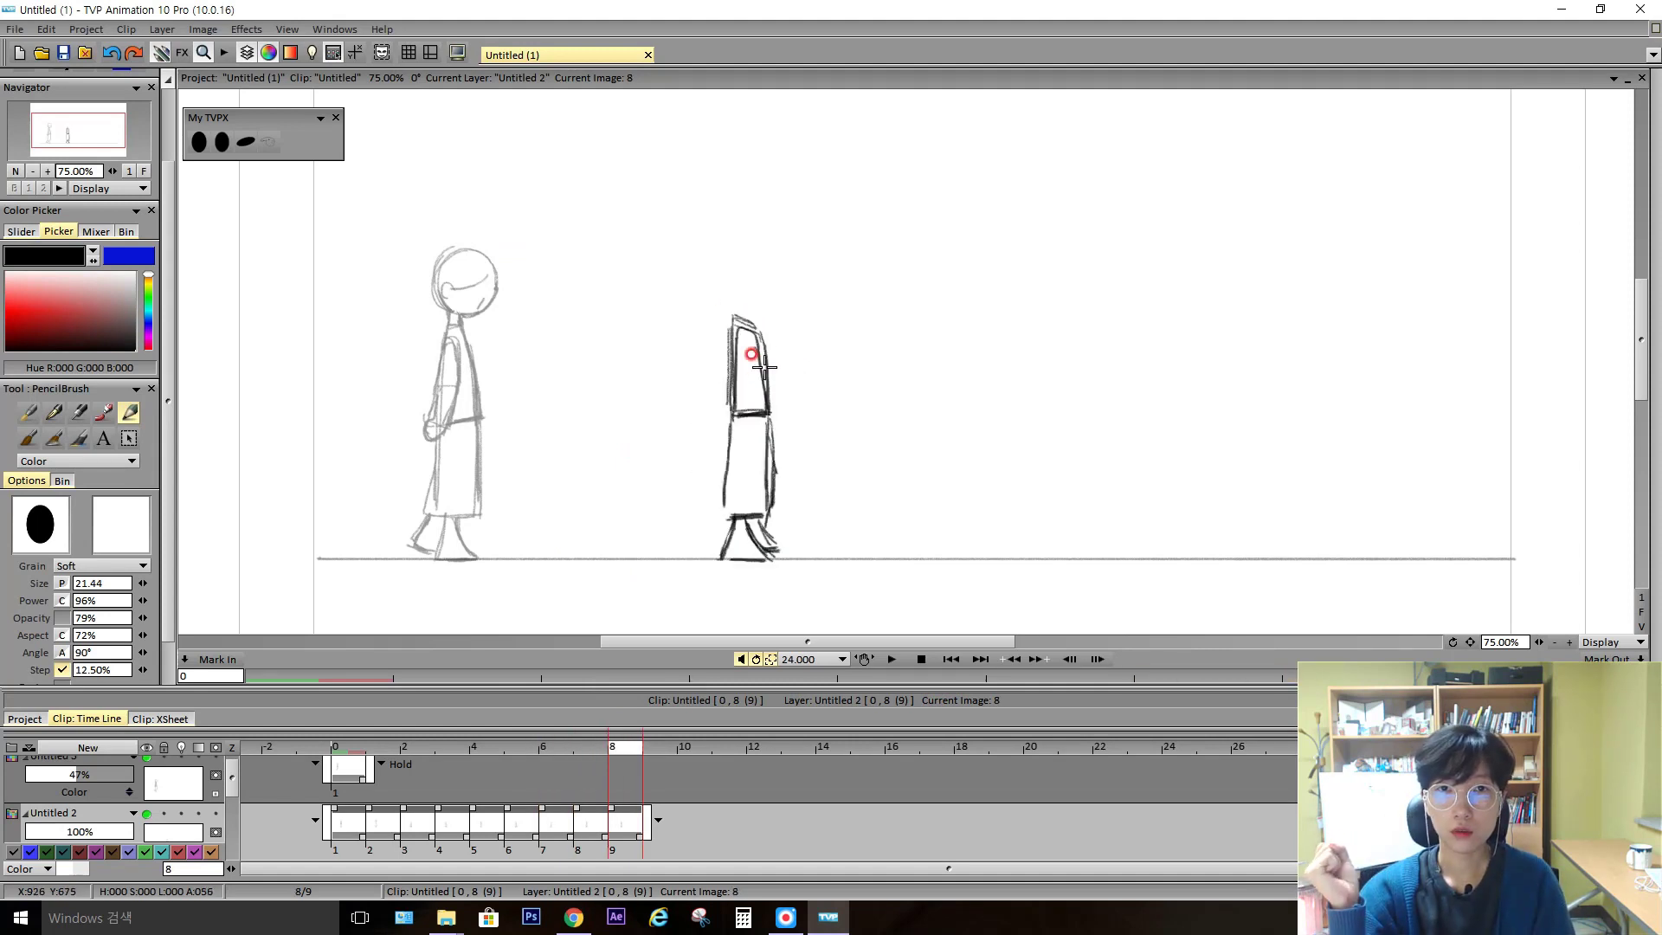
Trace the feet, skirt and torso on the tenth frame over the ninth pose with the light table temporarily on
key("Right")
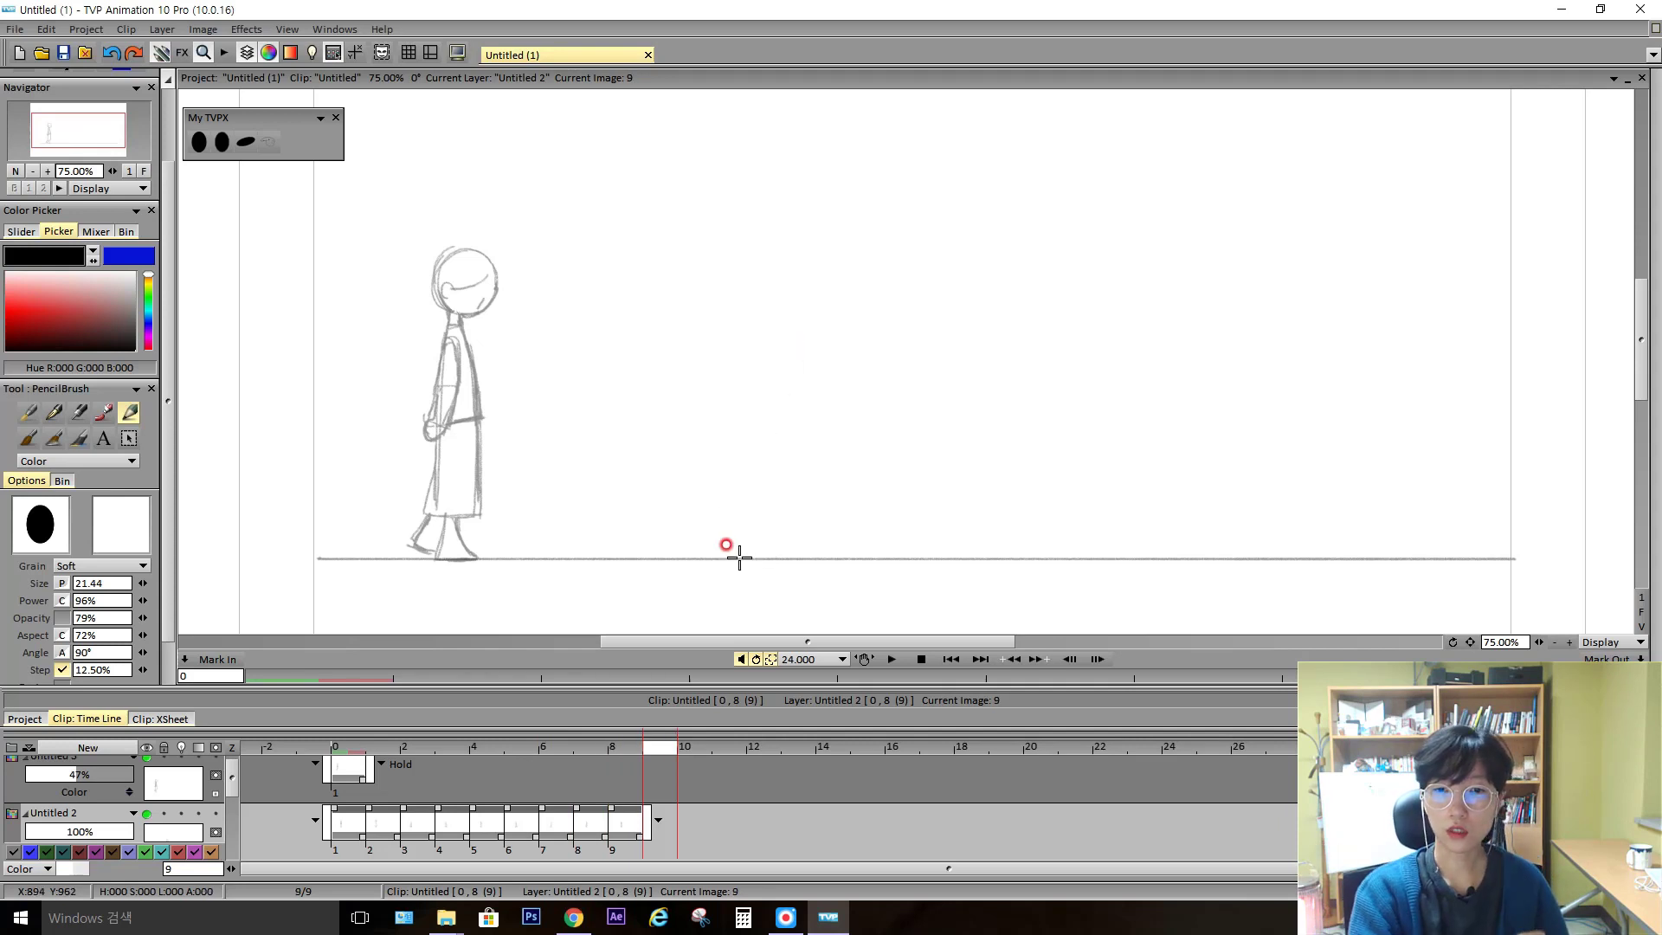
key("l")
left_click_drag(727, 560, 752, 560)
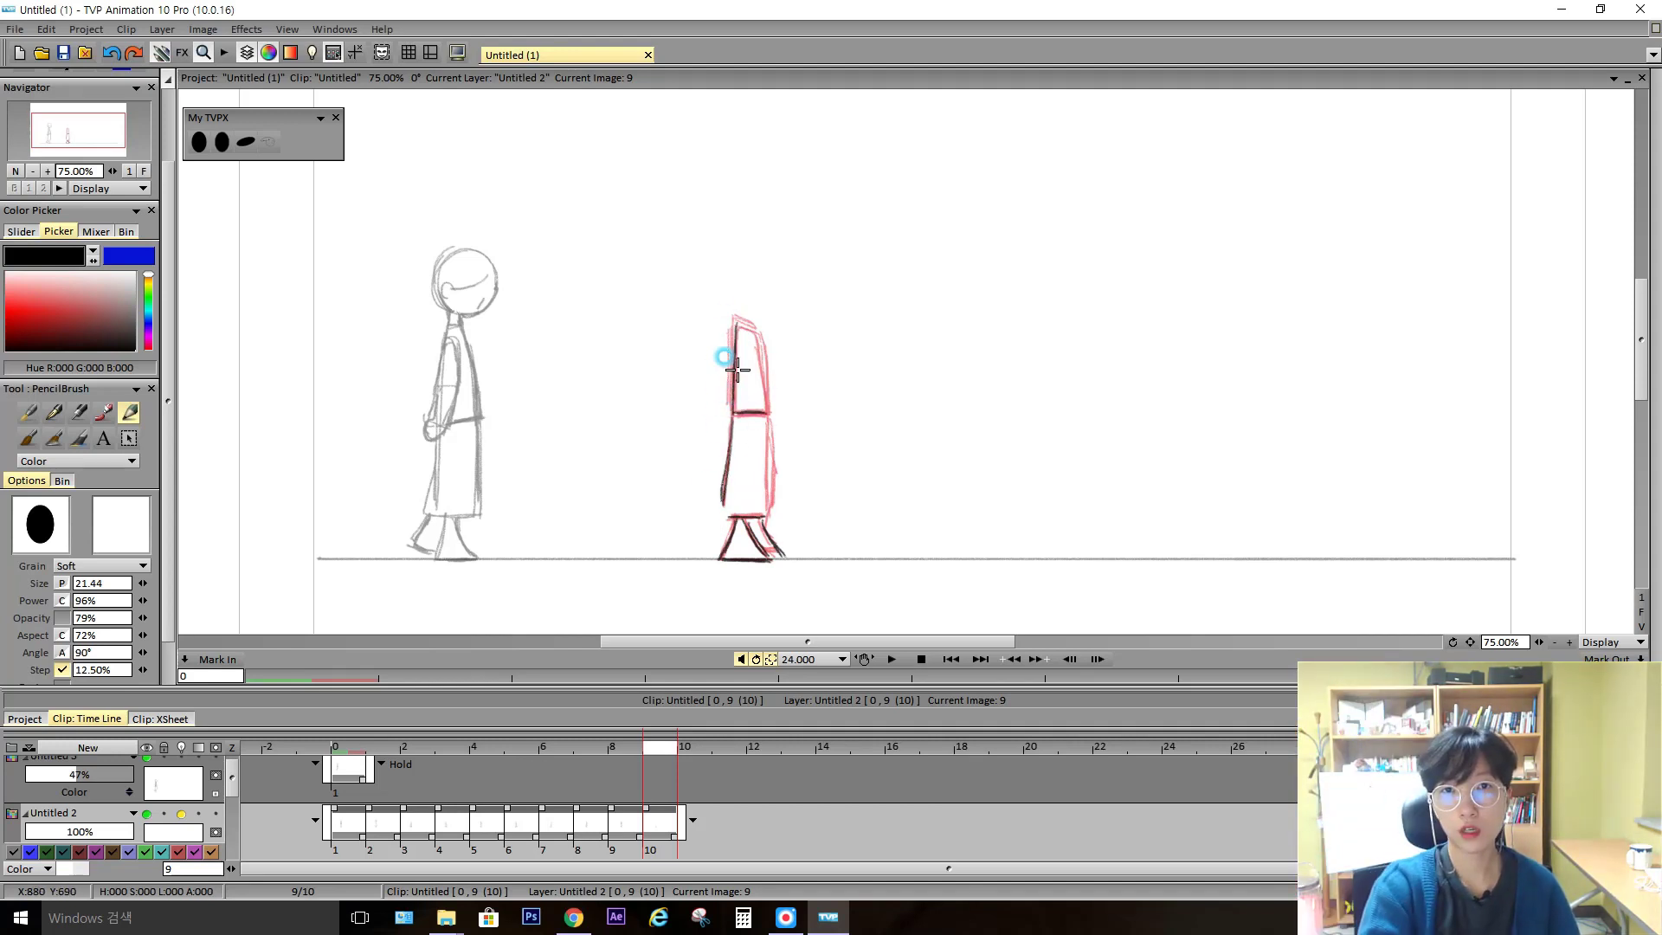
left_click_drag(760, 326, 768, 414)
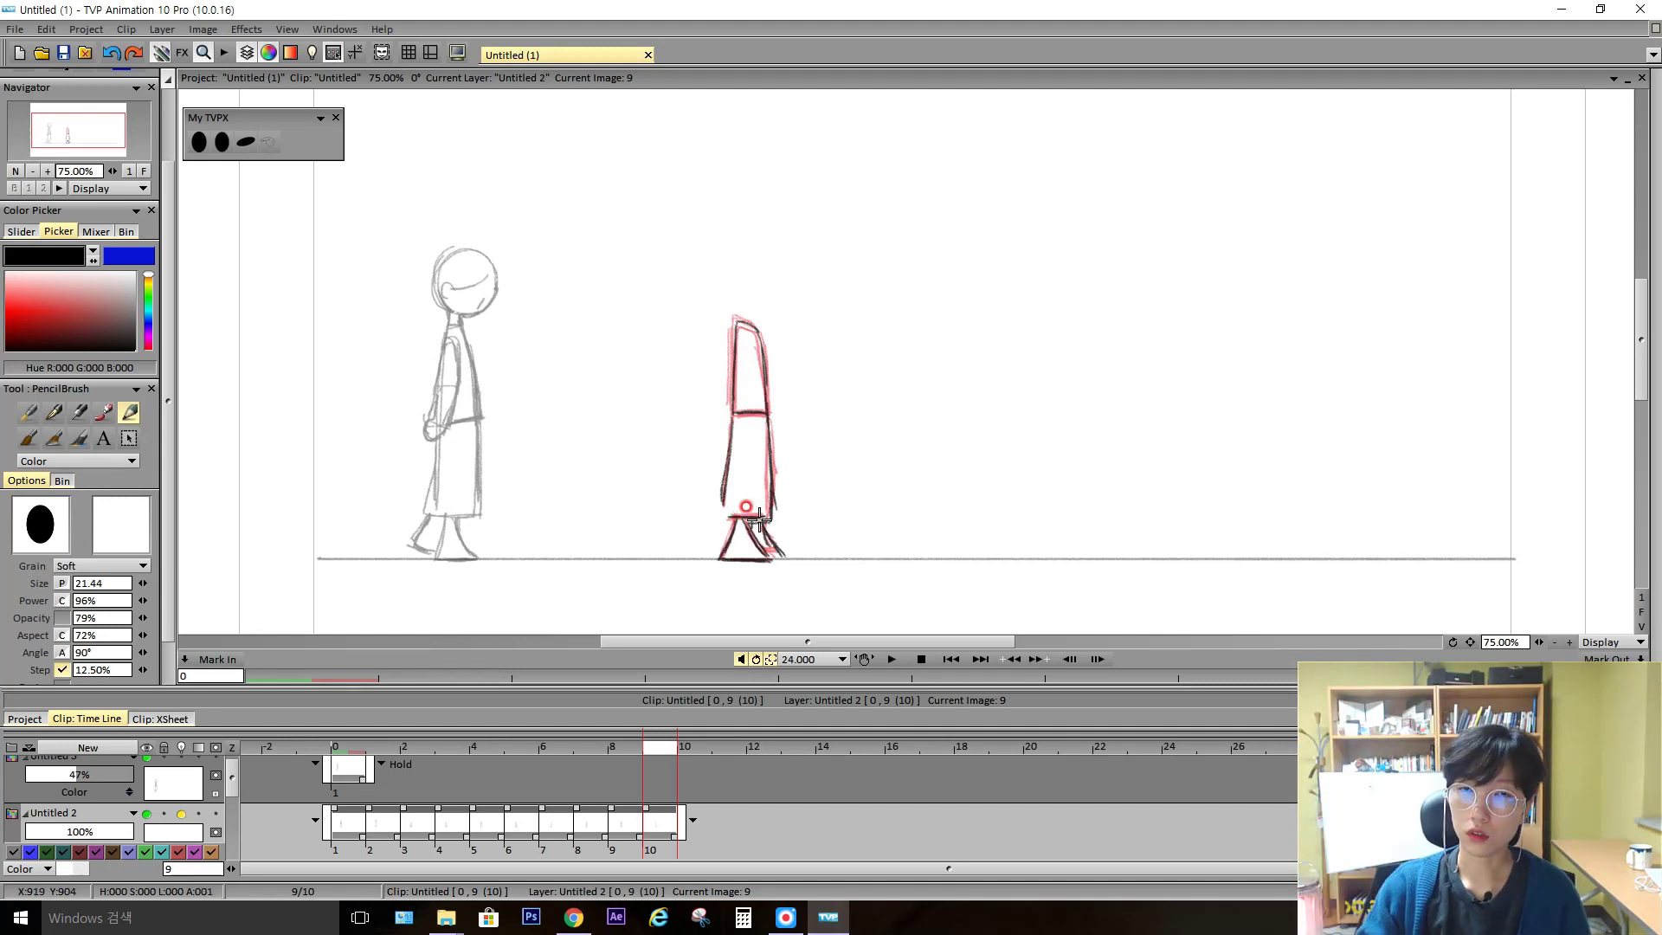
key("l")
Flip the tenth frame against the preceding poses to examine how the walk settles
key("Left")
key("Left")
key("Left")
key("Right")
key("Right")
key("Right")
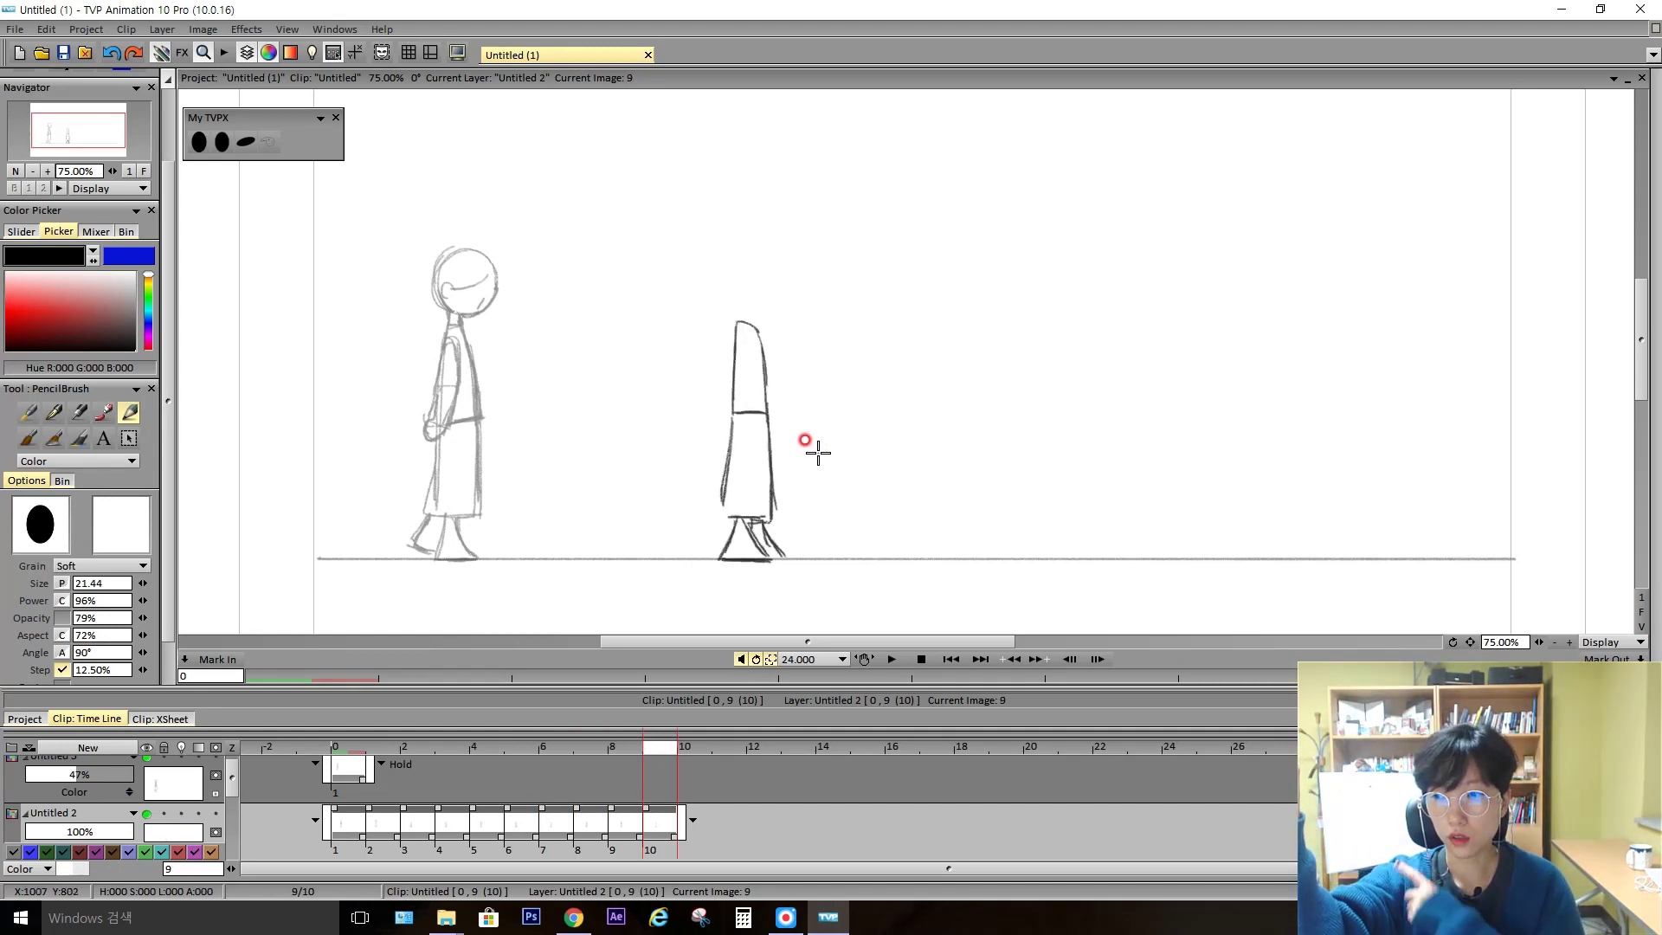
key("Right")
key("Left")
key("Left")
key("Right")
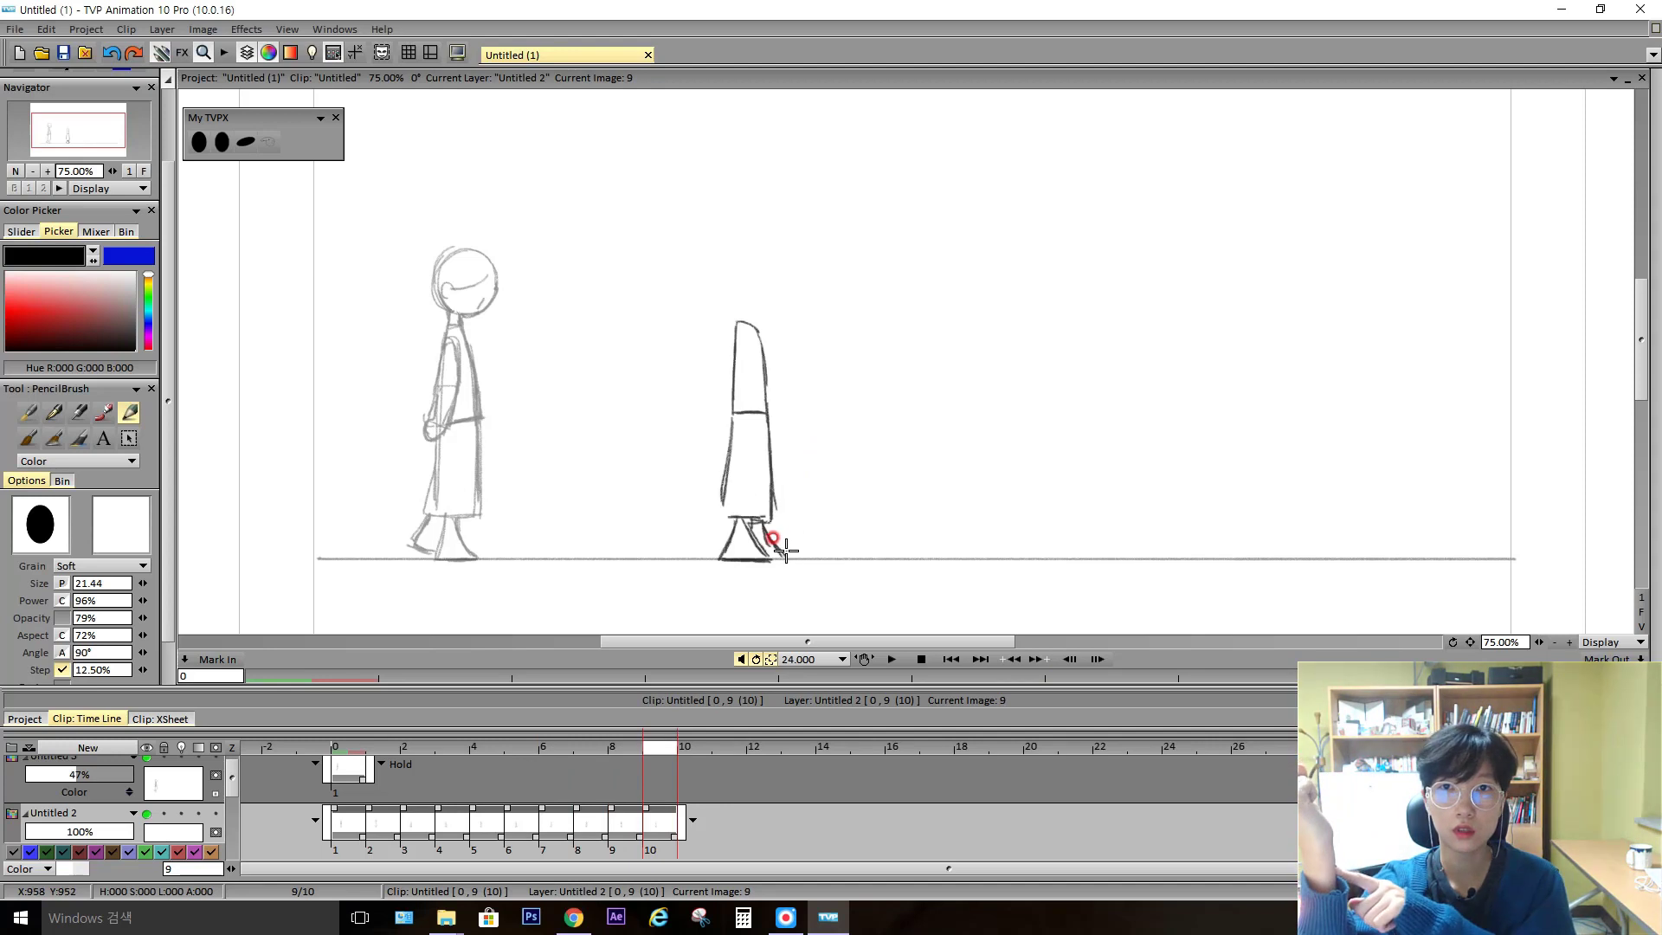
Complete the tenth frame's leading foot and use a selection to shift its toe down to the ground line
key("Left")
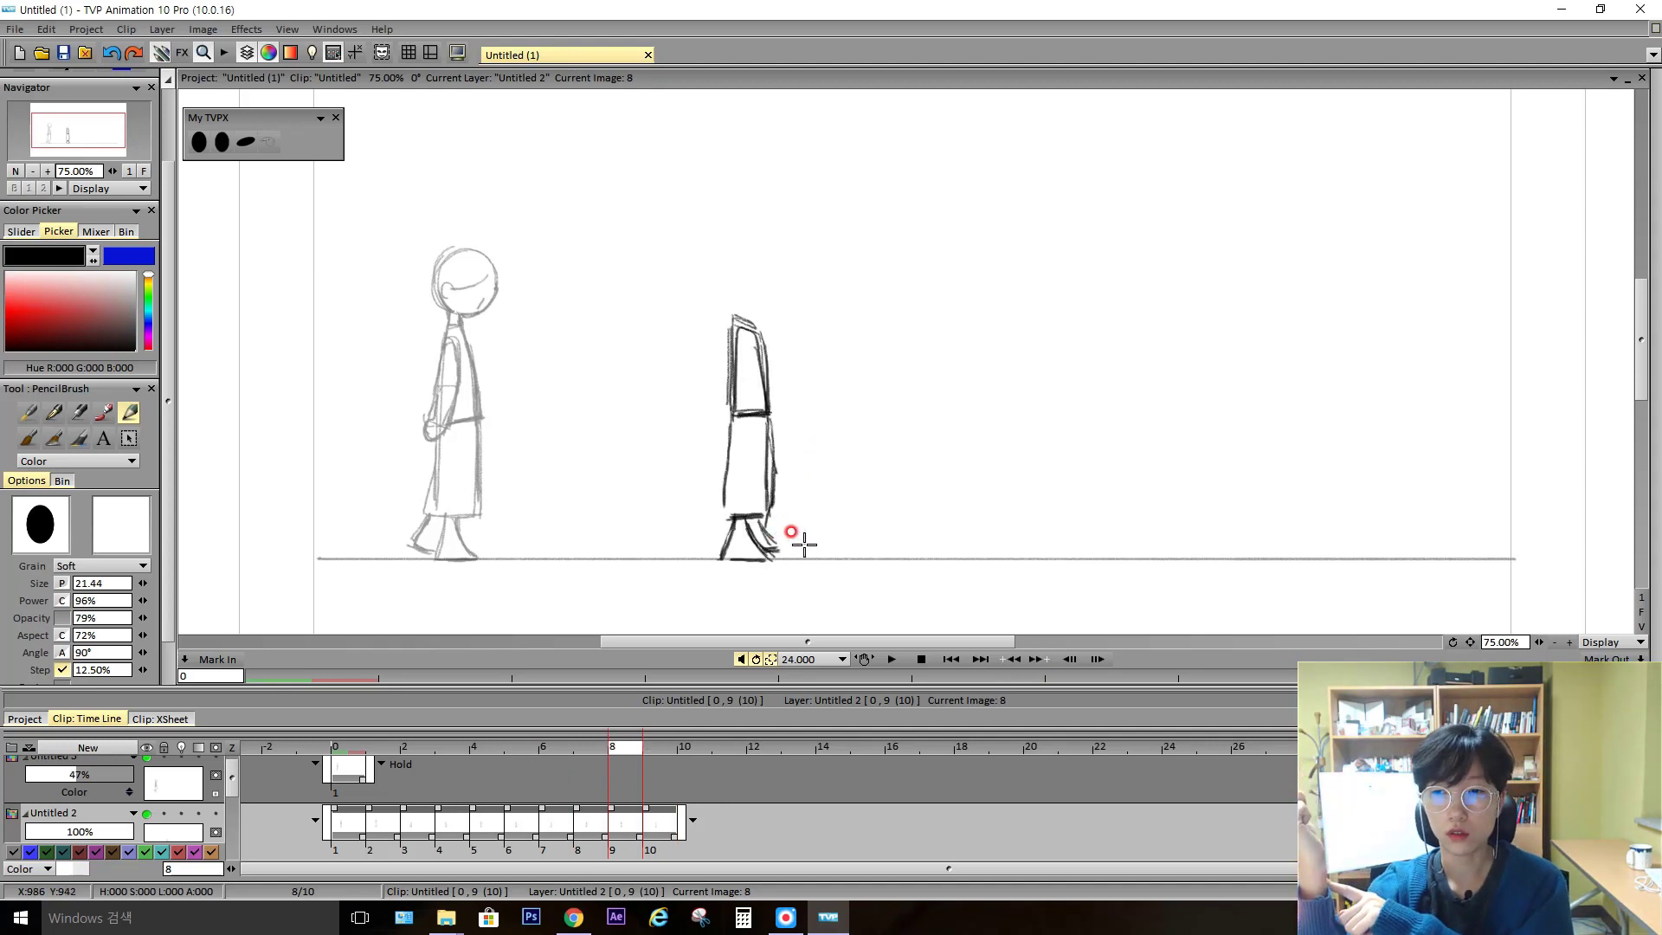
key("Right")
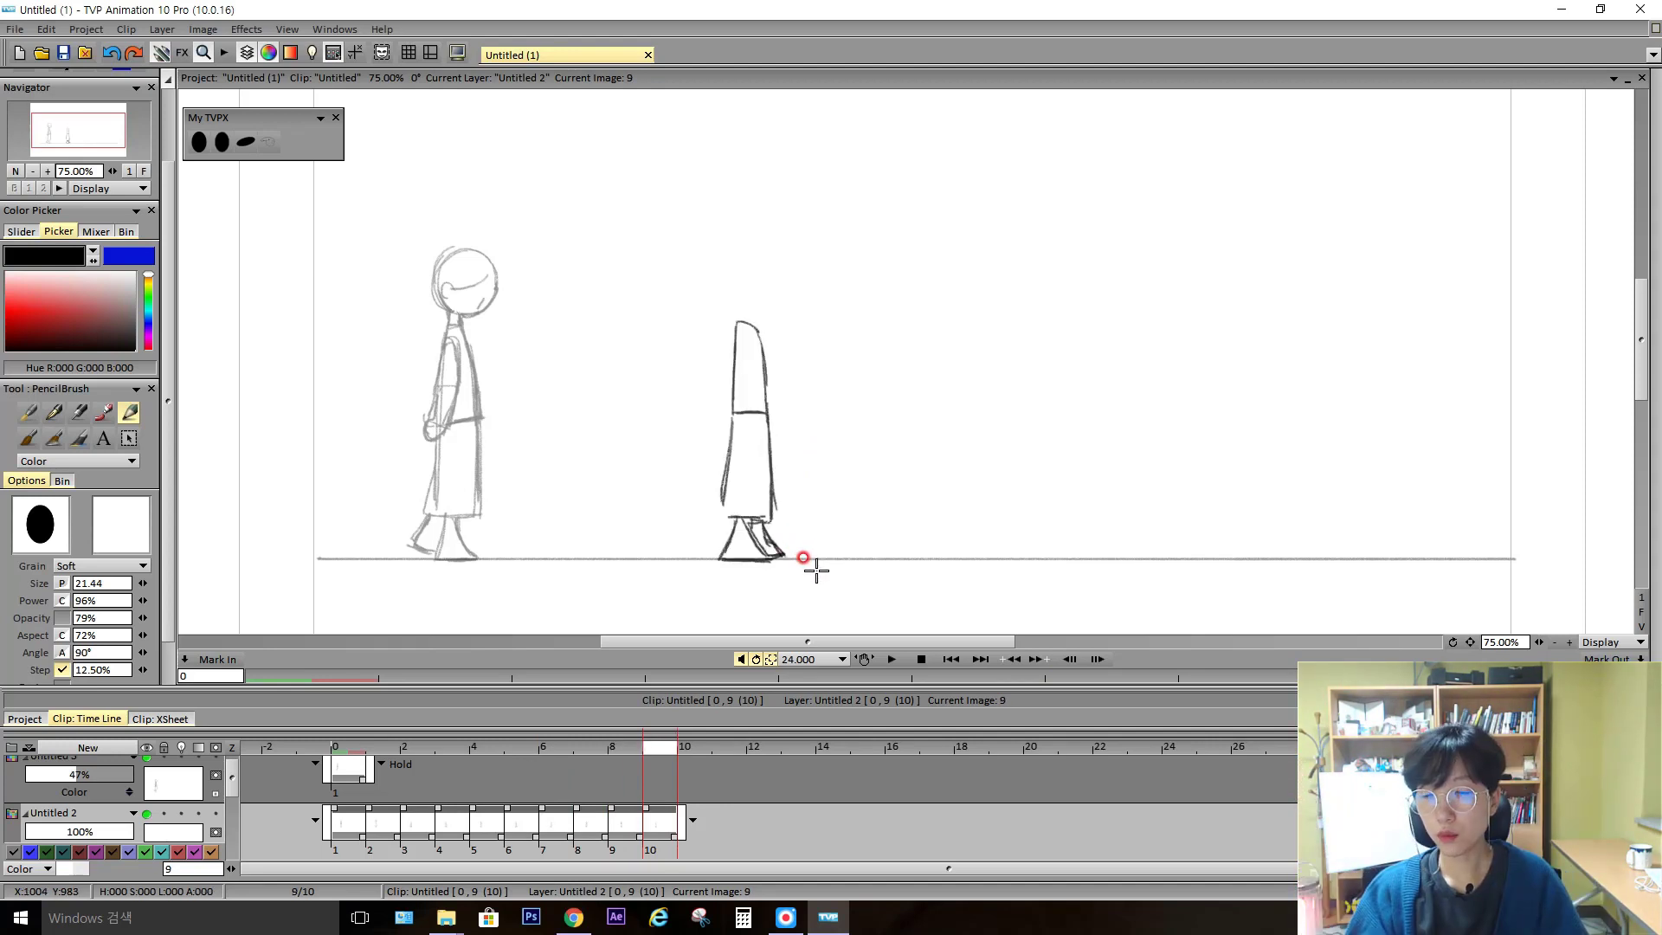
key("s")
key("ctrl+d")
key("b")
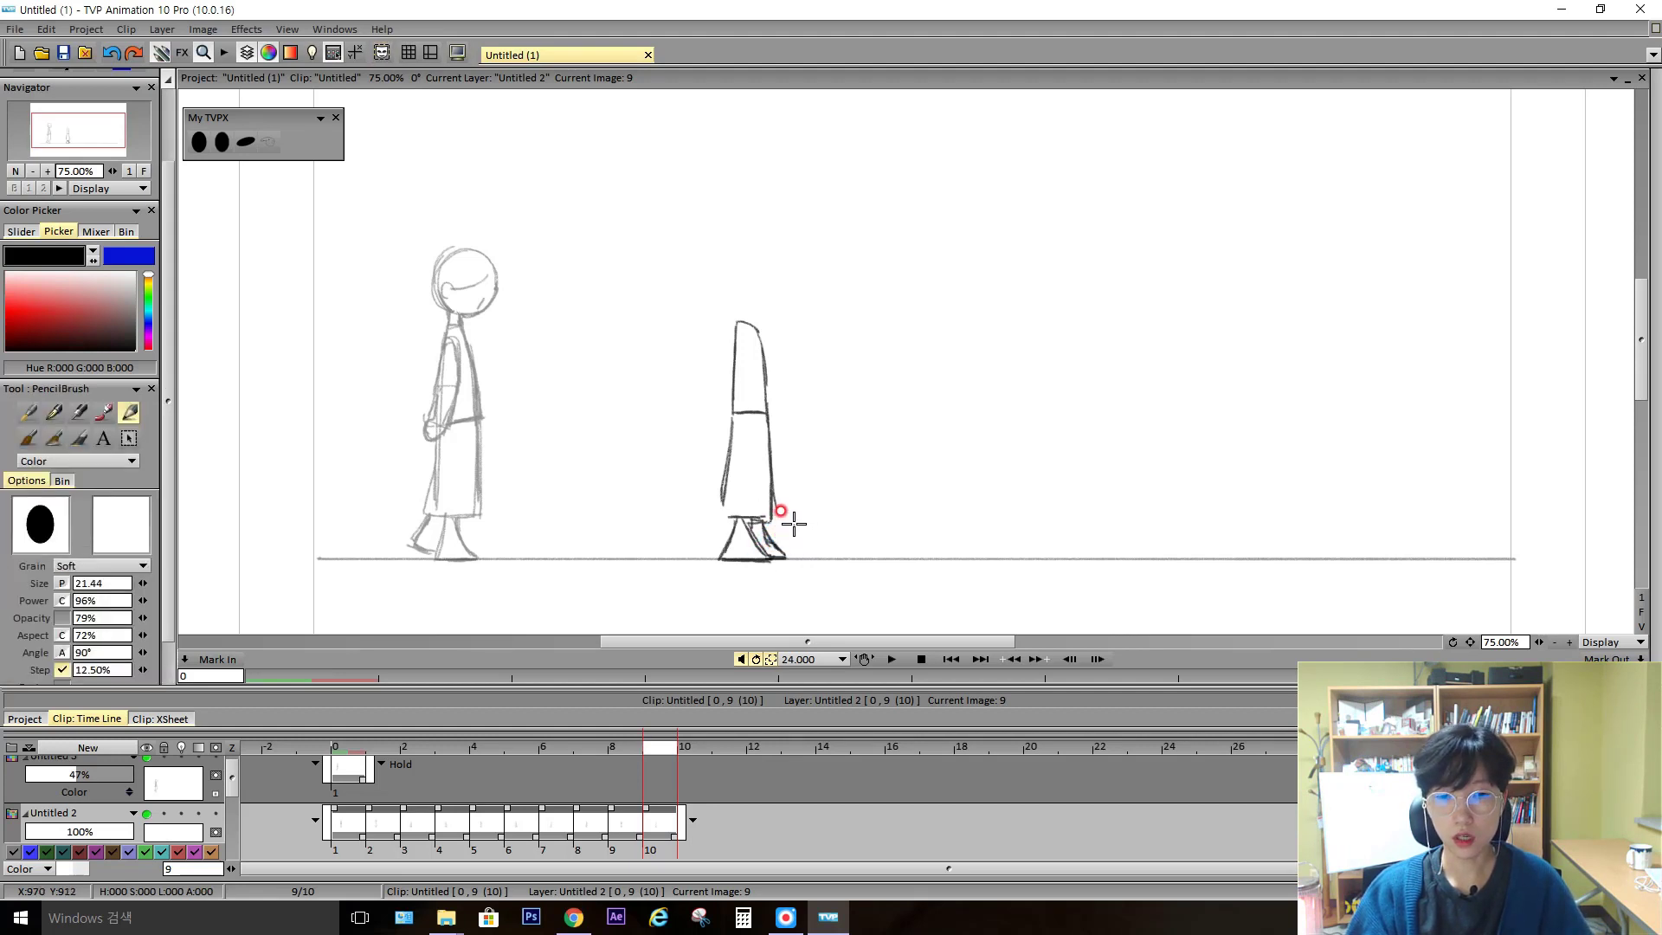
Flip back through the walk from the tenth frame to the second to review the poses
key("Left")
key("Left")
key("Left")
key("Left")
key("Left")
key("Left")
key("Left")
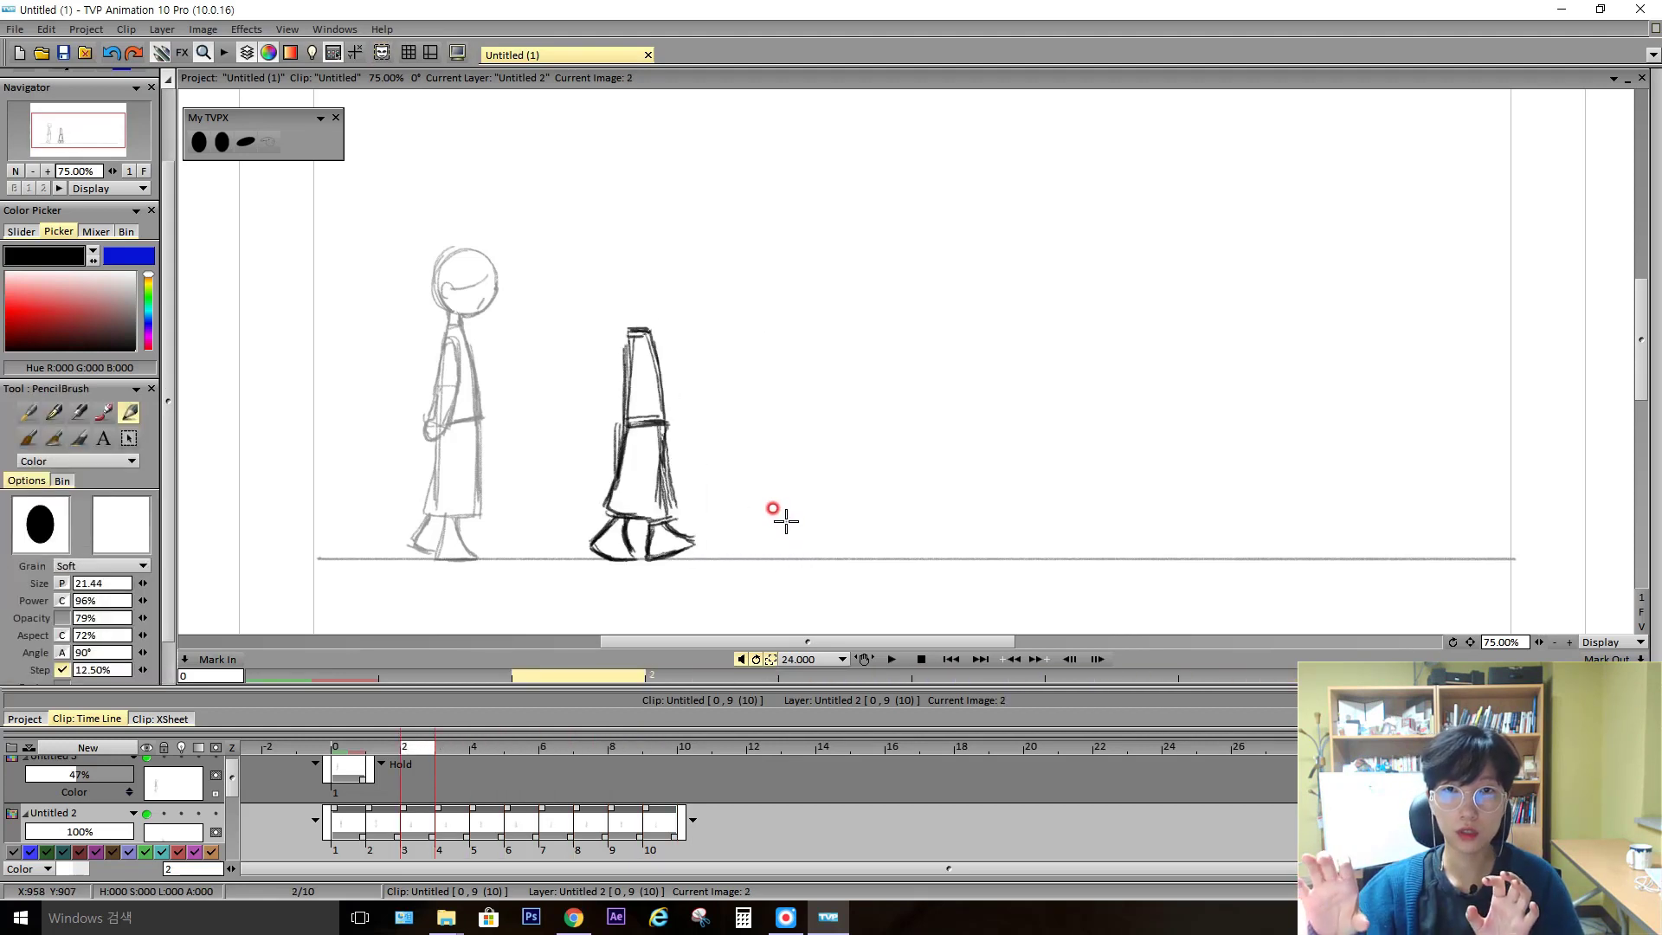
key("Left")
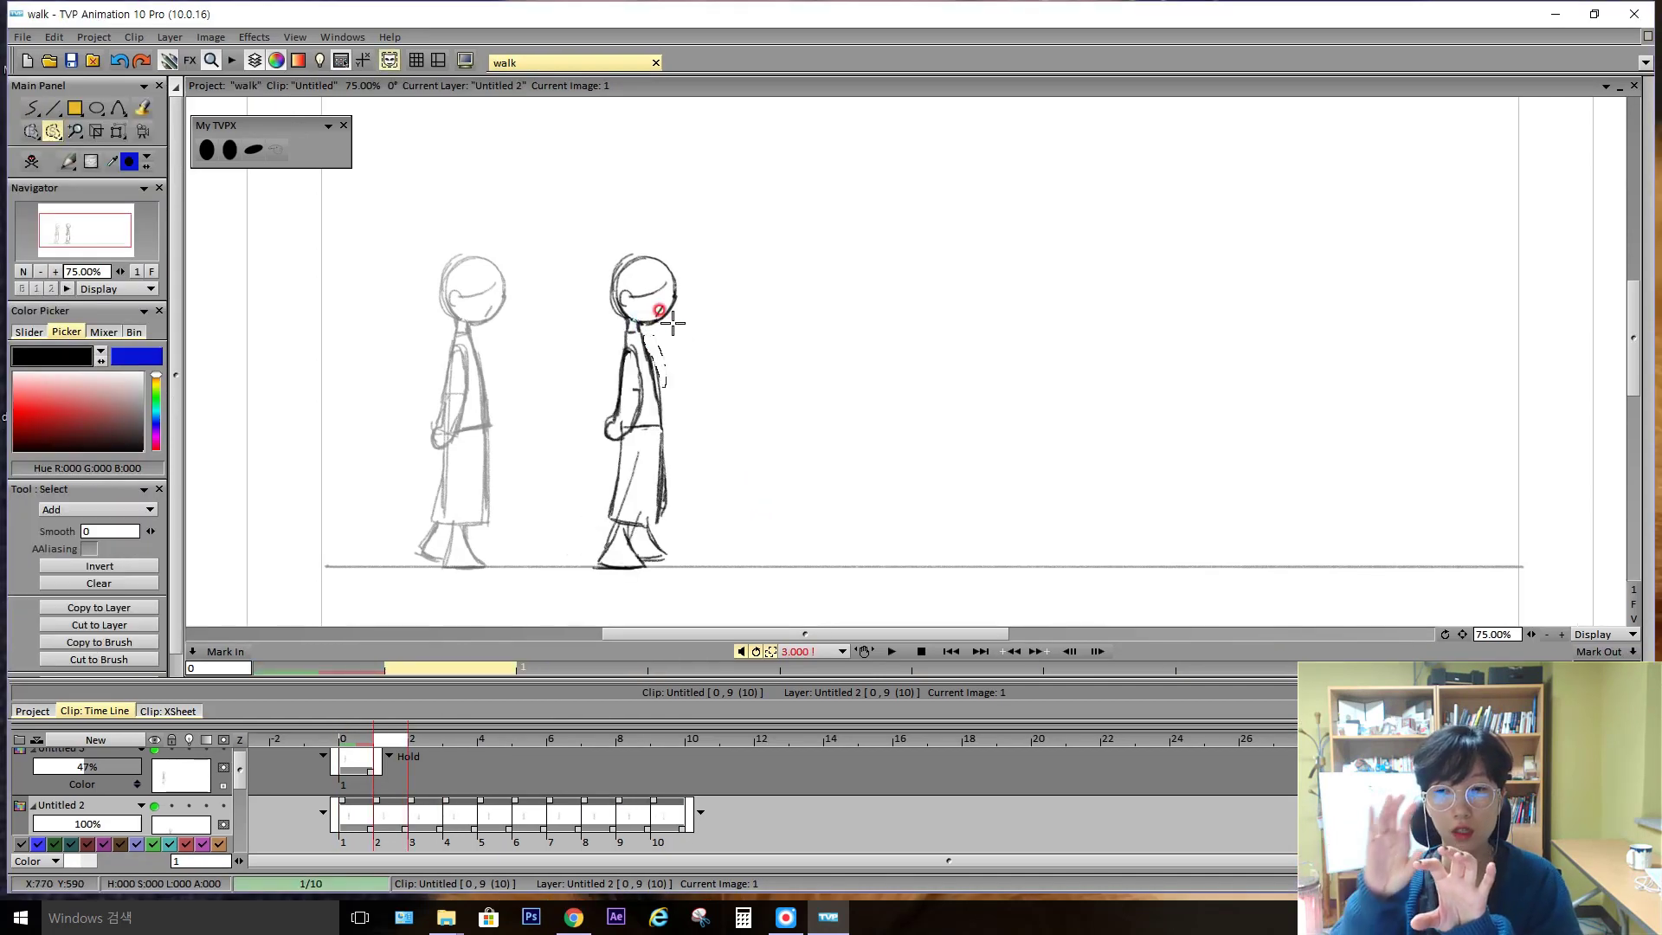
Lasso and rework the front neck and chest area on the second frame, flipping against the adjacent frames
left_click_drag(673, 323, 644, 336)
key("b")
key("Left")
key("Right")
key("s")
key("b")
key("Left")
key("Right")
key("Right")
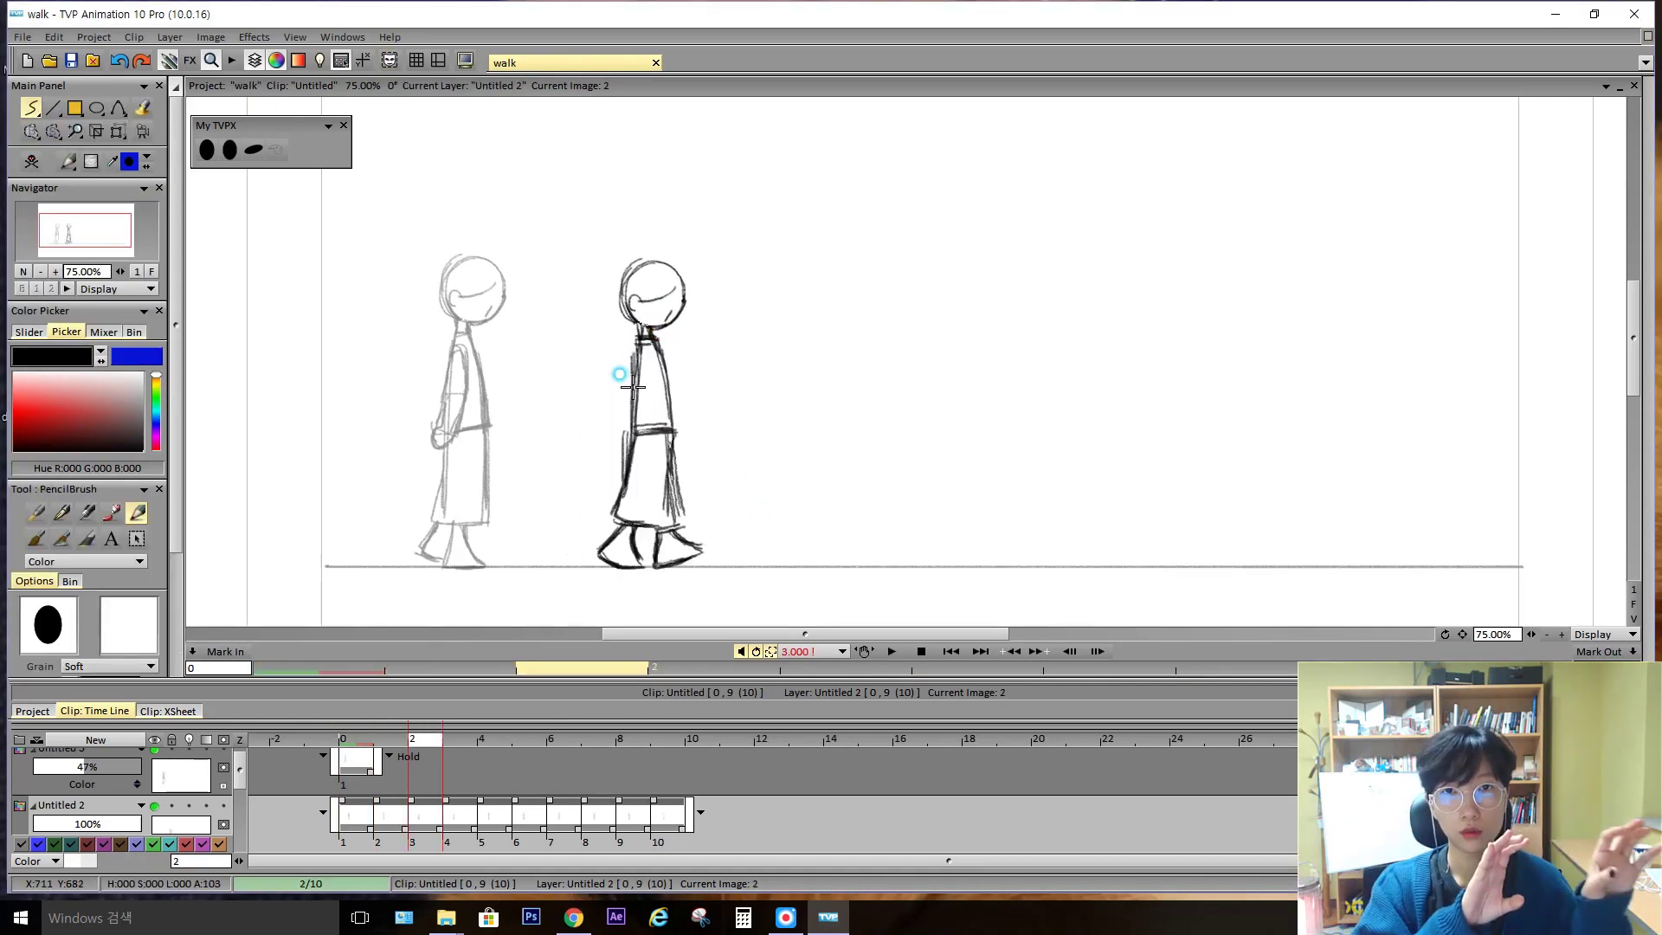
Flip forward to the sixth frame and back to the start to examine the torsos still lacking arms
key("Right")
key("Right")
key("Right")
key("Right")
key("Right")
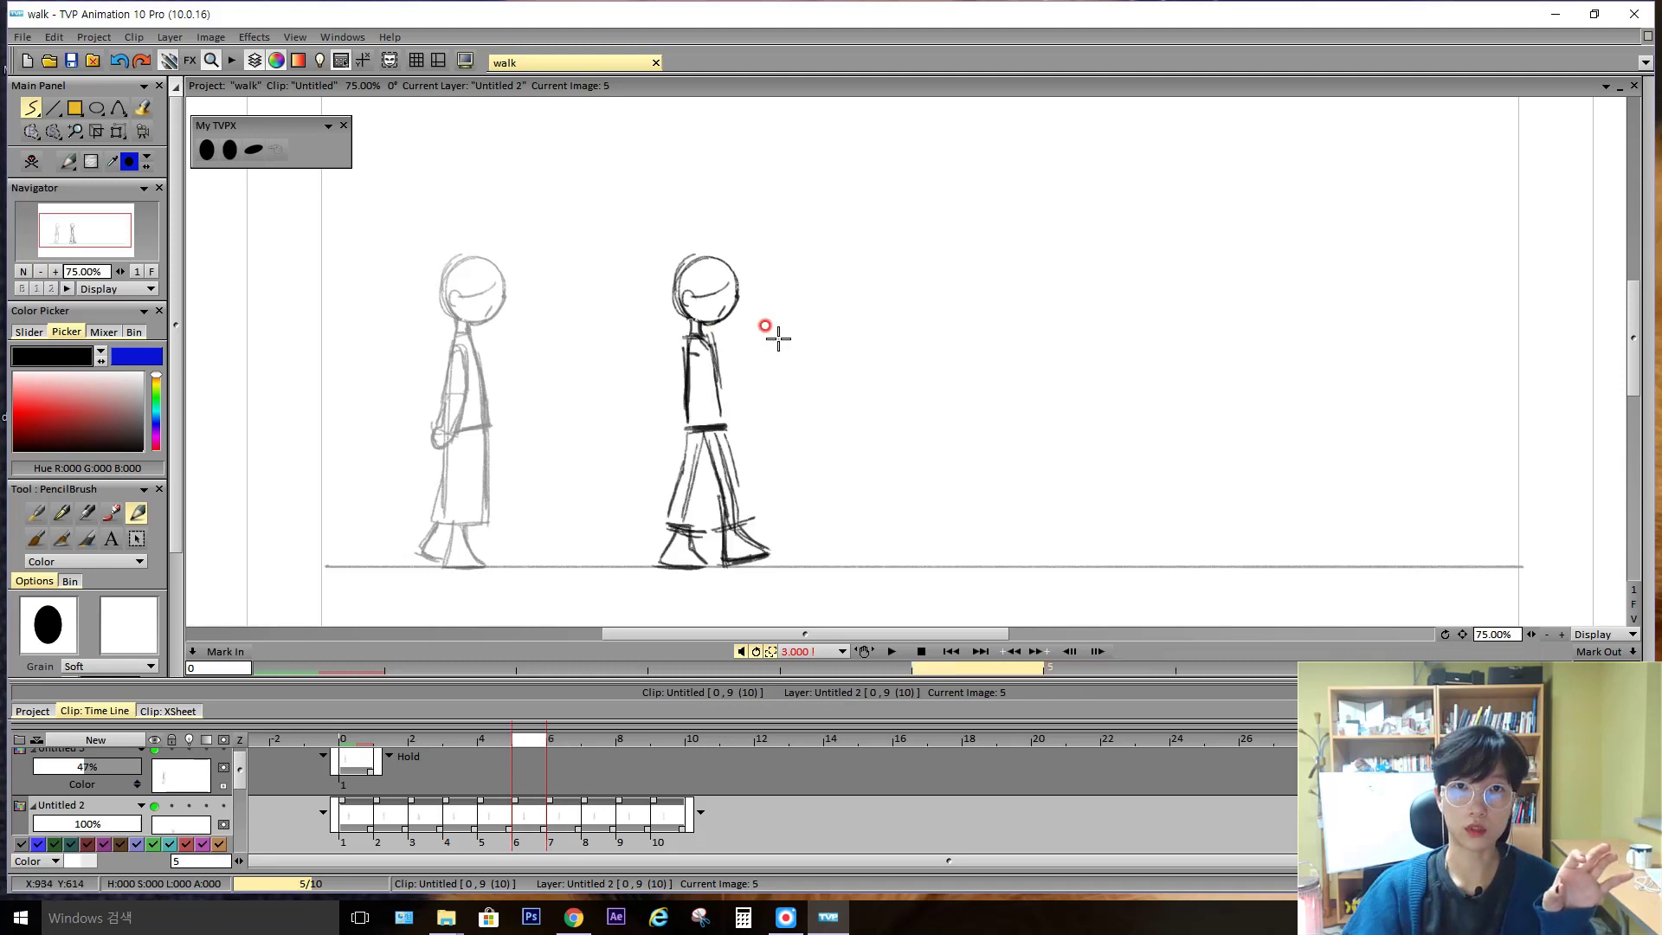
key("Left")
key("Left")
key("Left")
key("Left")
key("Left")
key("Left")
key("Left")
Sketch the arm on the third frame from the shoulder down, flipping against the second frame
key("Right")
key("Left")
key("Right")
key("Right")
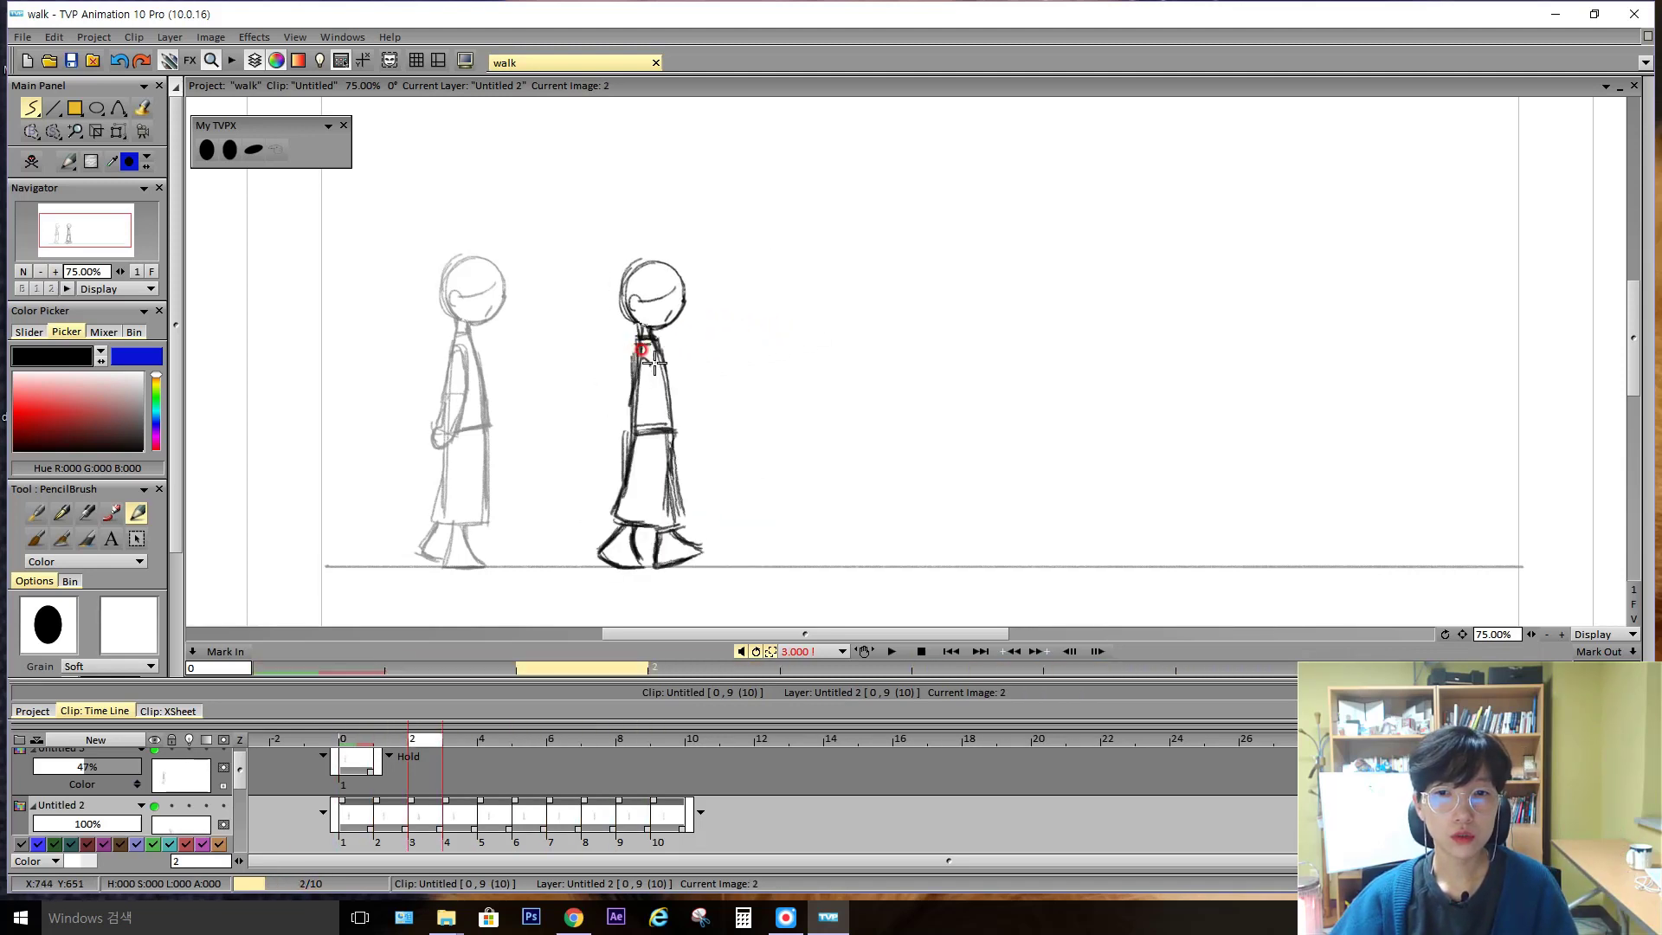
key("Left")
key("Left")
key("Right")
key("Right")
key("Left")
key("Right")
key("Right")
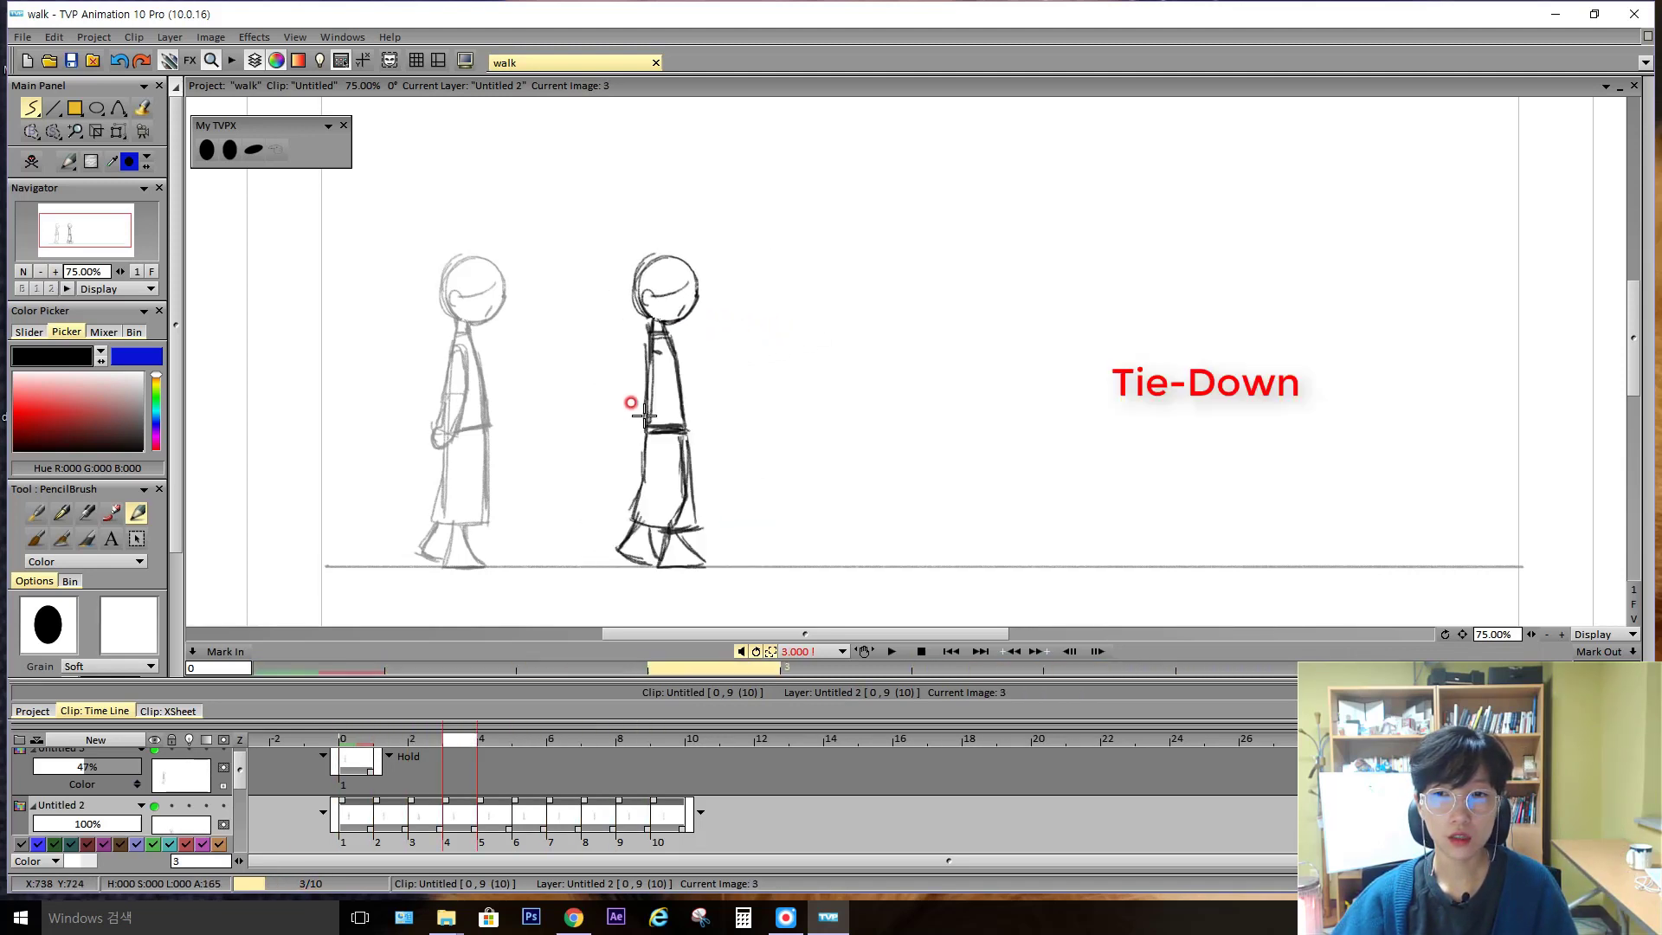
Sketch the sleeve and the hand held behind the back on the fourth frame
key("Left")
key("Right")
key("Left")
key("Right")
key("Right")
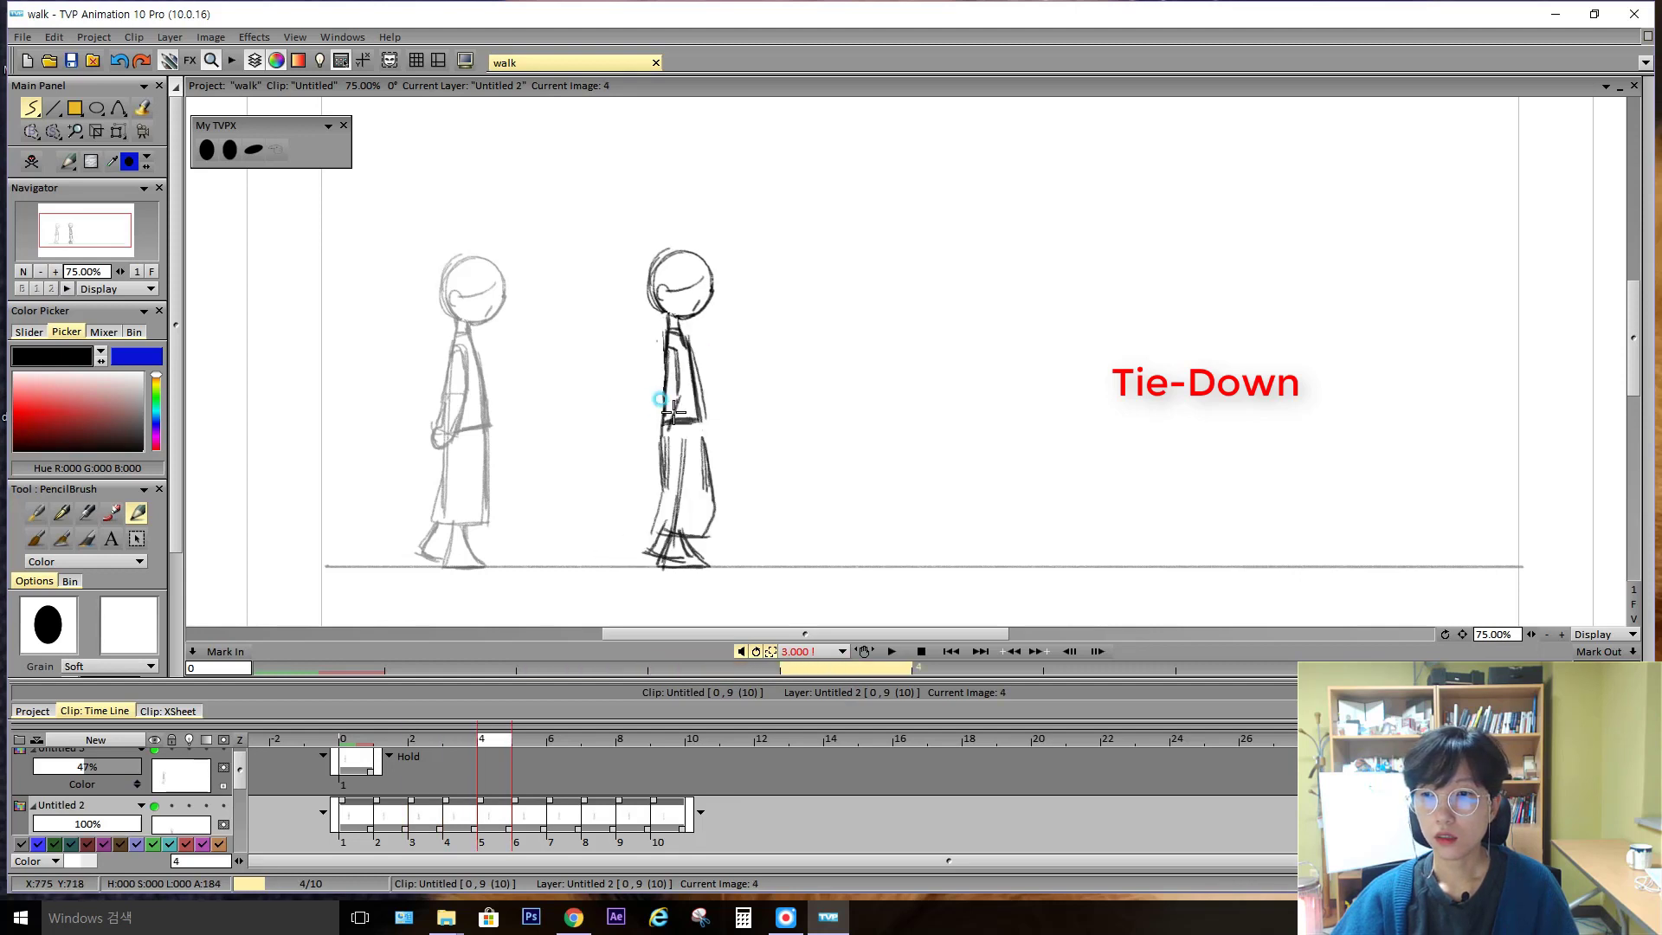
Sketch the arm and the hand behind the back on the fifth frame, flipping against the earlier frames
key("Left")
key("Left")
key("Right")
key("Right")
key("Left")
key("Left")
key("Left")
key("Left")
key("Left")
key("Right")
key("Right")
key("Right")
key("Right")
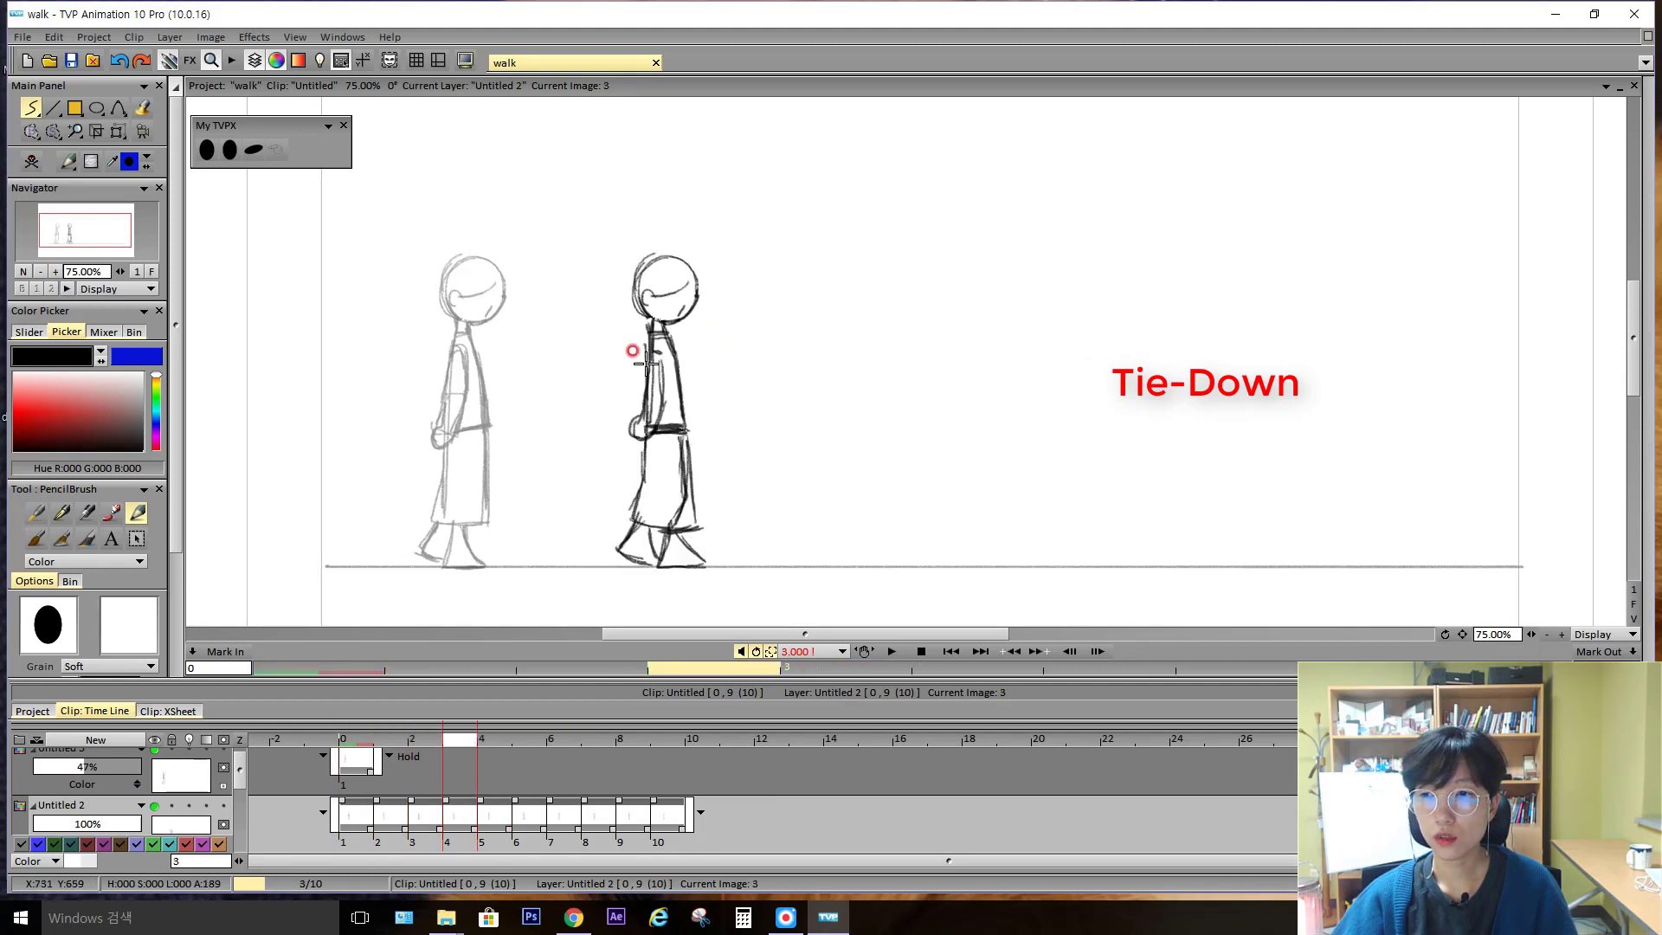
key("Right")
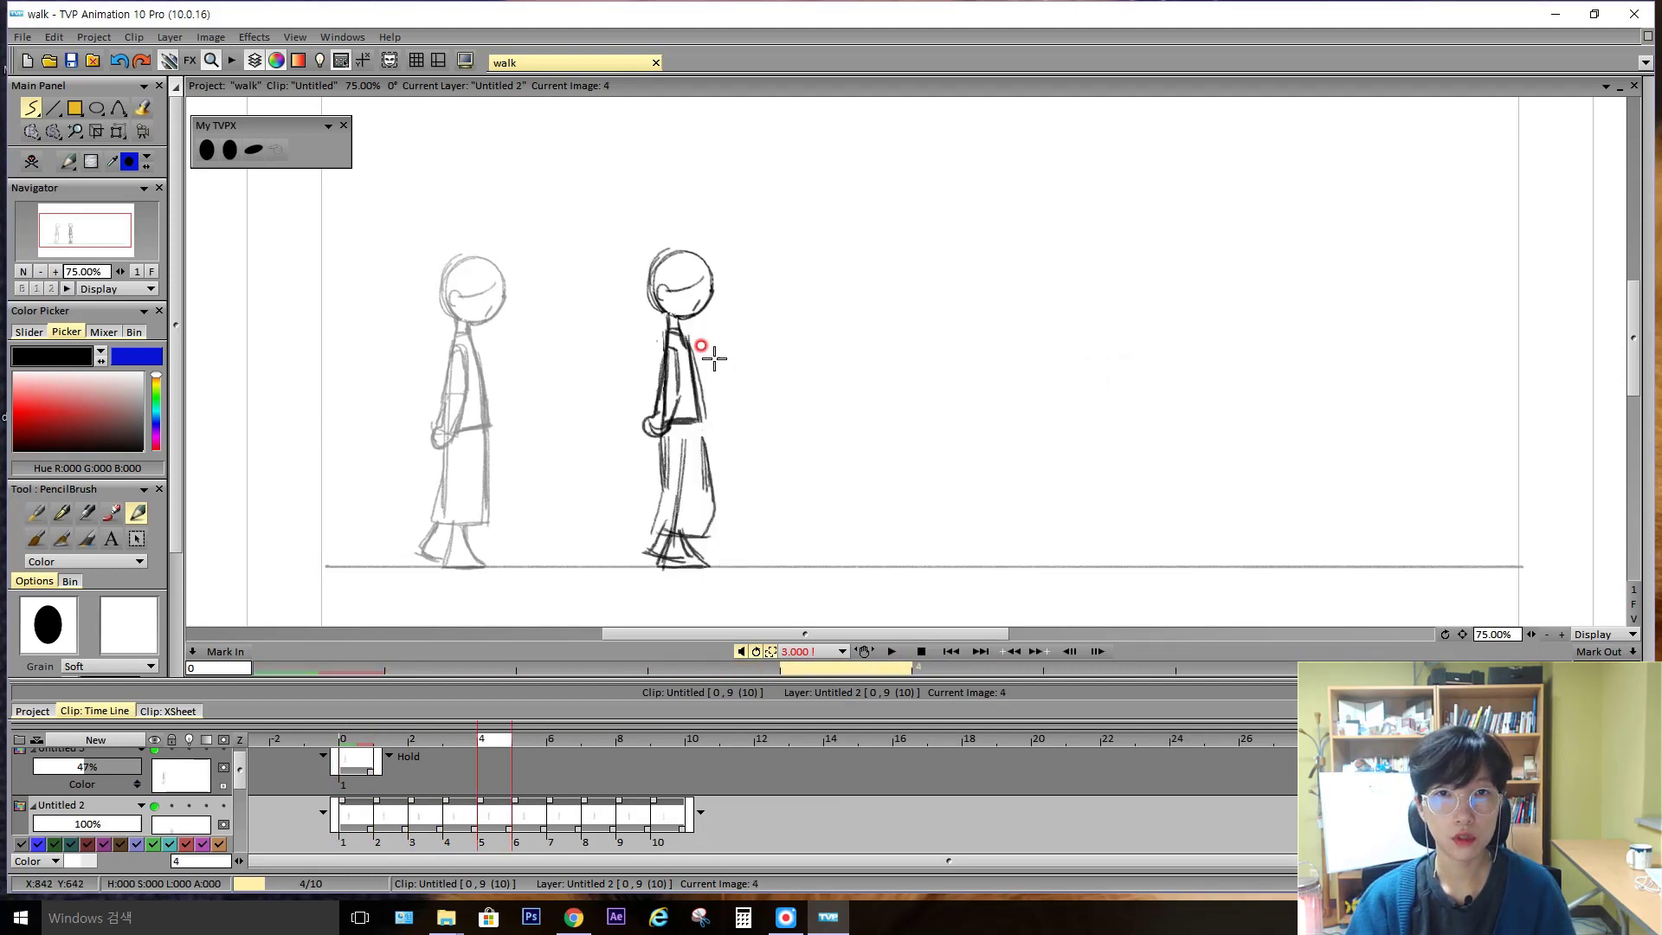
key("Right")
key("Right")
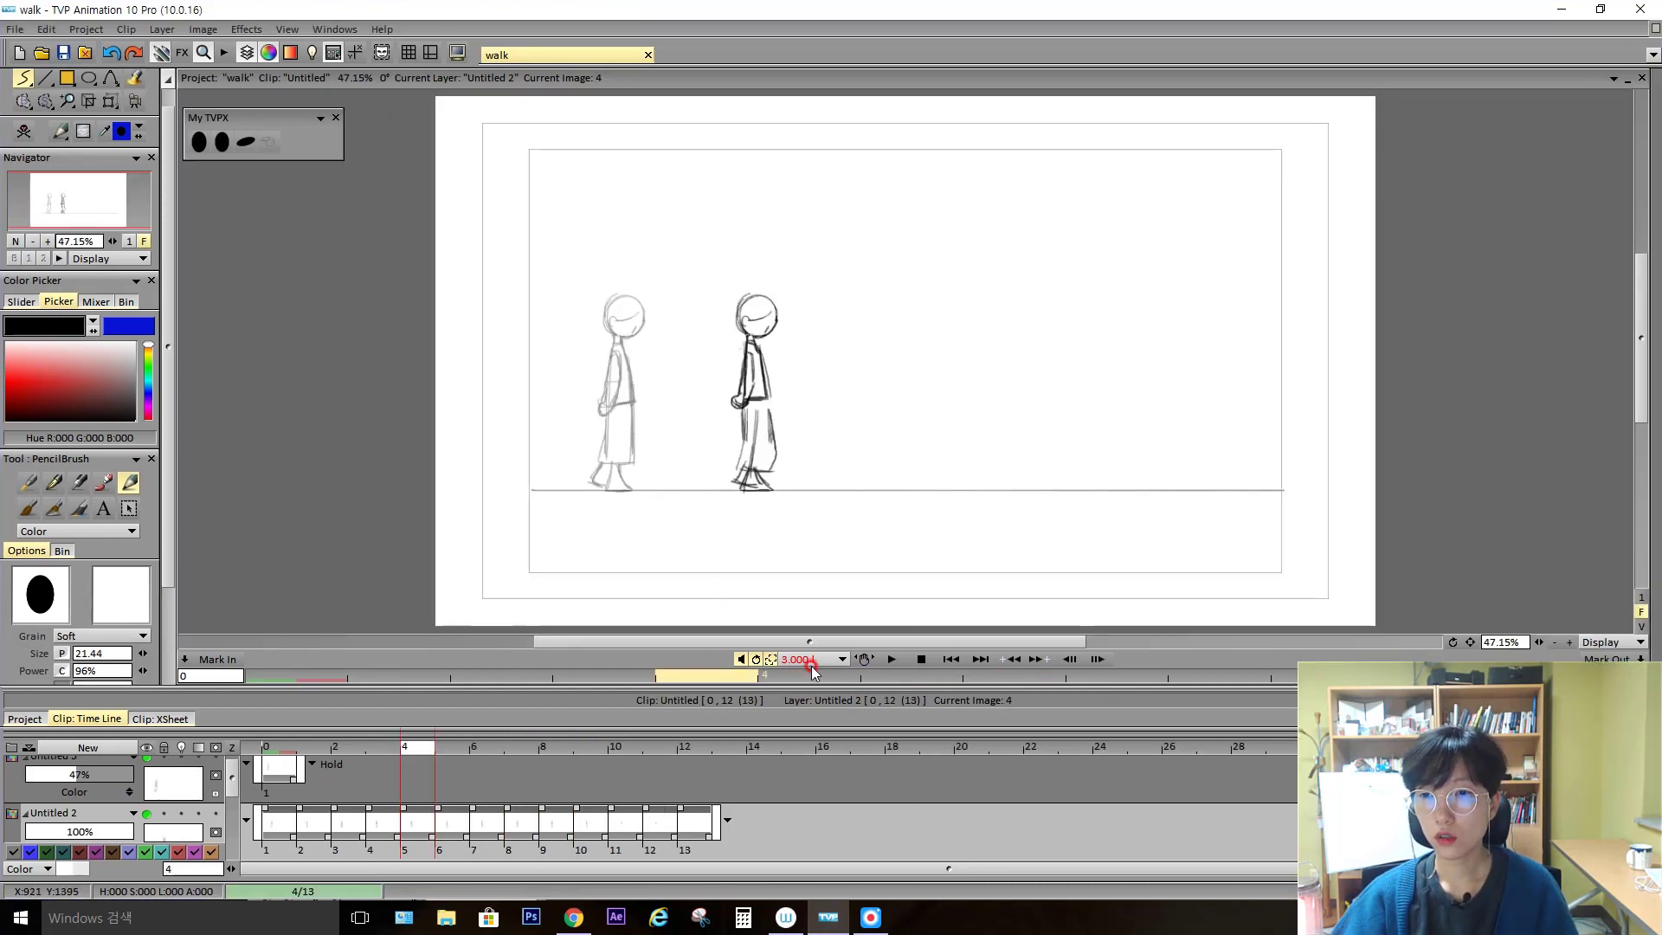
Set the playback frame rate to 24.00, preview the walk as a flip book at 3.00, and restore 24.00
left_click(841, 659)
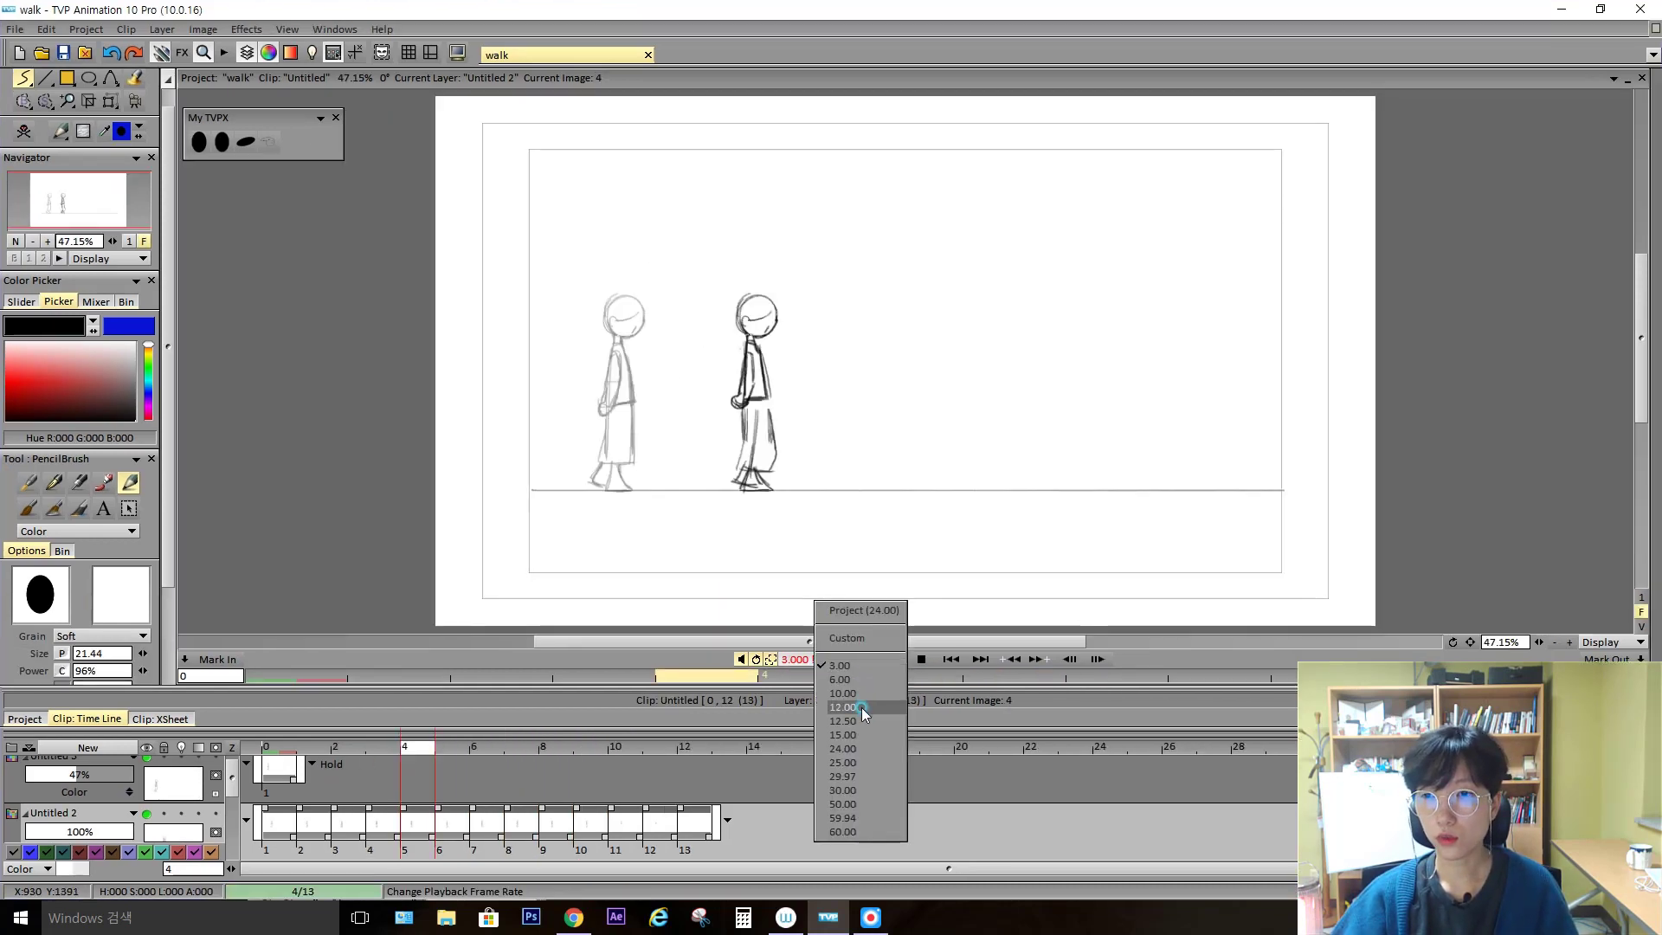
left_click(853, 749)
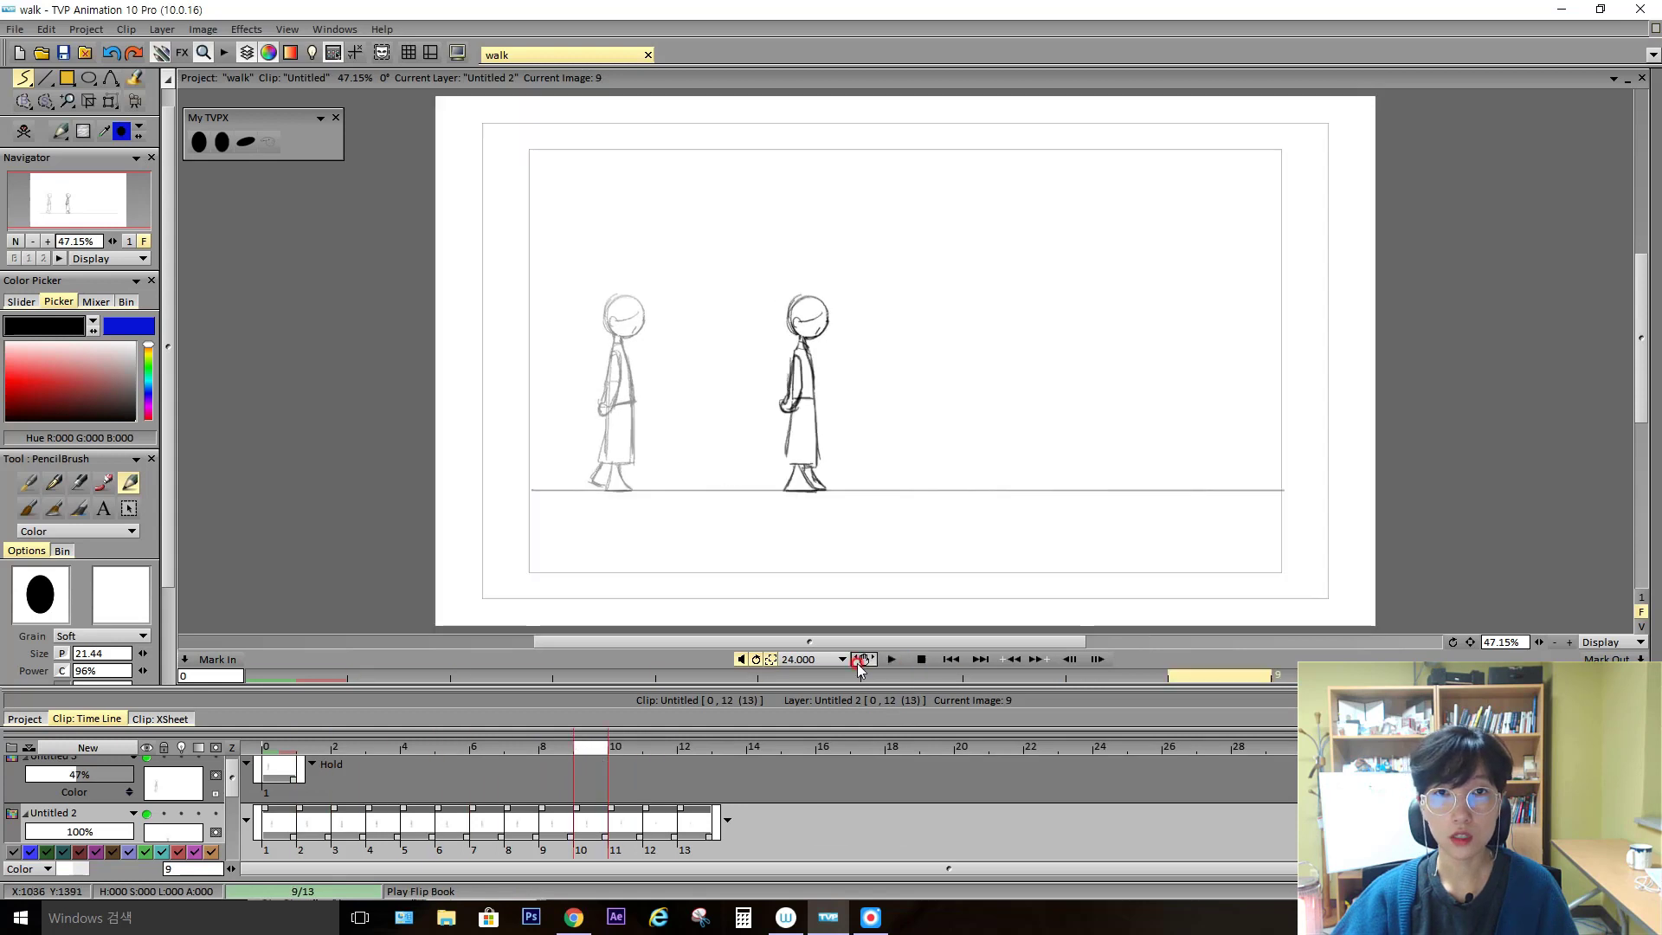
left_click(869, 662)
left_click(865, 578)
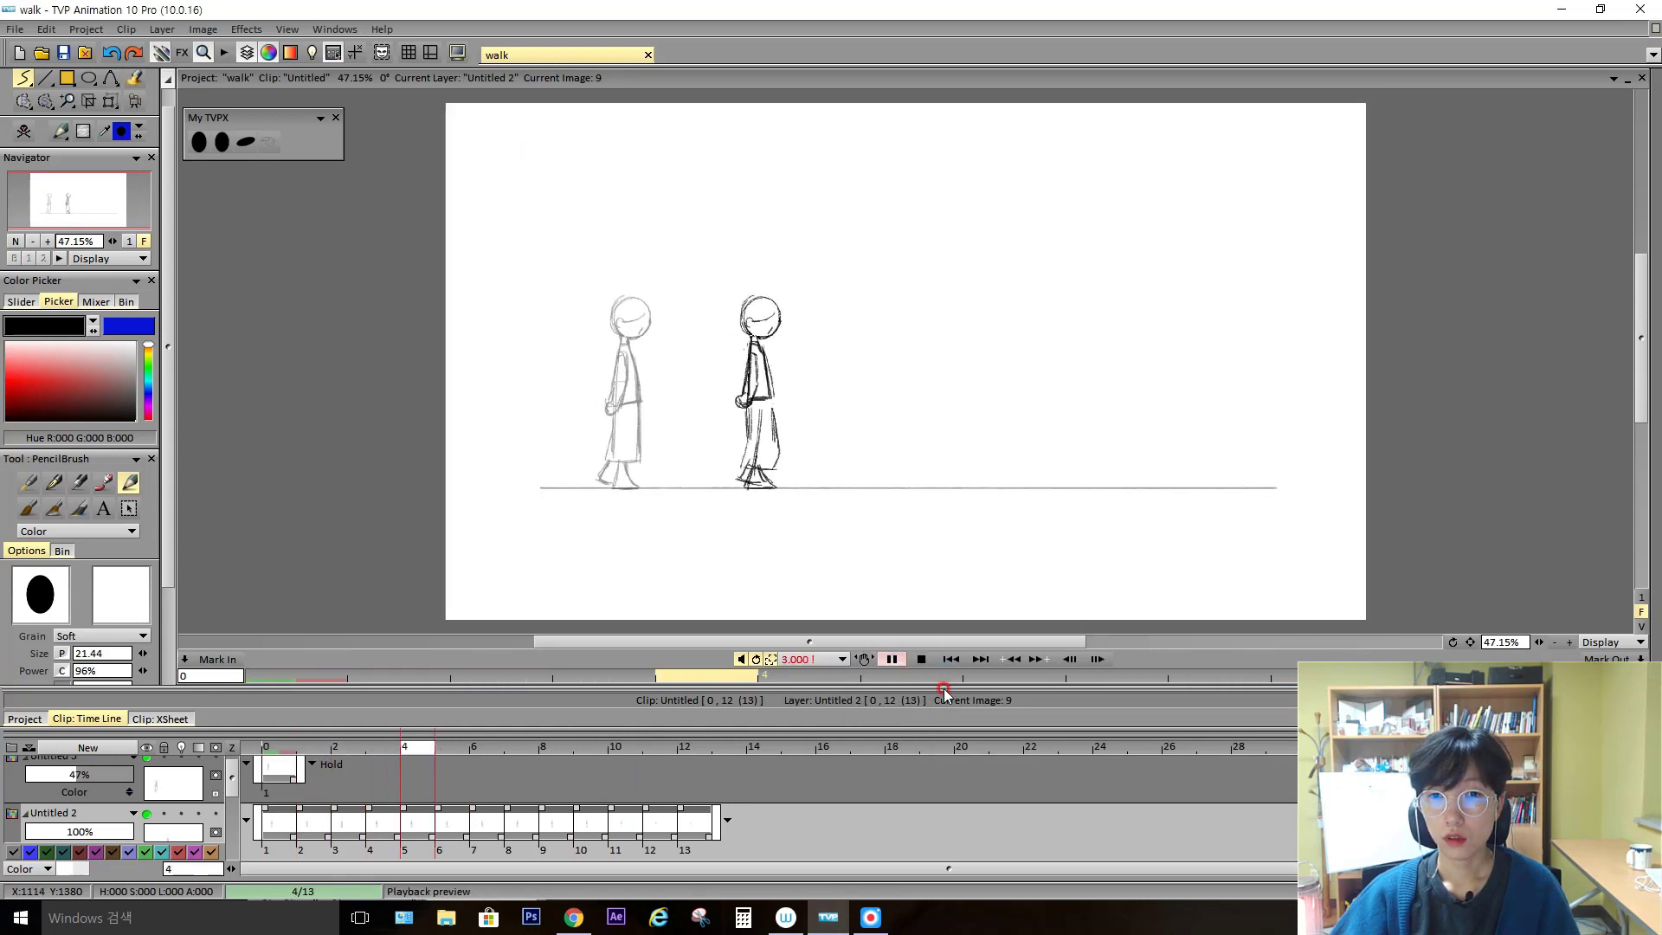
left_click(920, 658)
left_click(841, 659)
left_click(870, 746)
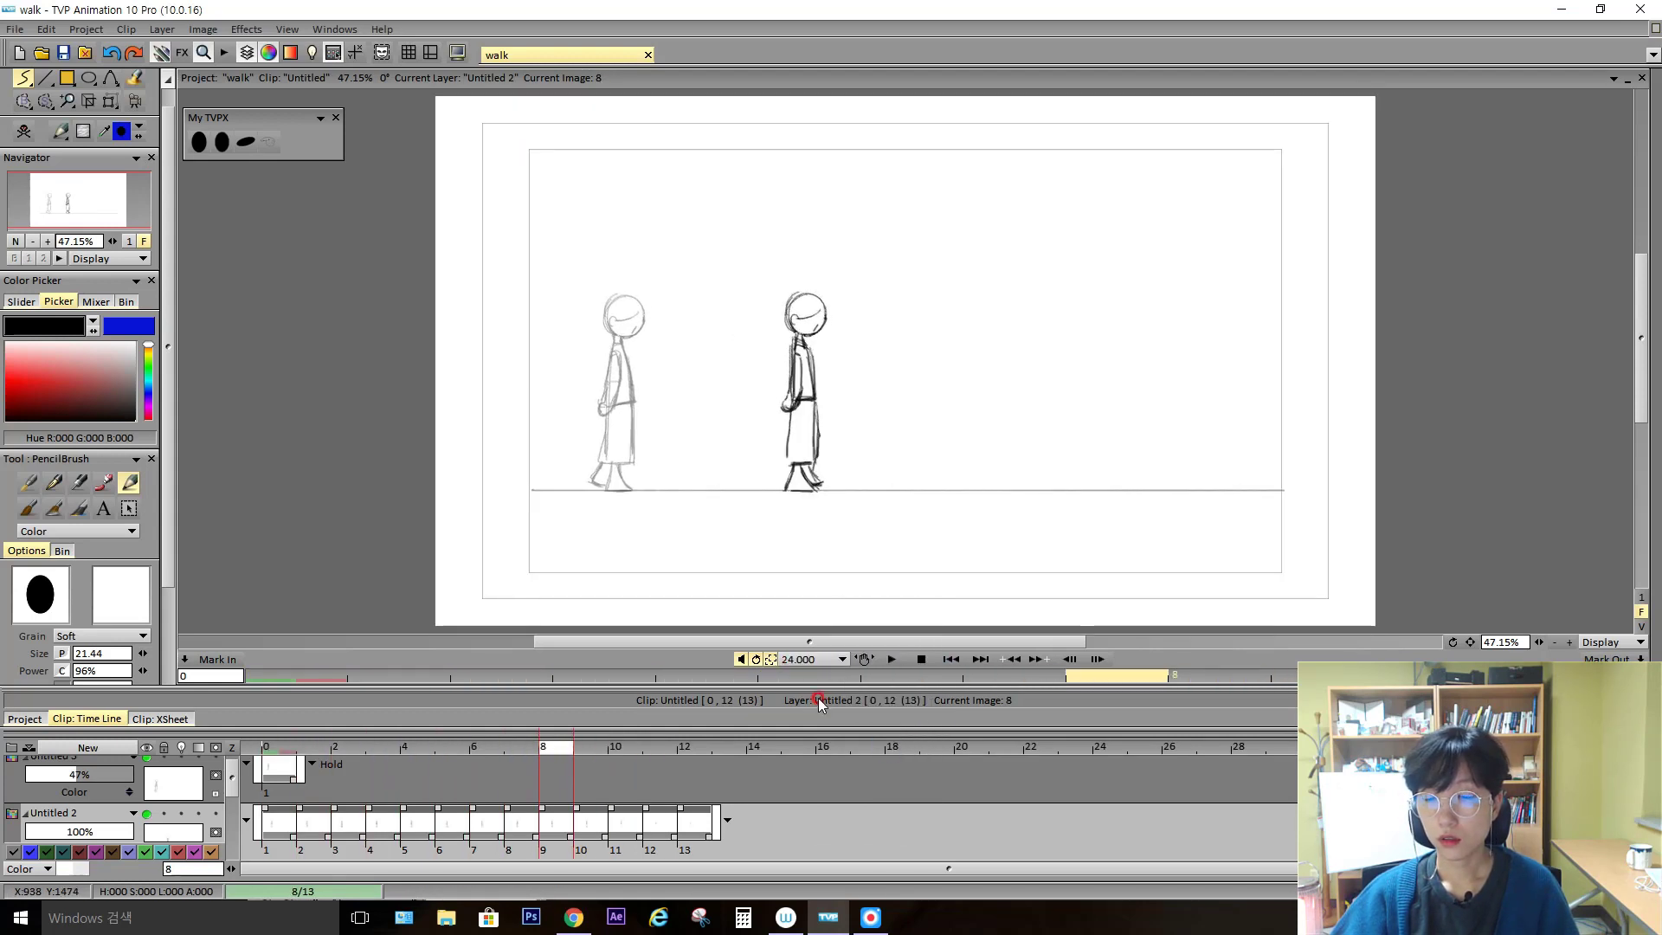
Enlarge the timeline, extend every drawing on the Untitled 2 layer to a 6-frame exposure, and play the walk
left_click_drag(819, 687, 819, 569)
left_click(463, 712)
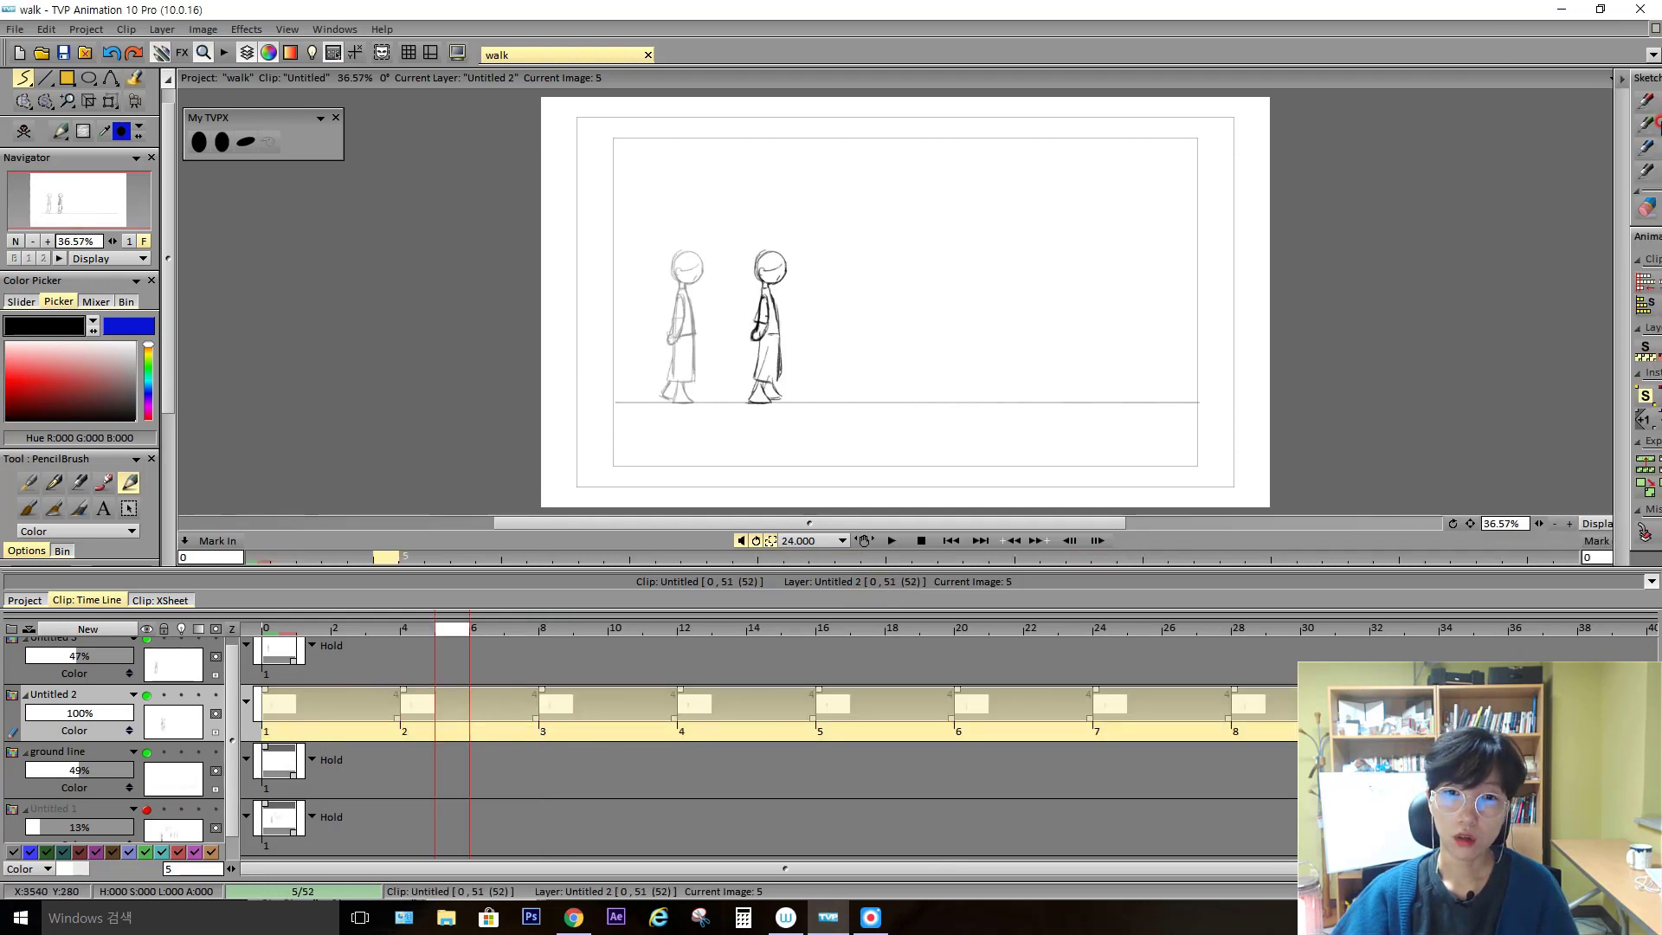
mouse_move(1653, 389)
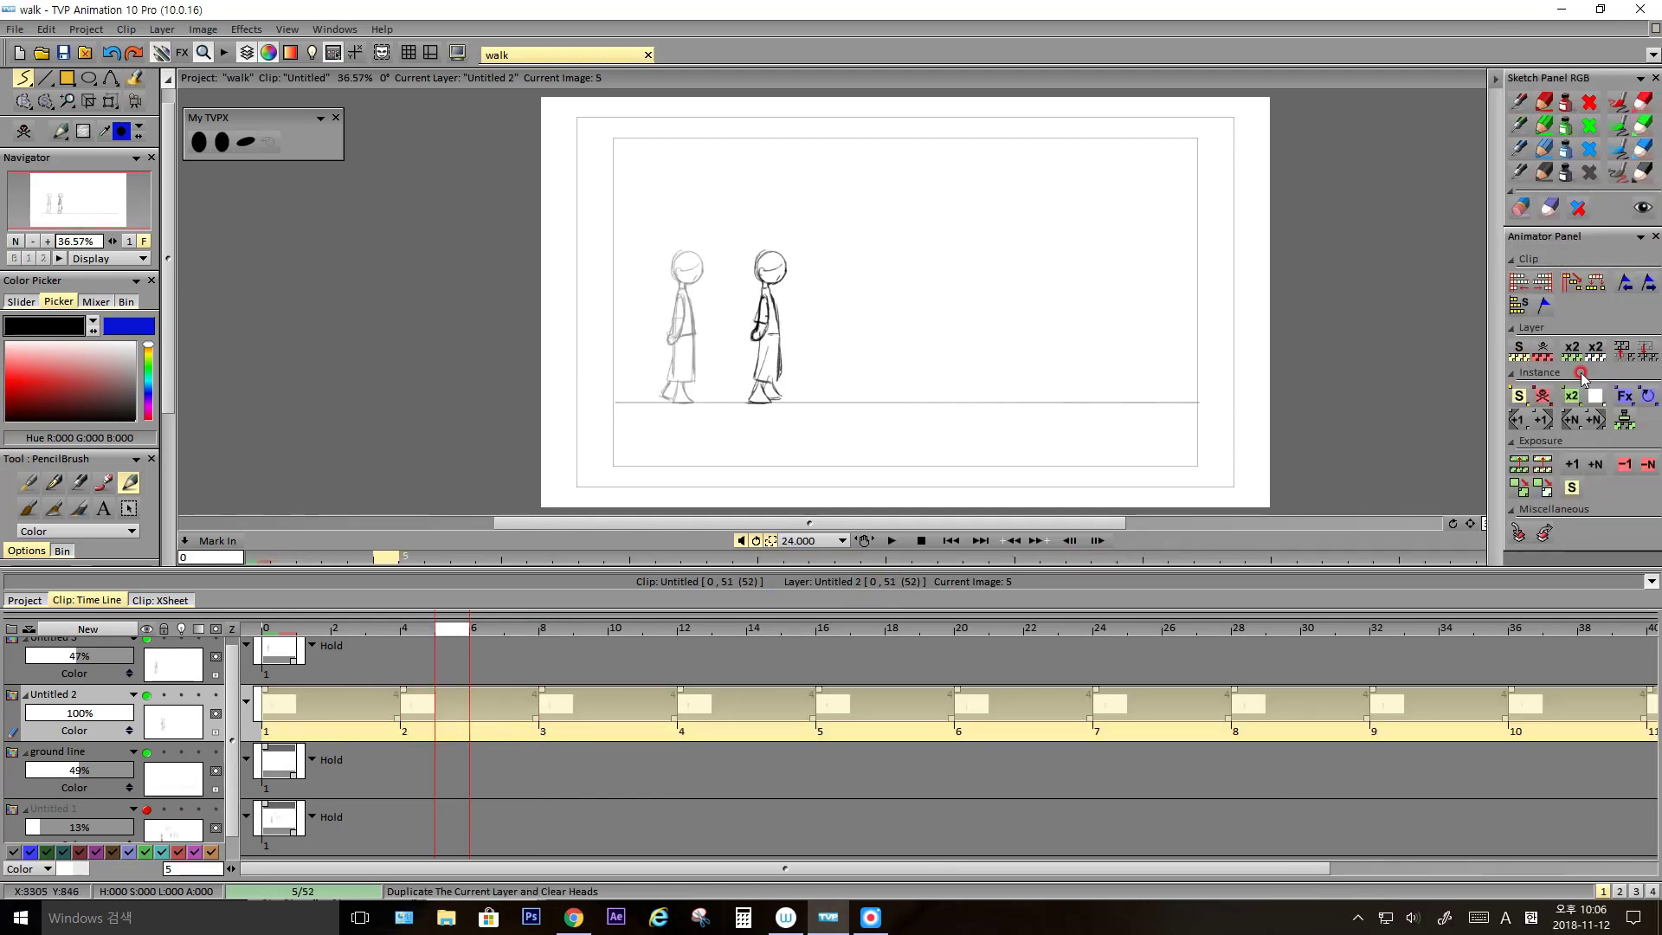
left_click(1578, 465)
left_click(1579, 466)
left_click(882, 541)
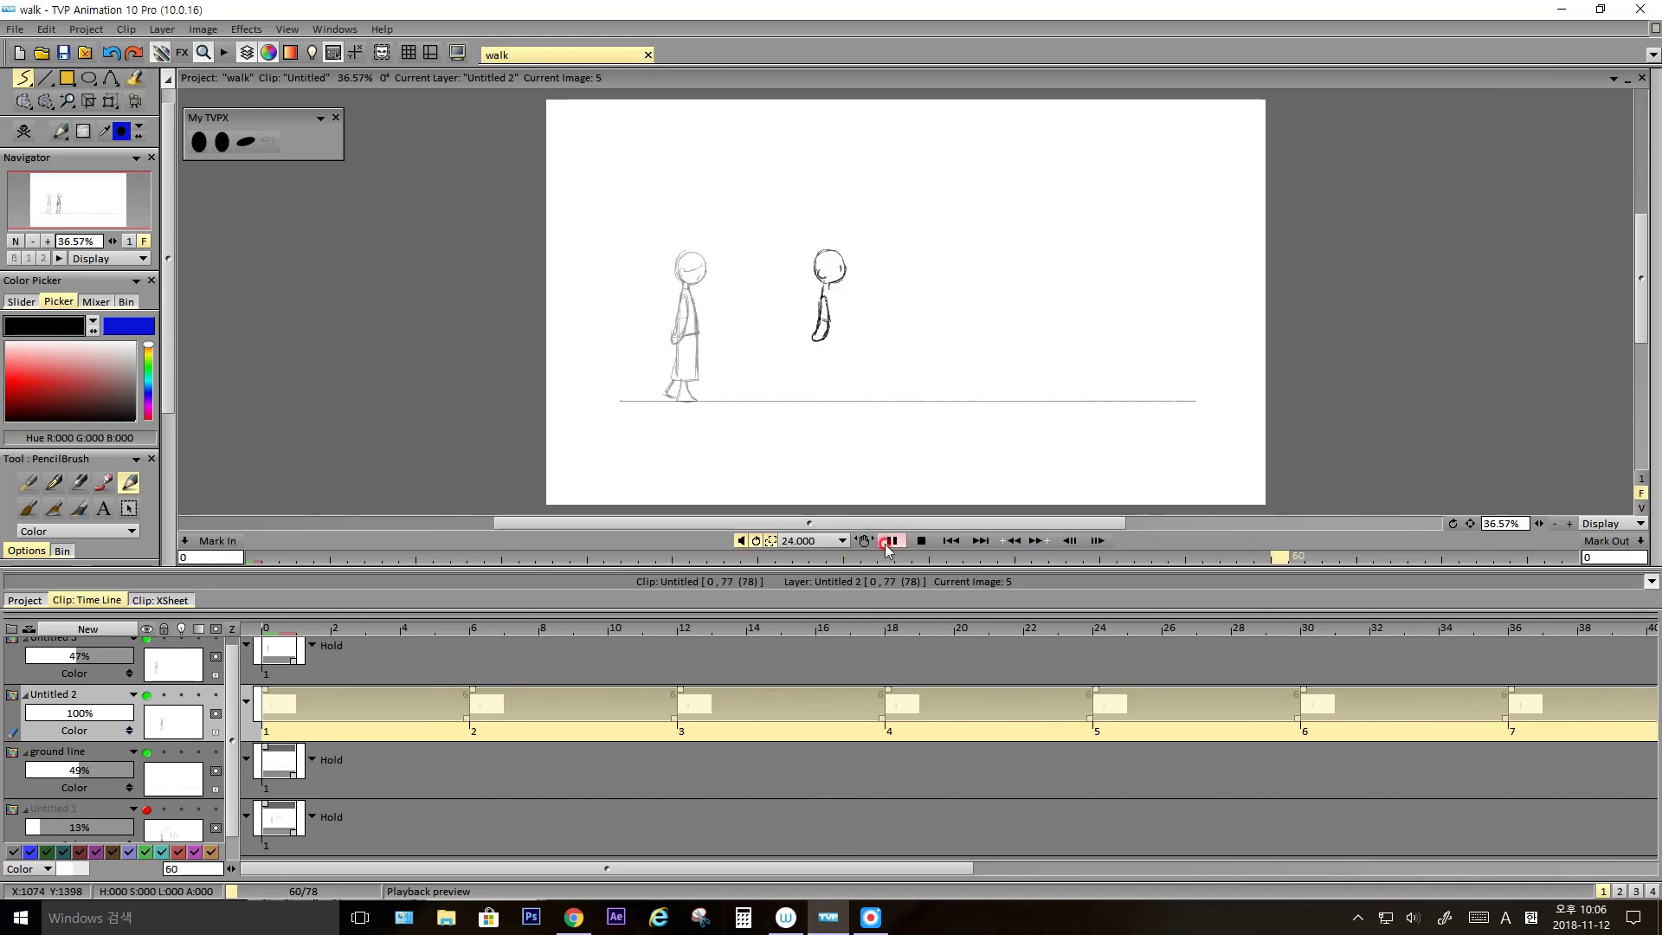
left_click(920, 540)
Lengthen the tenth drawing's hold to 10 frames and the eleventh's to 14 frames, and preview the walk
left_click_drag(1030, 716, 1511, 740)
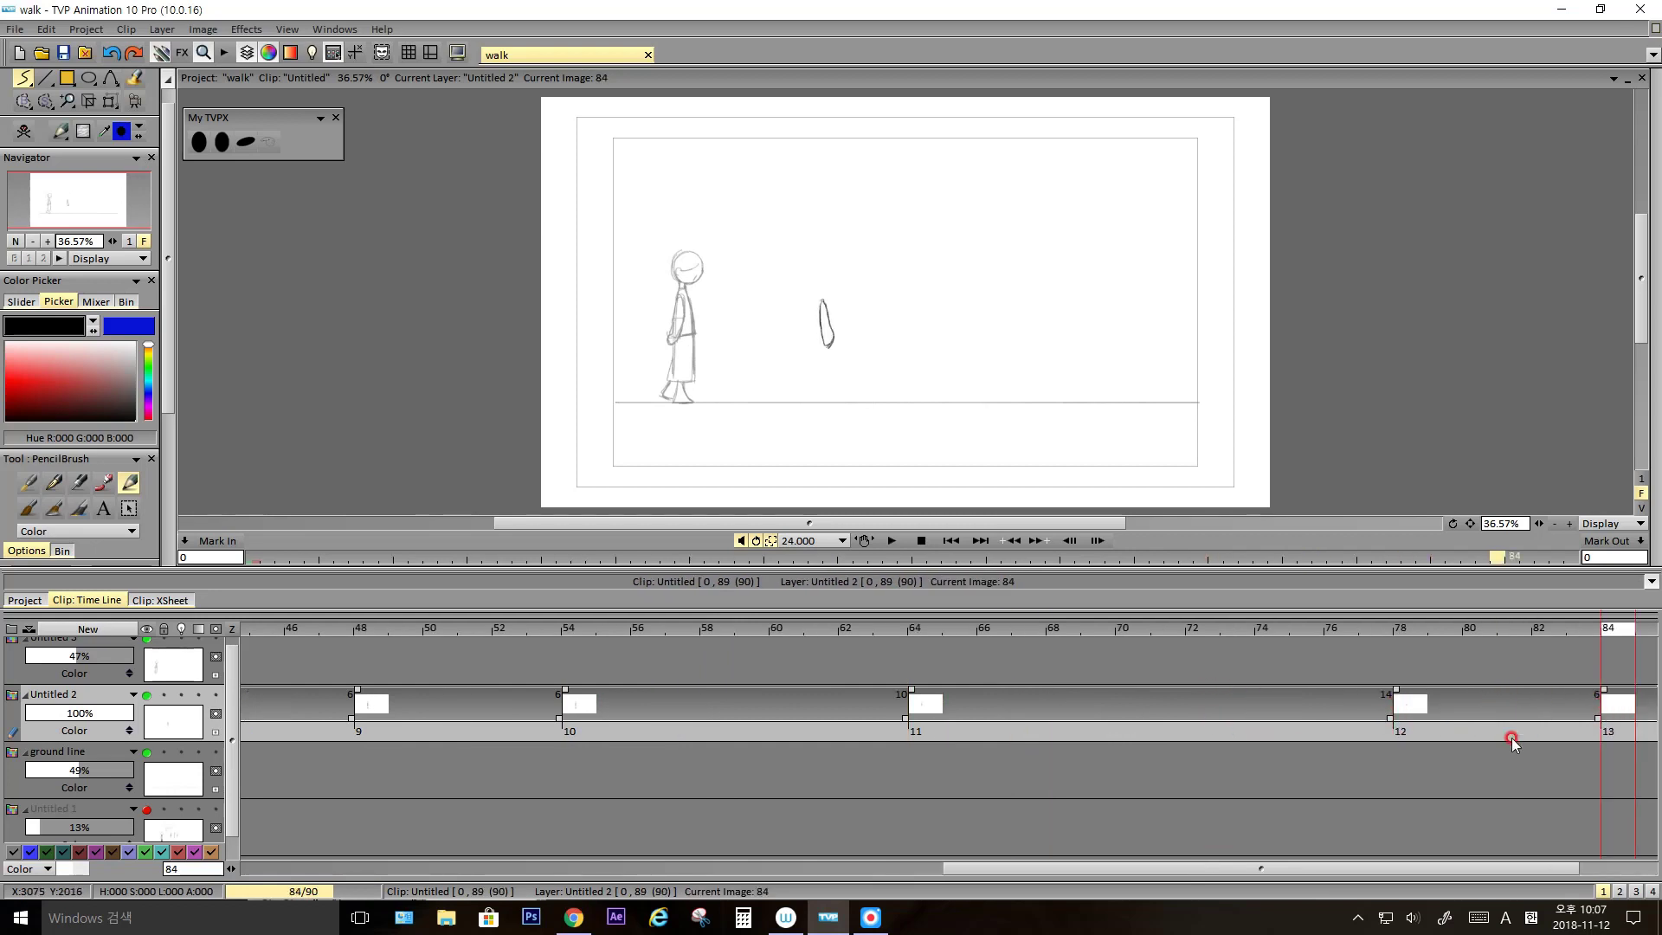
key("Right")
key("Left")
left_click(895, 541)
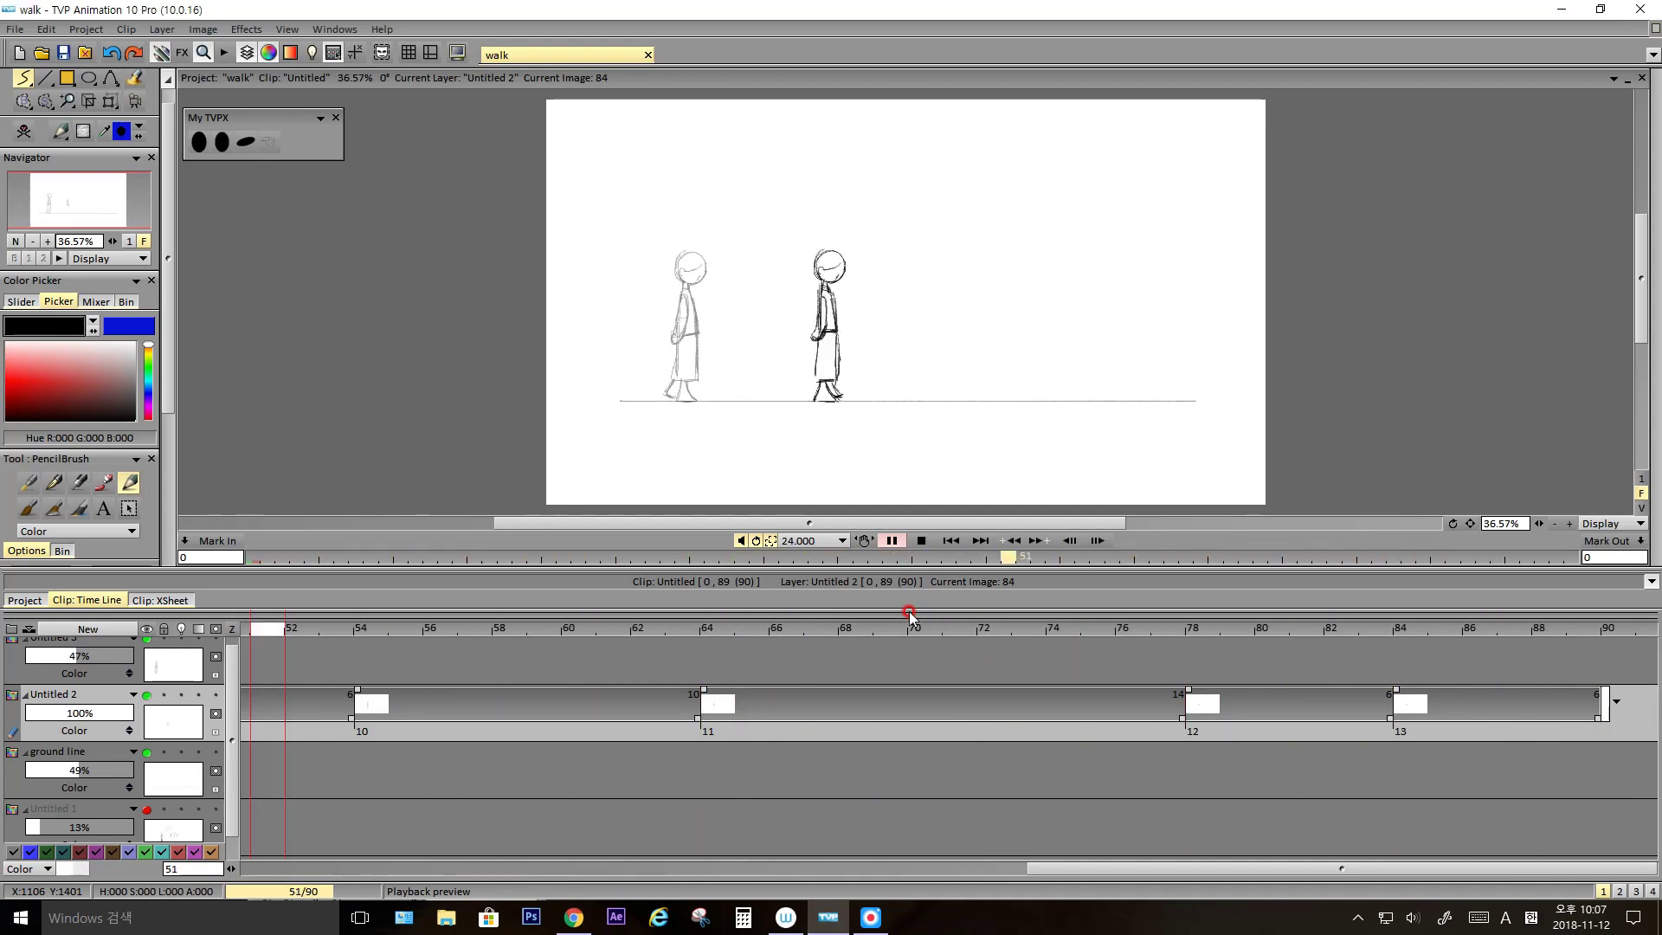
left_click(946, 560)
Shorten the third drawing's exposure on the Untitled 2 layer to 4 frames and play back the walk
left_click_drag(1028, 872, 458, 854)
left_click(420, 737)
key("Left")
key("Left")
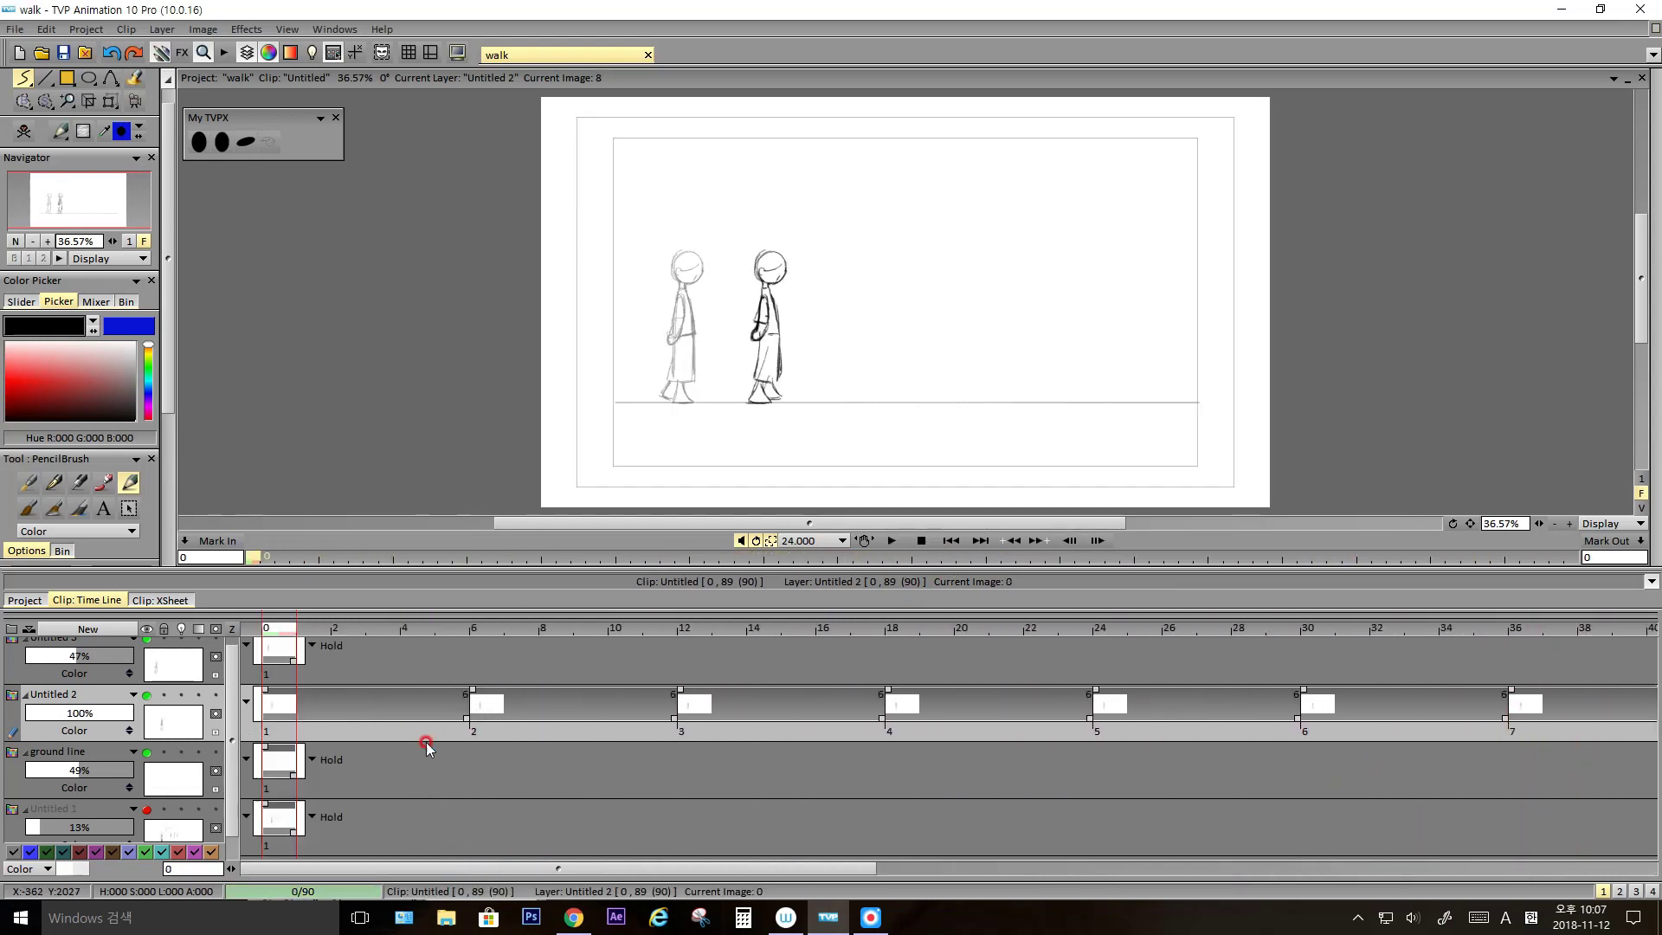
key("Left")
key("Right")
key("Right")
key("Right")
key("Left")
key("Right")
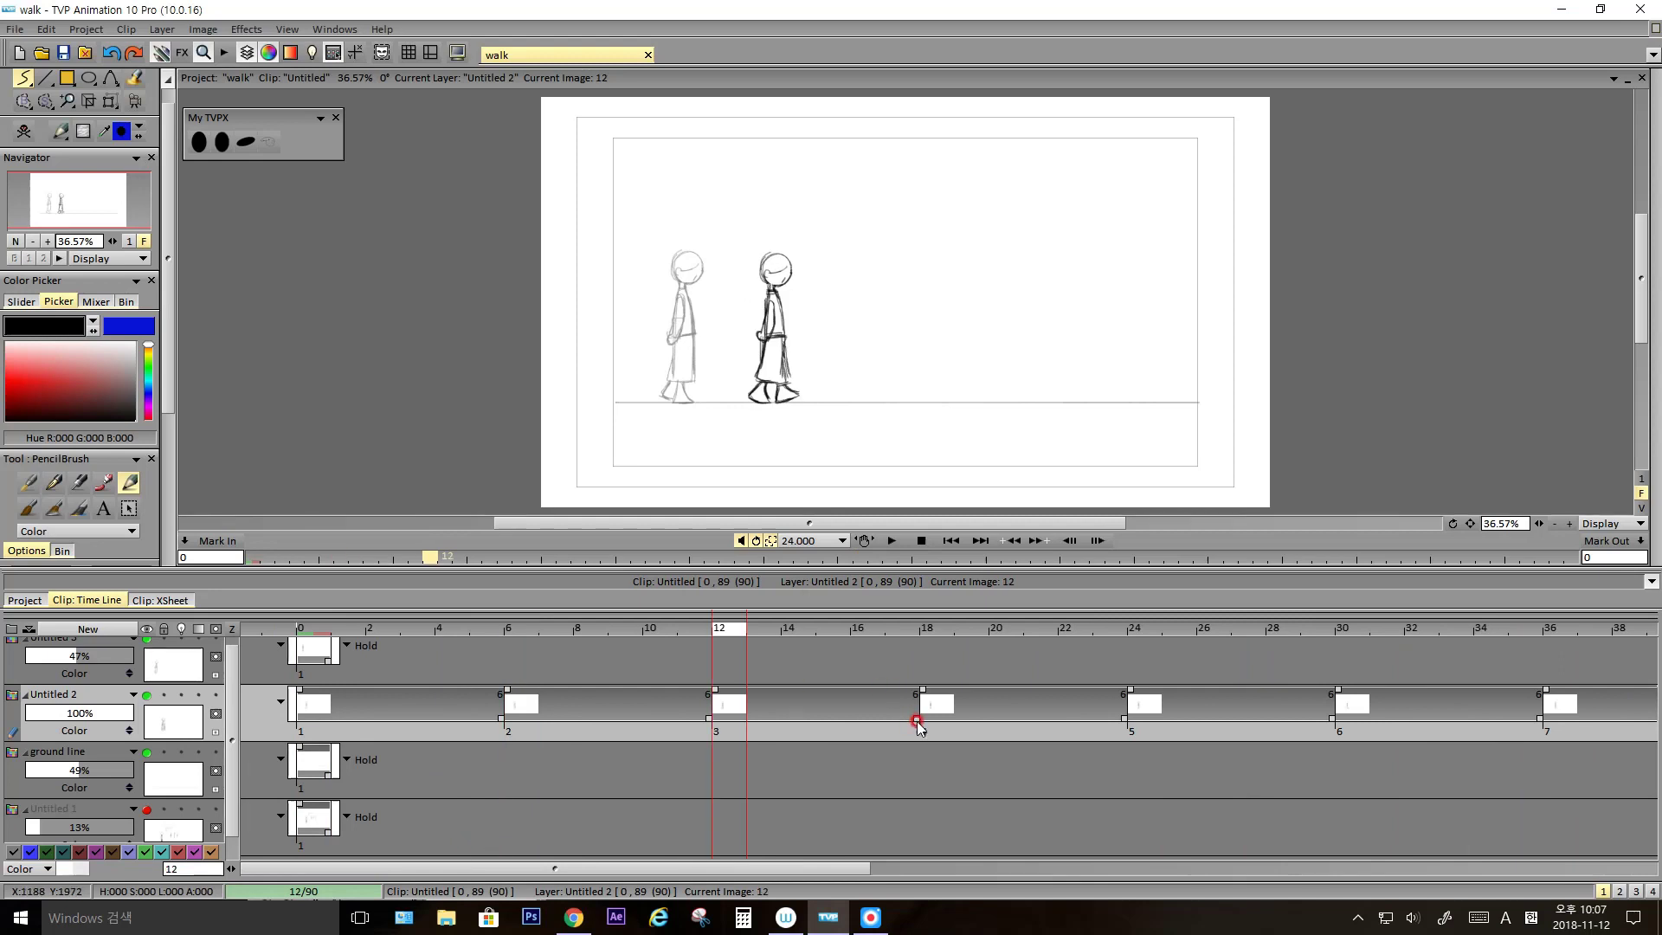
left_click_drag(917, 718, 877, 716)
left_click(891, 540)
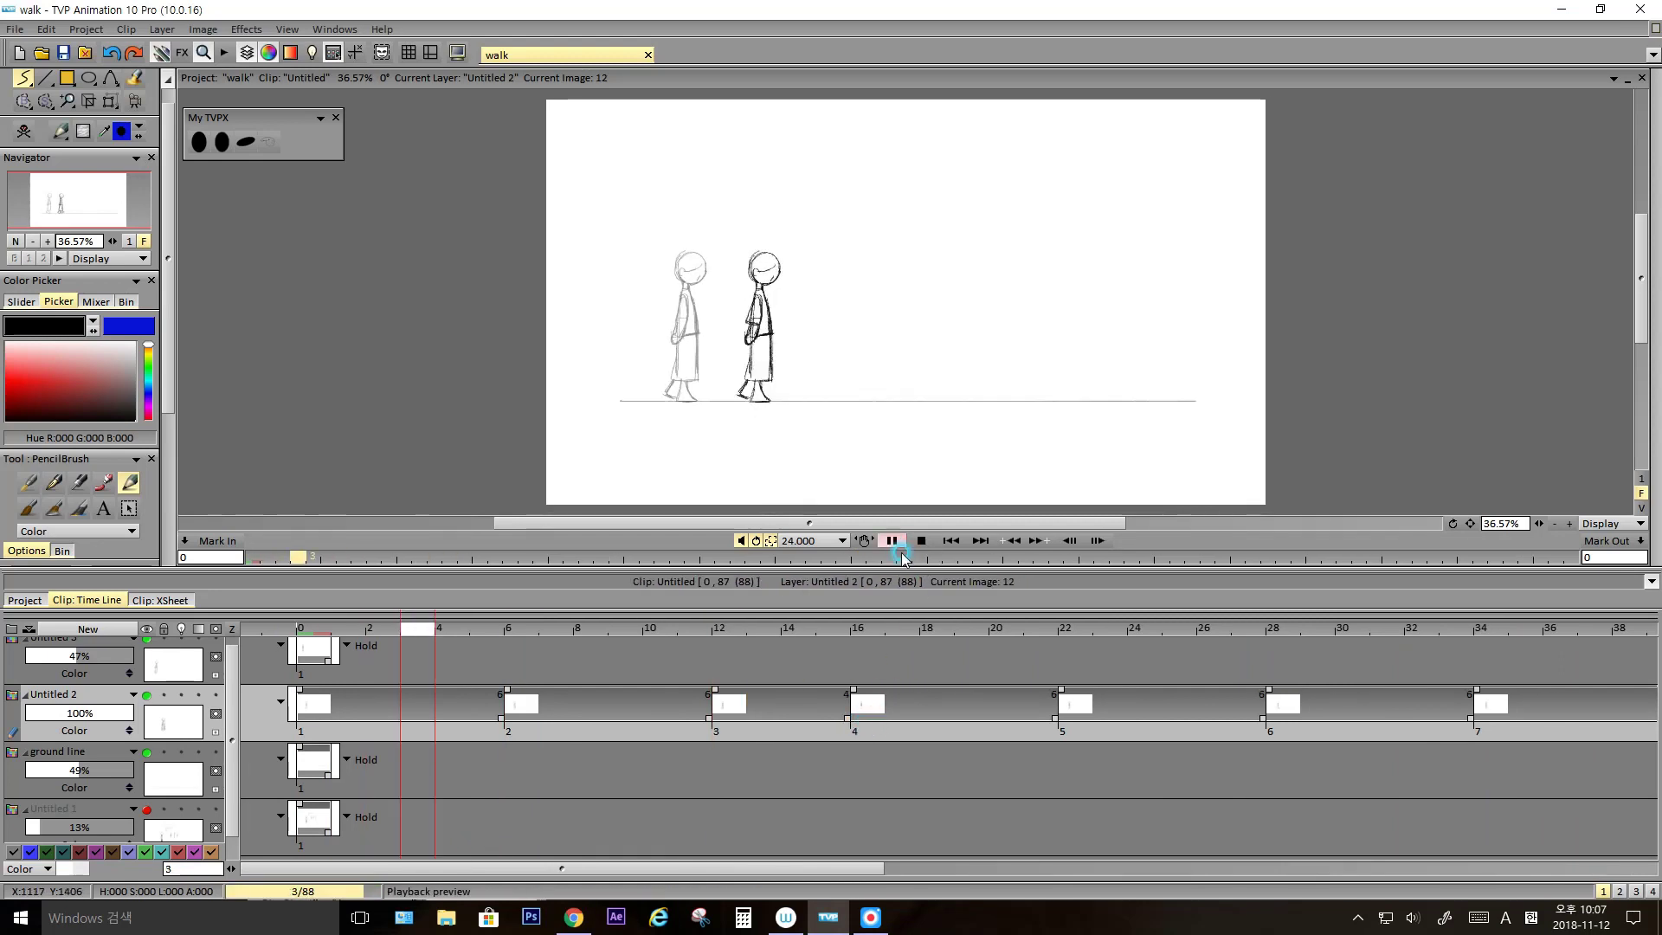
left_click(922, 540)
Shorten the eighth drawing's exposure to 4 frames, flip to the tenth drawing and play back the walk
key("Left")
key("Left")
key("Left")
key("Left")
key("Left")
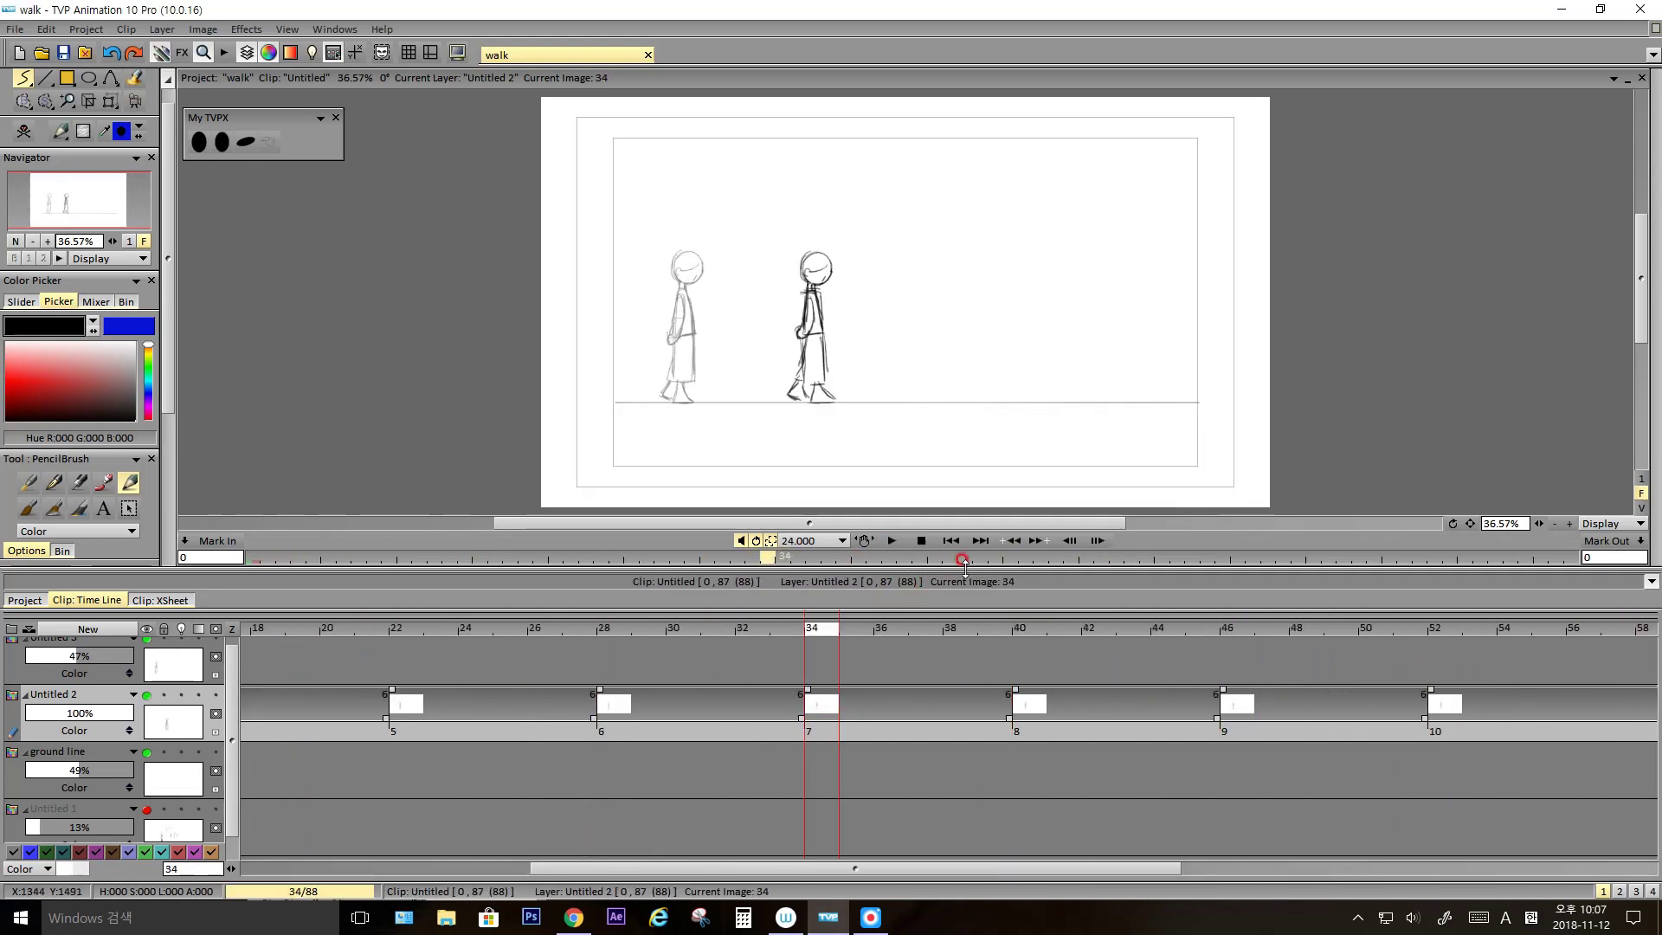
key("Right")
key("Right")
key("Right")
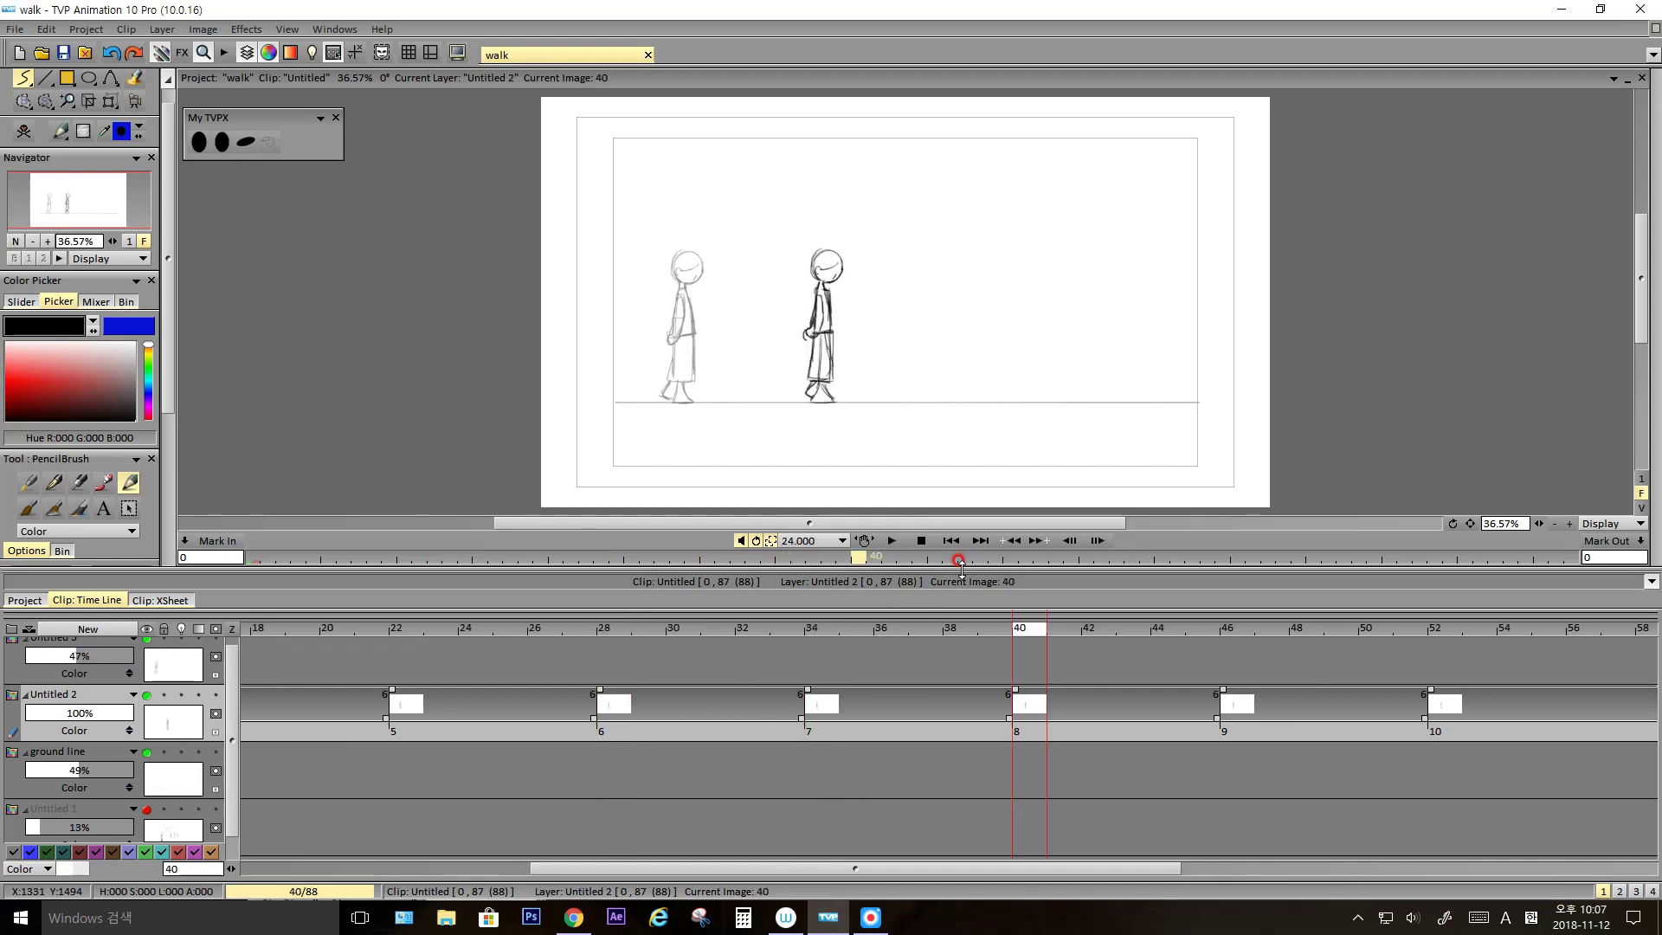
key("Left")
key("Right")
left_click_drag(1216, 719, 1148, 725)
key("Right")
key("Right")
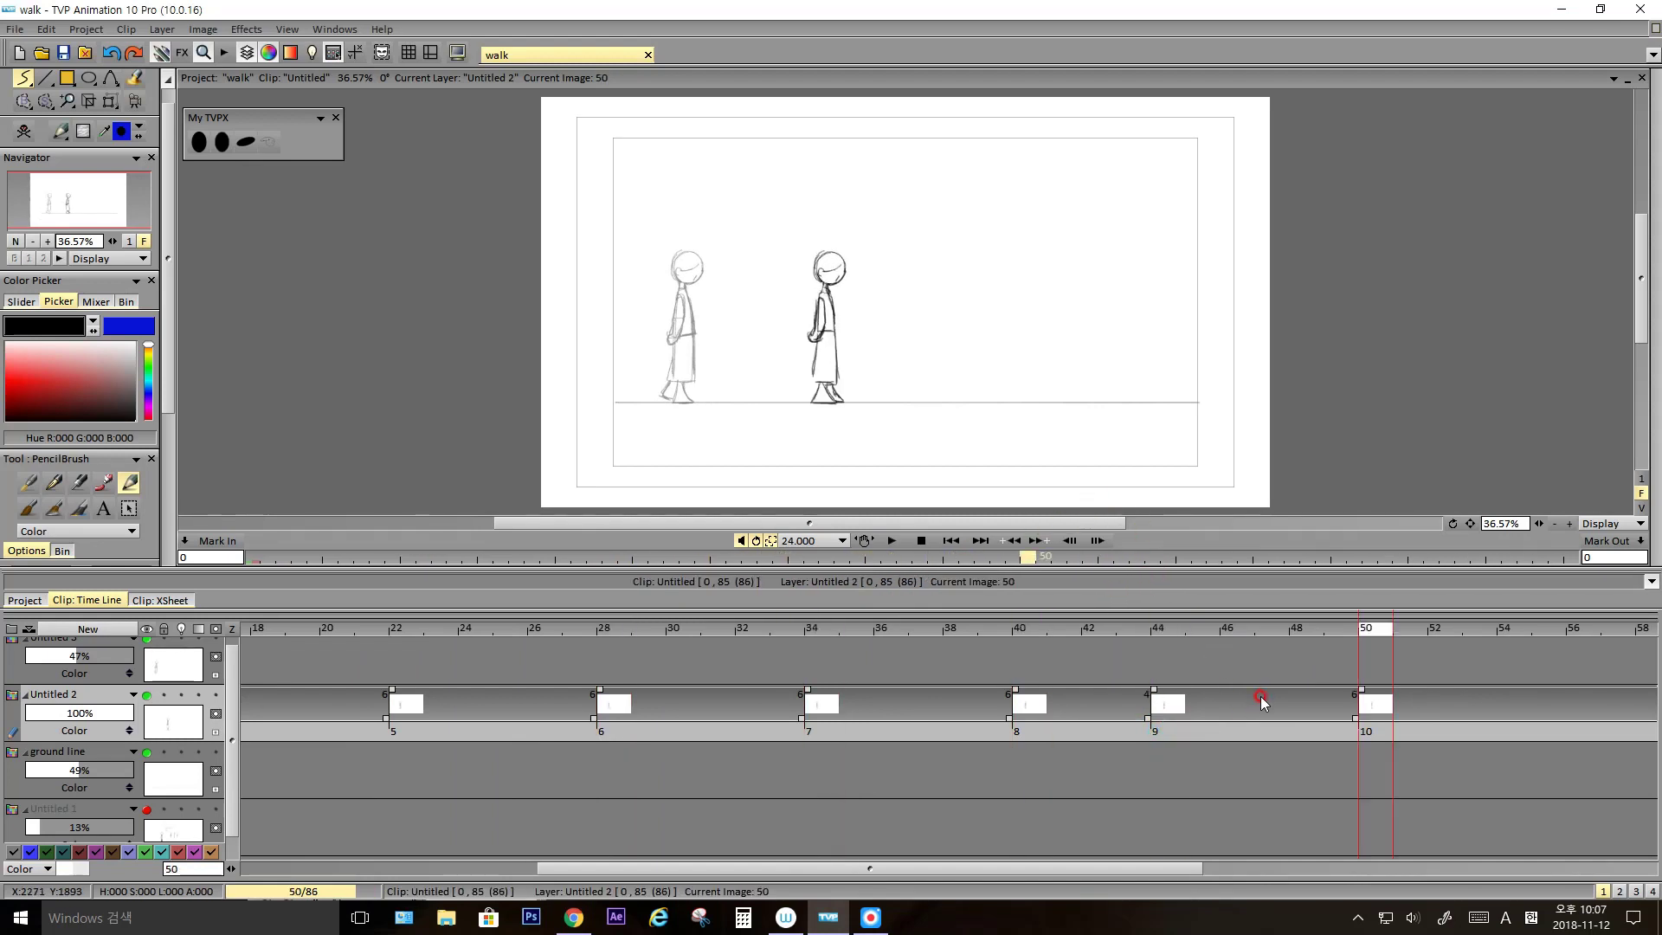
left_click(892, 540)
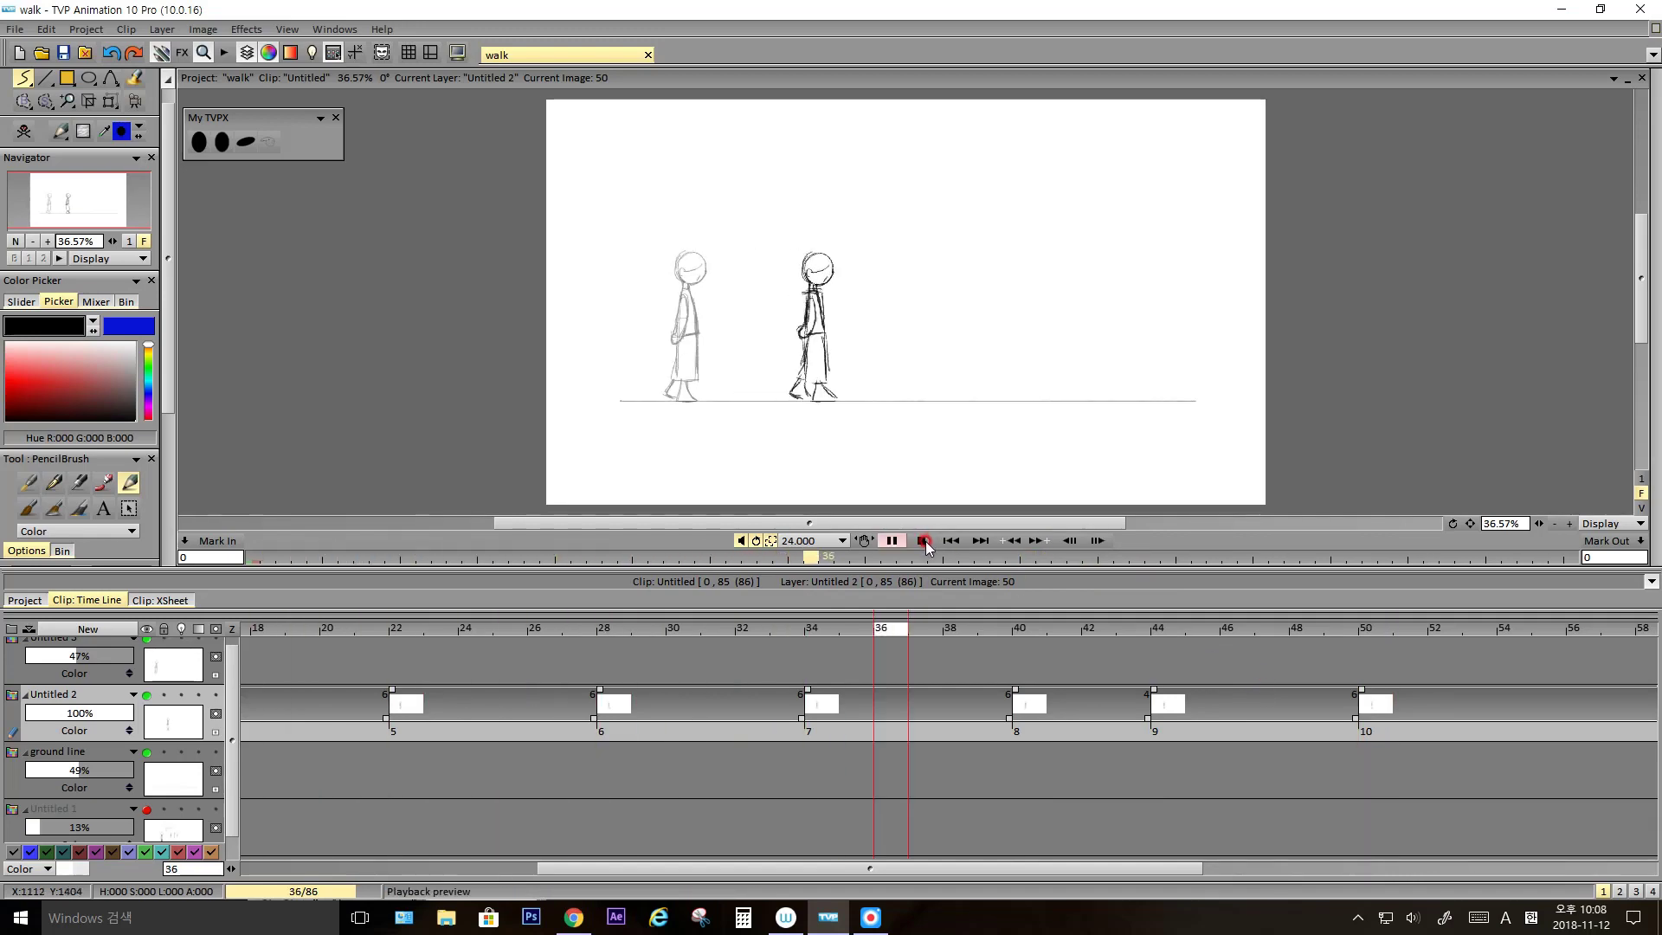